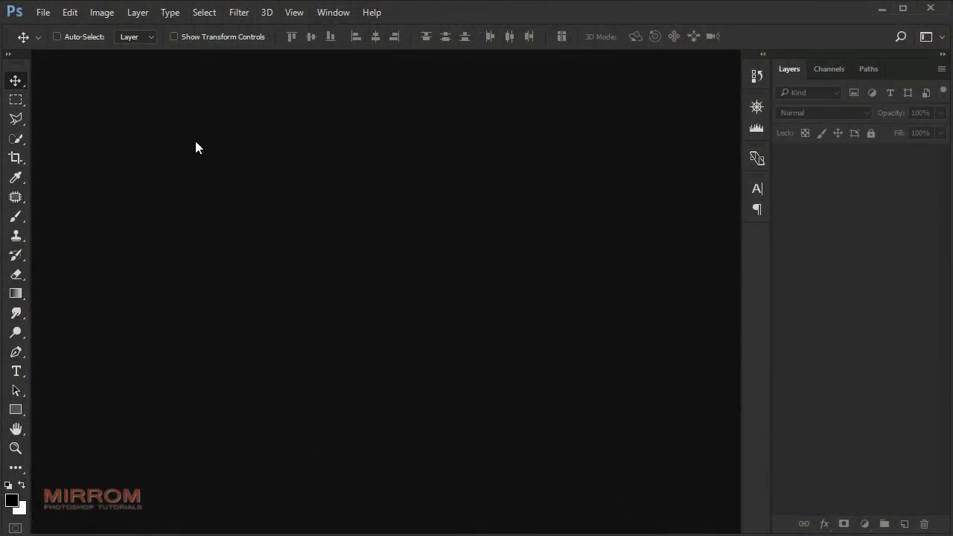
Create a new document named 'The Woods', 1300 × 2000 pixels
click(43, 12)
click(45, 28)
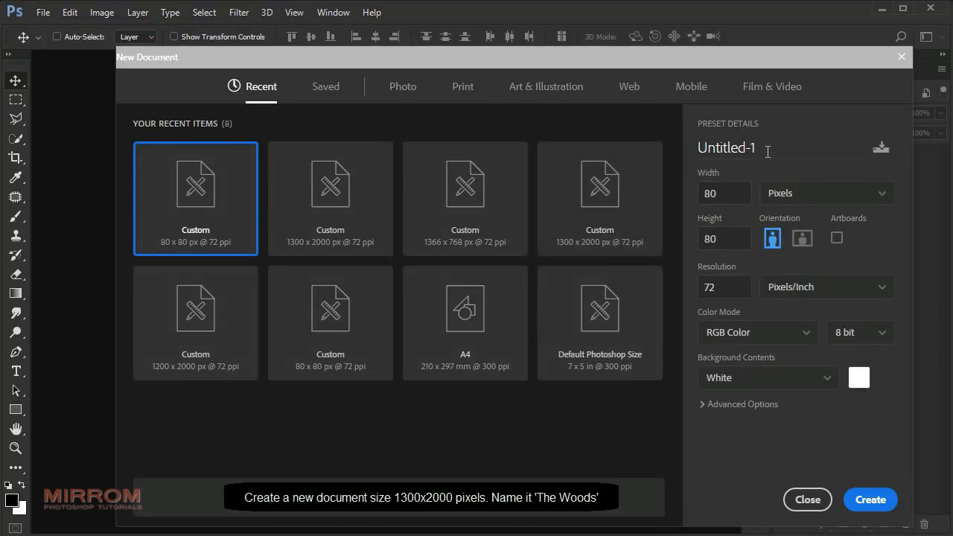
double_click(778, 149)
text(Th)
text(e)
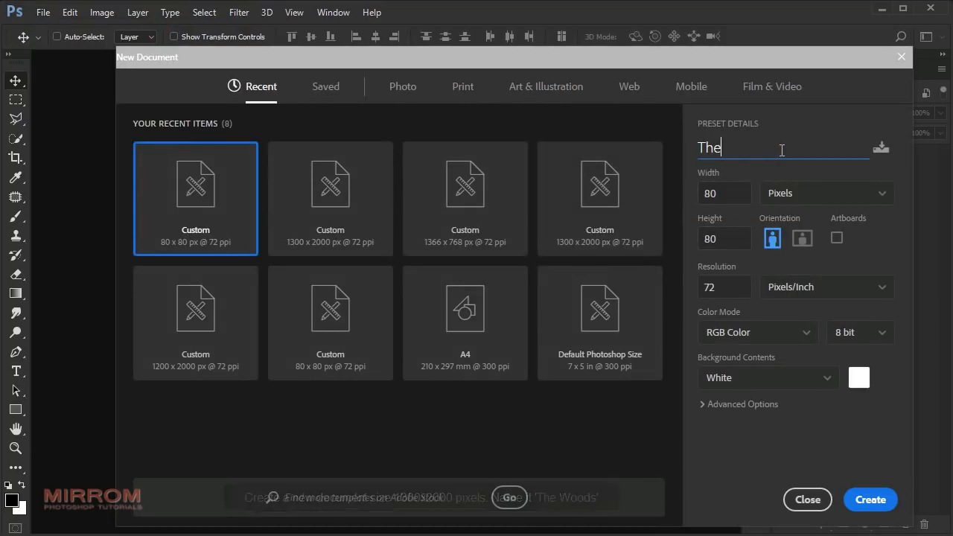
text( Woods)
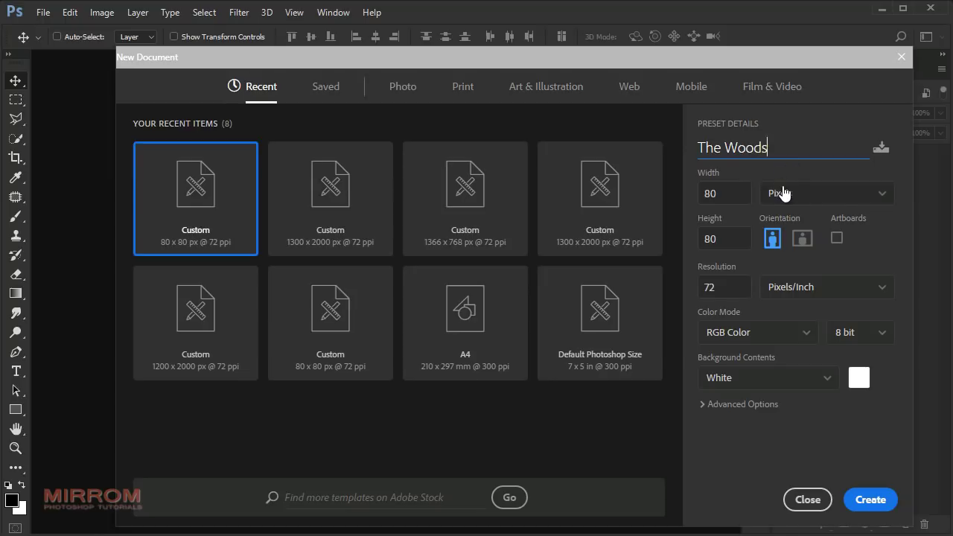
click(782, 193)
click(730, 195)
drag(730, 195, 684, 192)
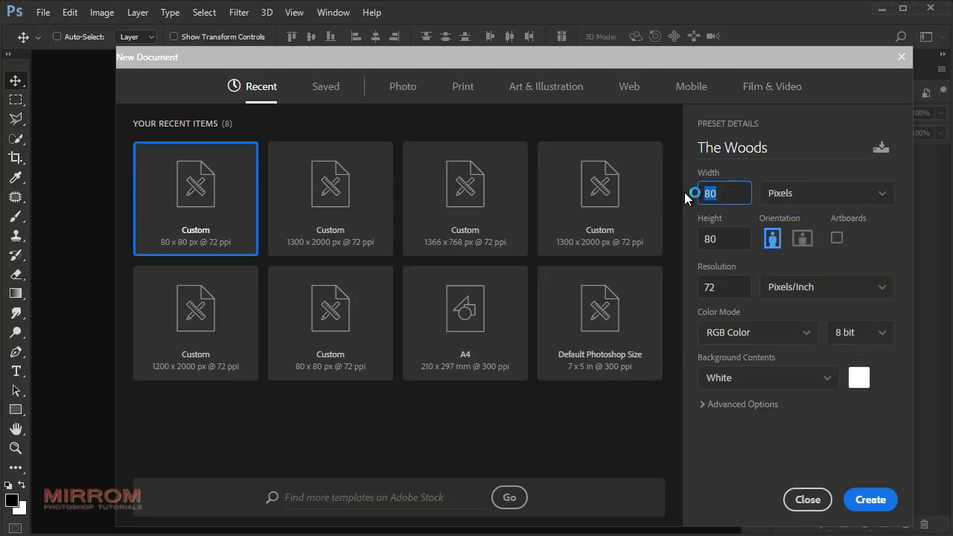
text(1300)
key(Tab)
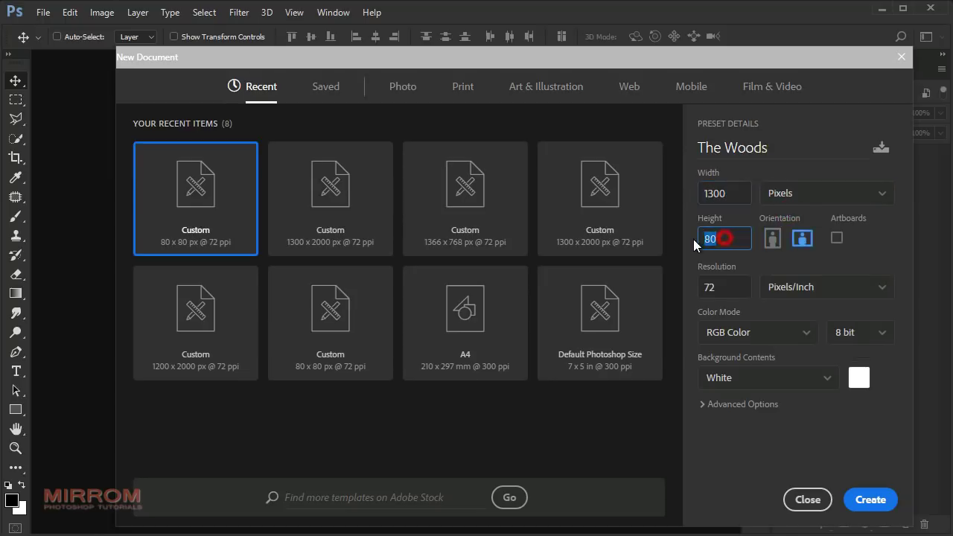
text(2000)
click(868, 496)
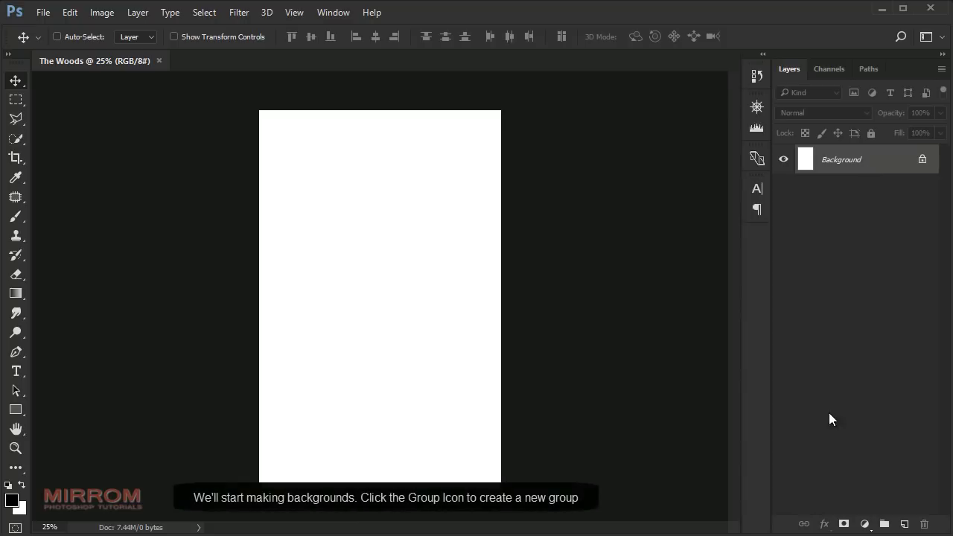
Add a new layer group and rename it 'Background'
click(884, 524)
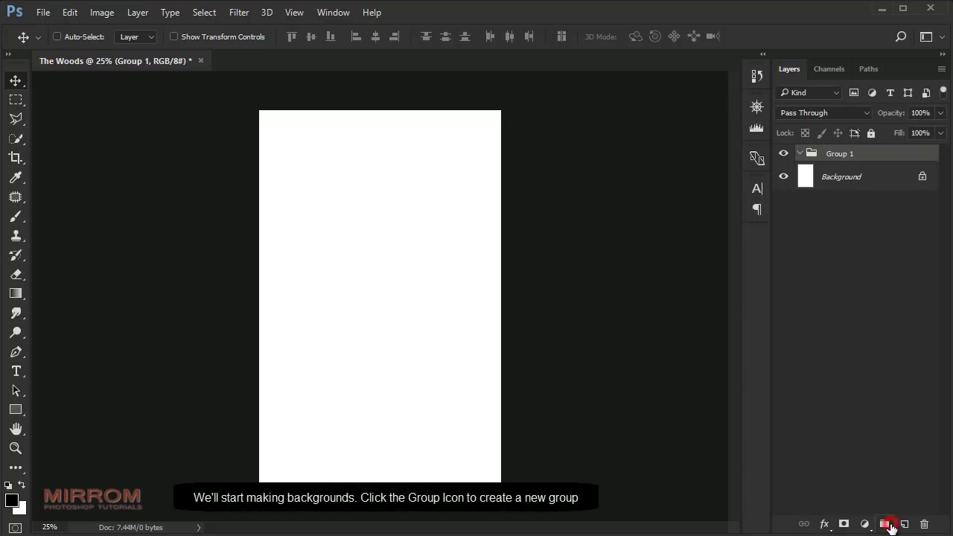
double_click(841, 153)
text(Backgrou)
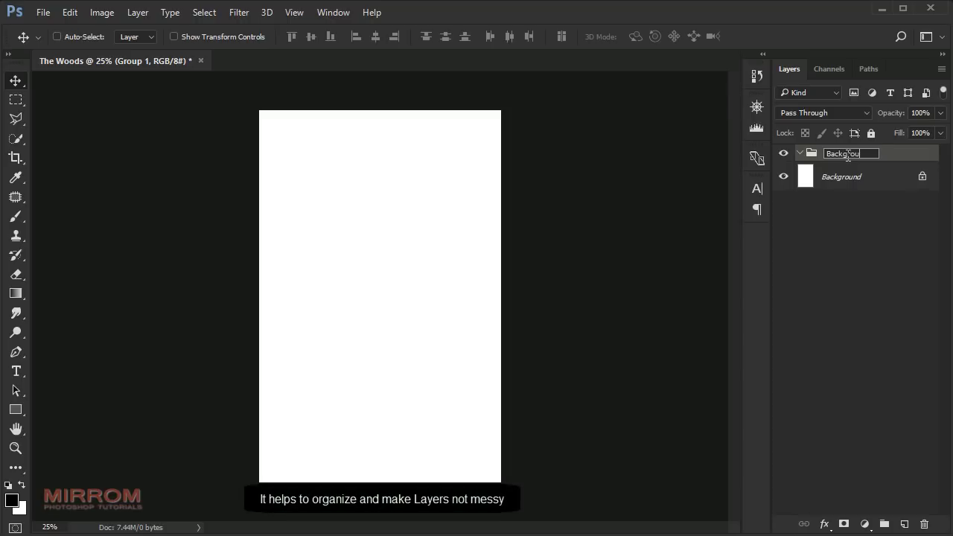
text(nd)
key(Return)
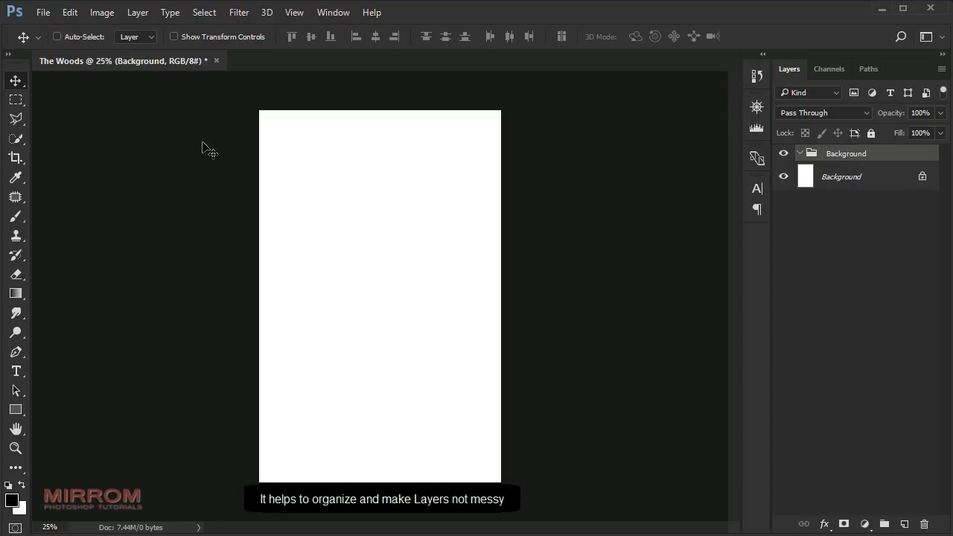
click(44, 13)
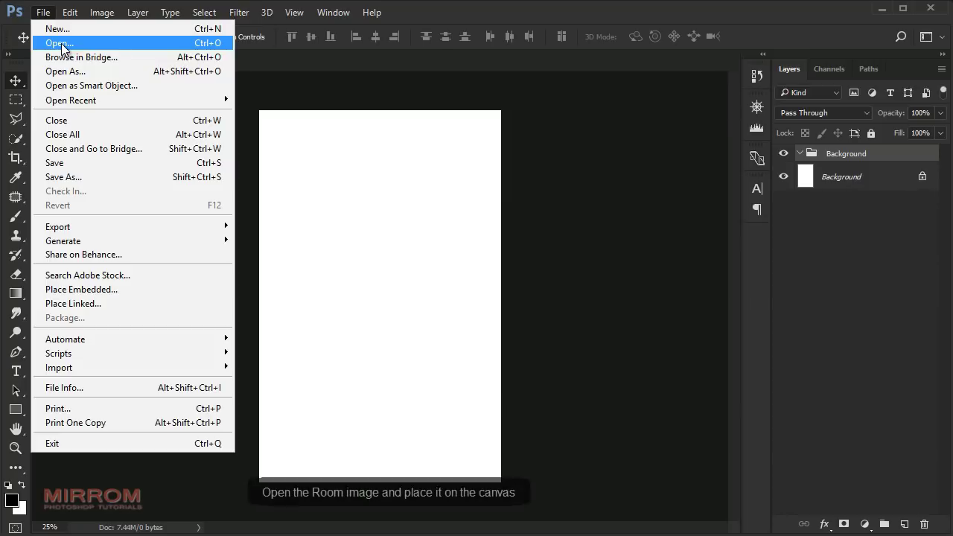
Copy the whole old_house.jpg corridor photo into The Woods and close the source
click(47, 40)
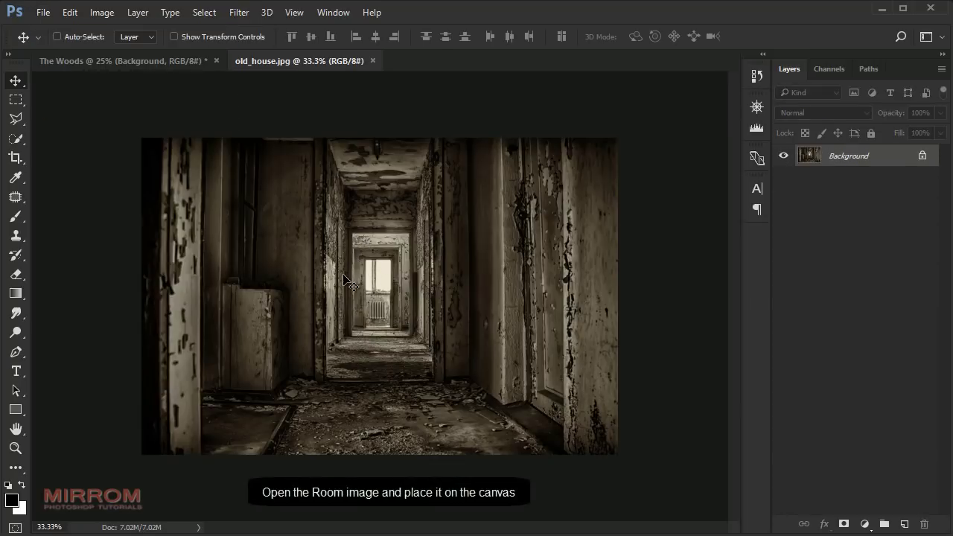
key(ctrl+a)
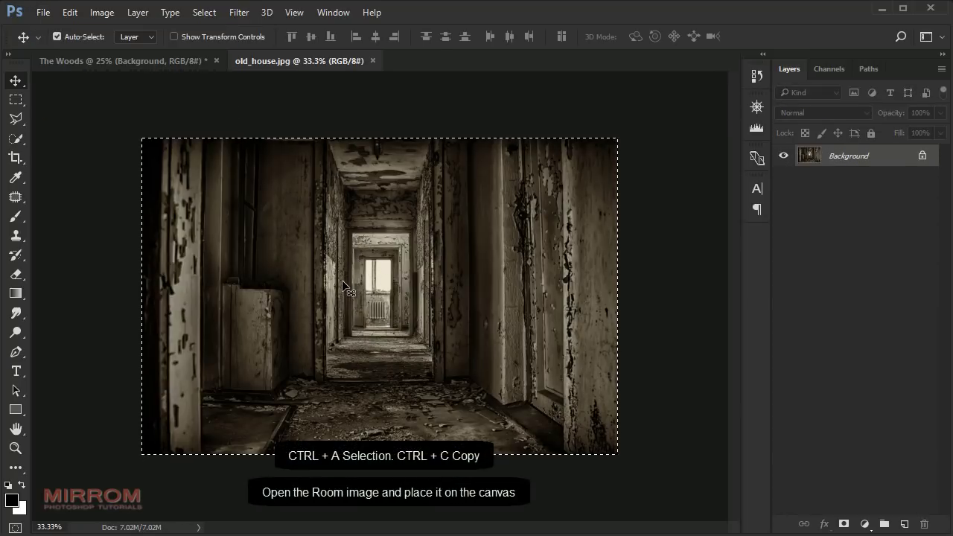
key(ctrl+c)
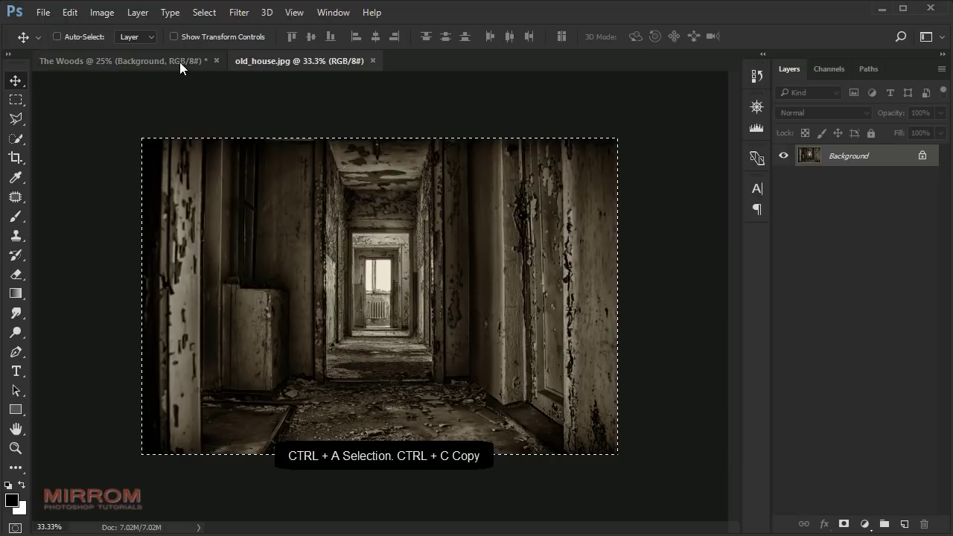
click(180, 61)
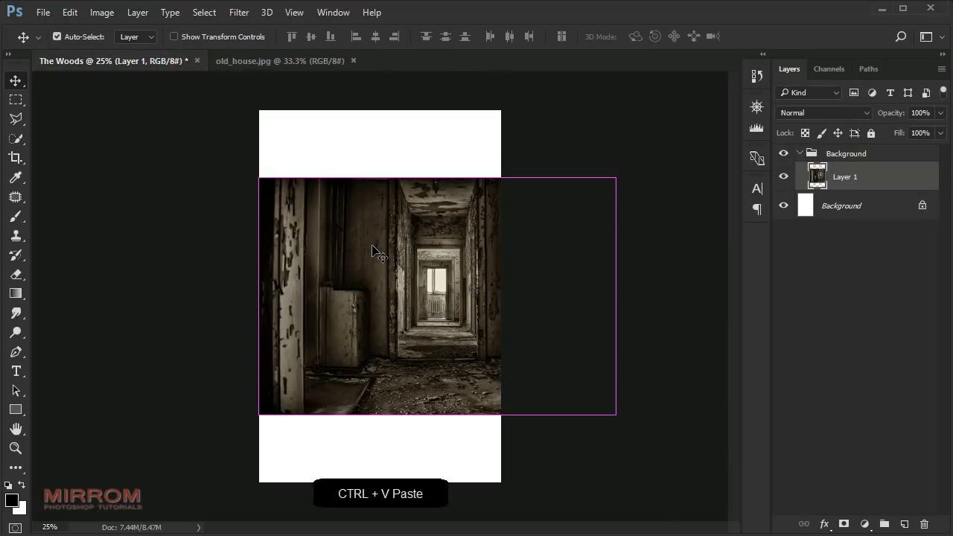
key(ctrl+v)
middle_click(351, 61)
Centre the pasted corridor layer and convert it to a Smart Object
mouse_move(385, 251)
mouse_down()
mouse_move(410, 256)
mouse_move(391, 255)
mouse_up()
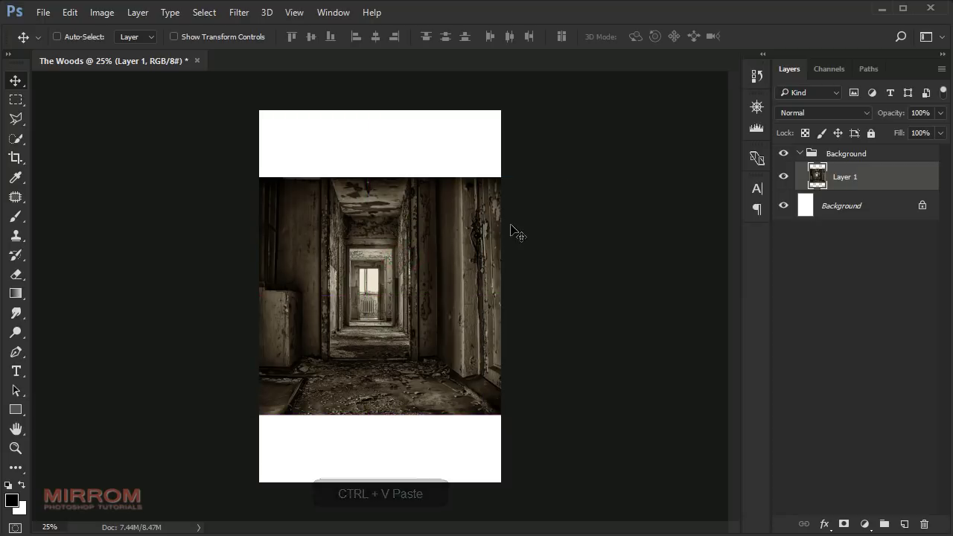
right_click(894, 186)
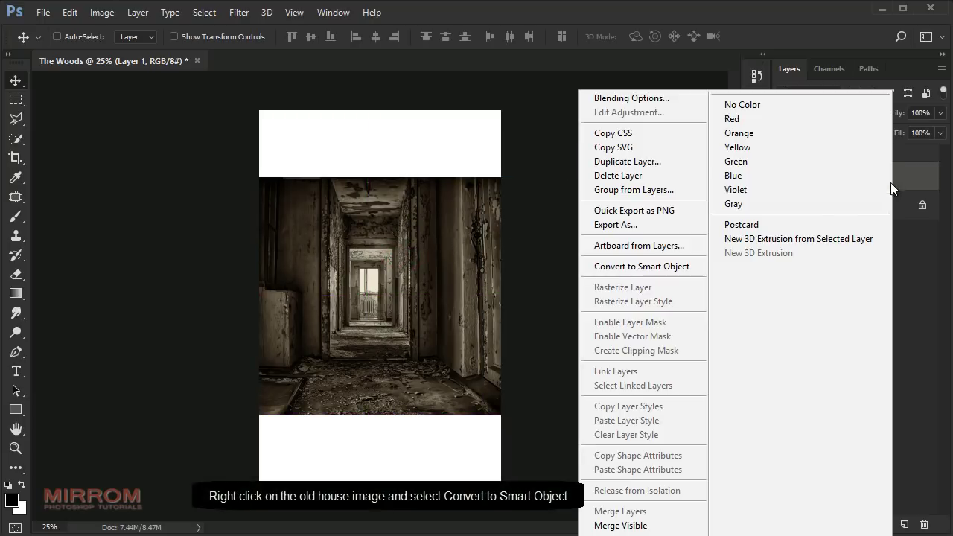
click(698, 266)
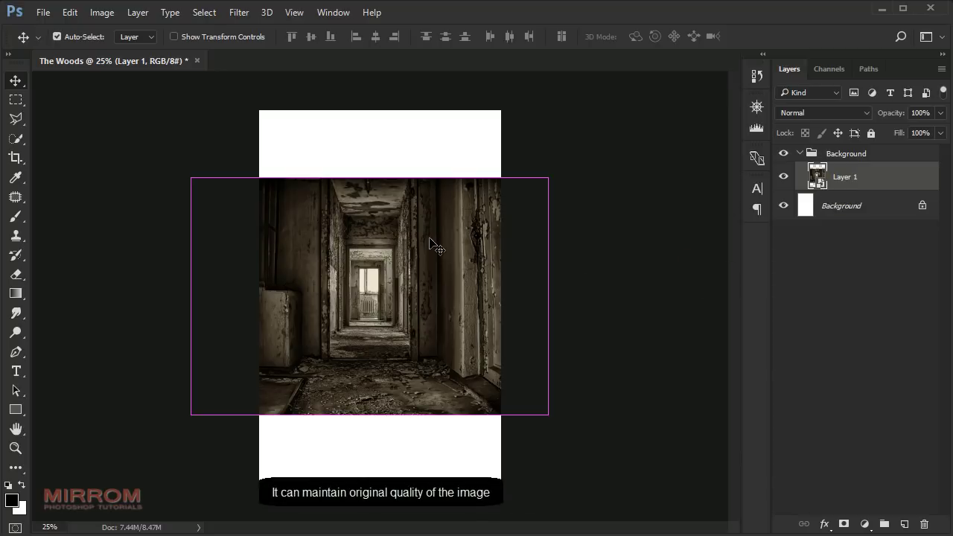
Scale the corridor layer to about 148% width and 156% height to fill the canvas
key(ctrl+t)
drag(548, 178, 609, 137)
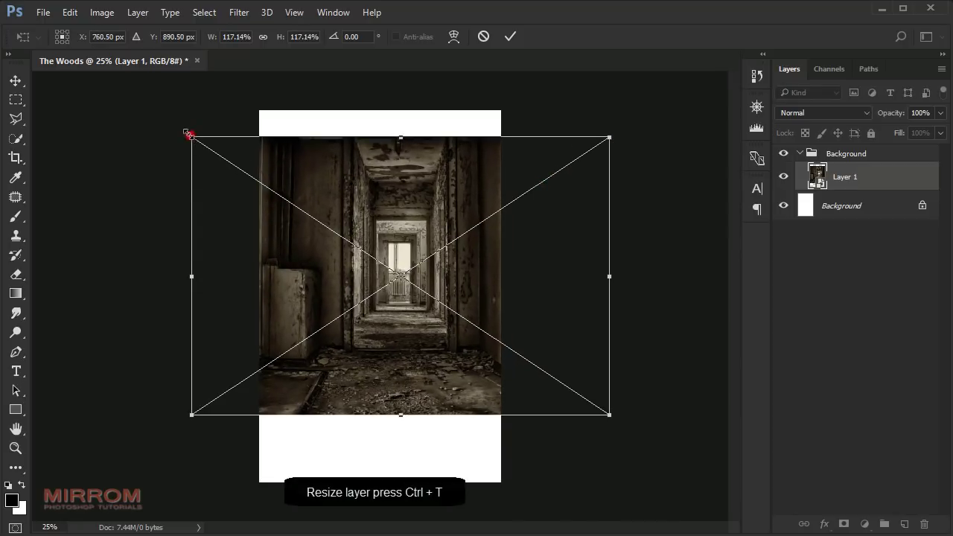
drag(192, 137, 122, 112)
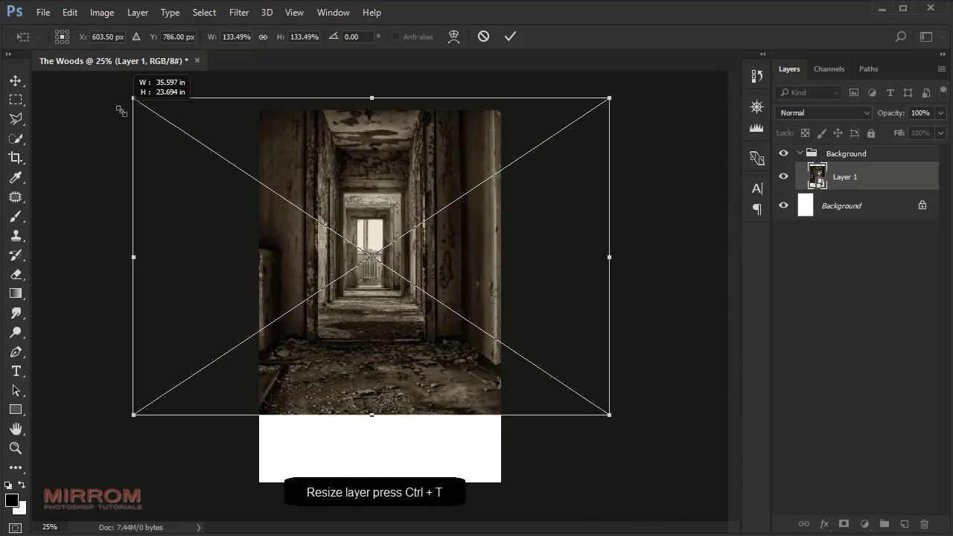
drag(377, 422, 377, 488)
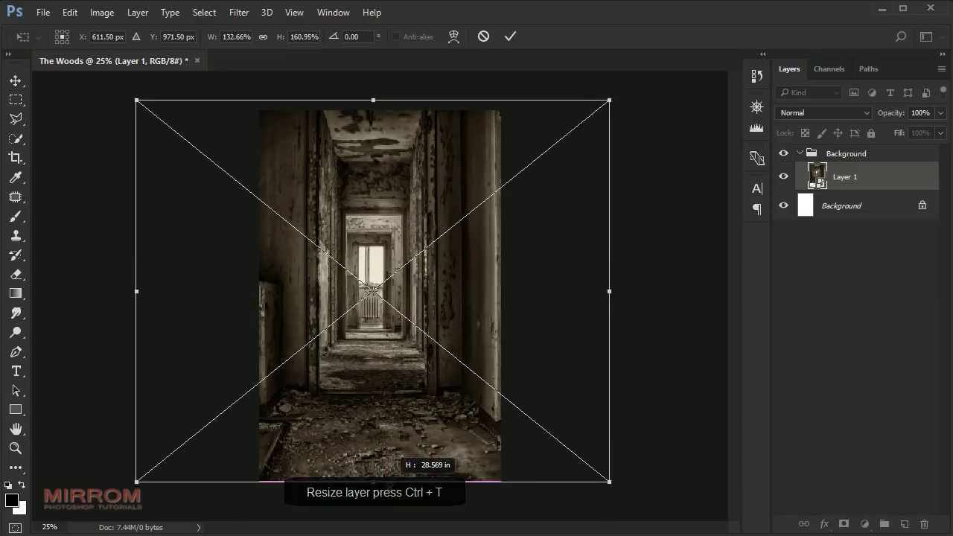
drag(370, 100, 370, 110)
drag(134, 296, 130, 296)
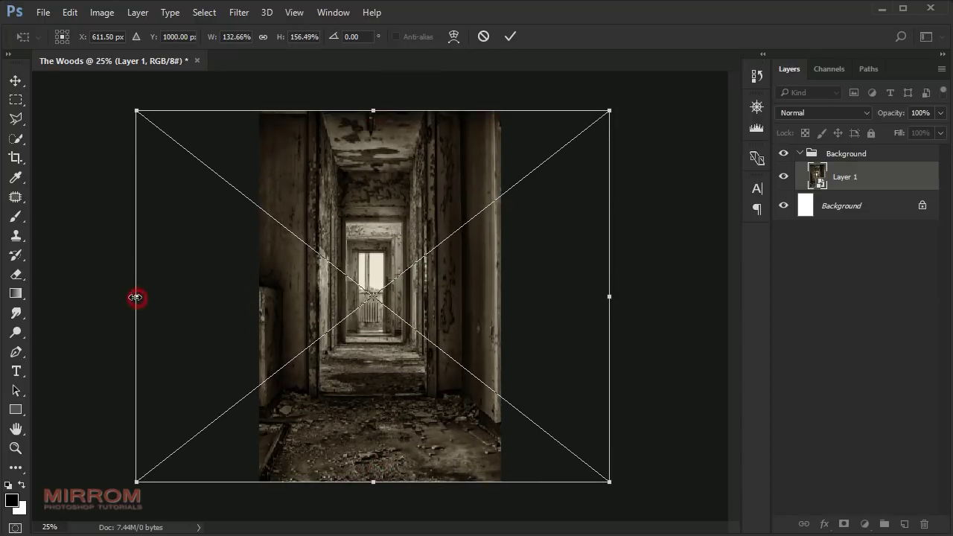
drag(609, 298, 638, 299)
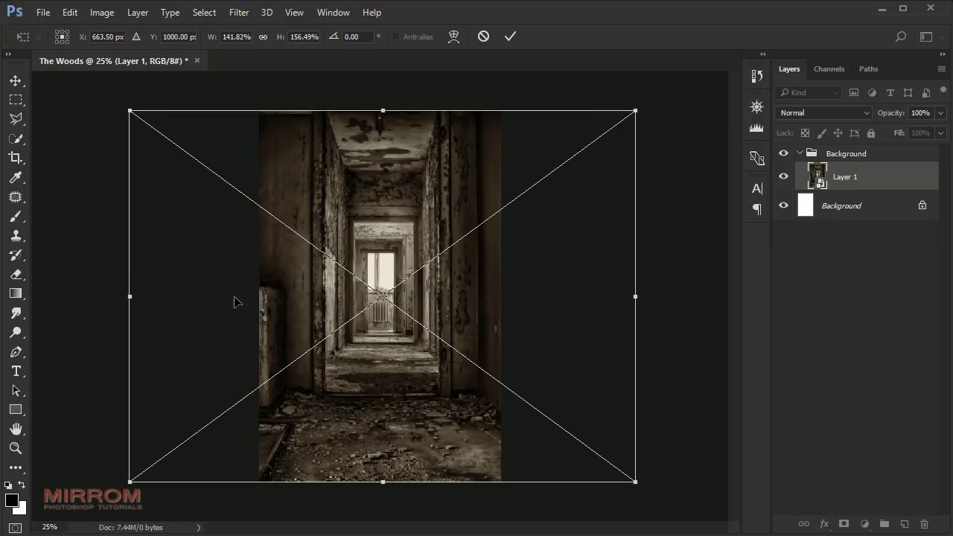
drag(129, 296, 113, 295)
drag(637, 296, 639, 296)
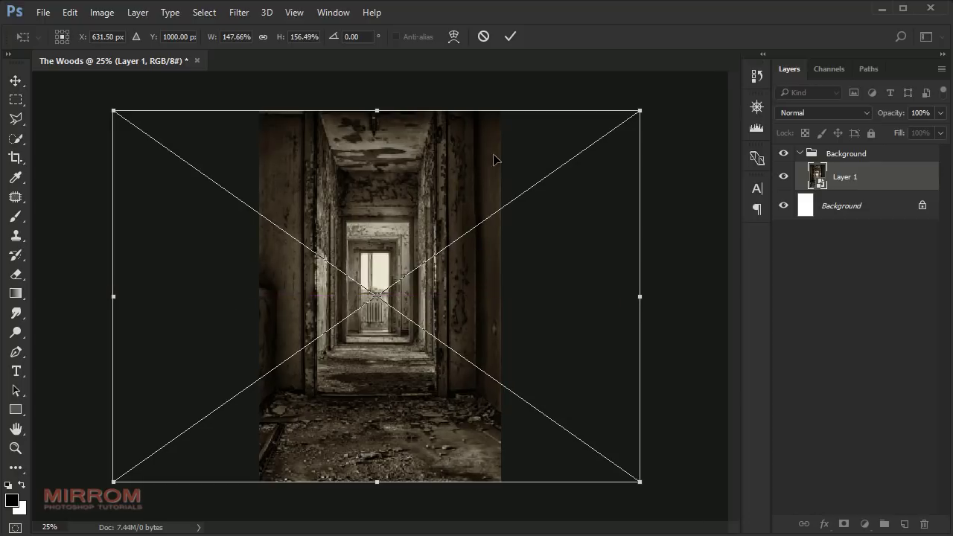
click(506, 37)
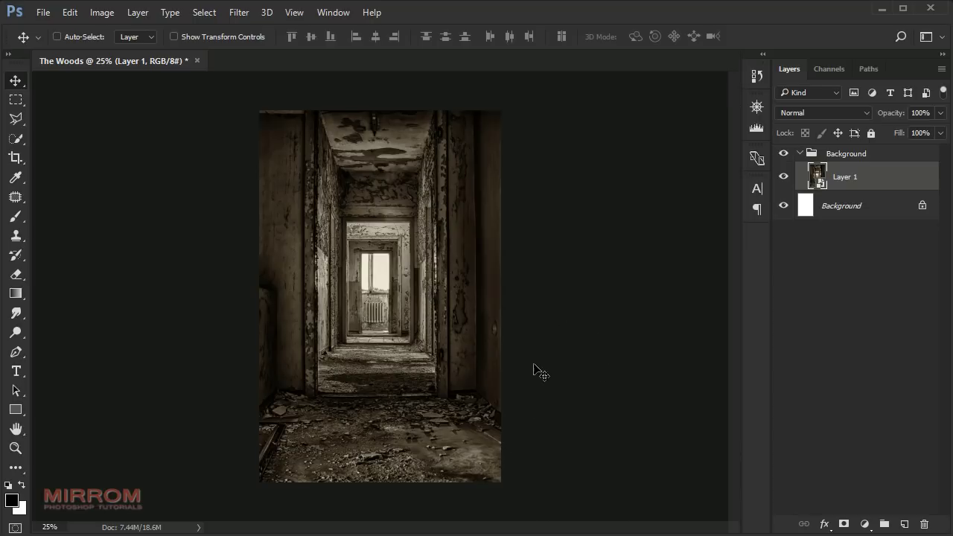
Zoom in on the far doorway and pick the Polygonal Lasso tool
key(ctrl+plus)
key(ctrl+plus)
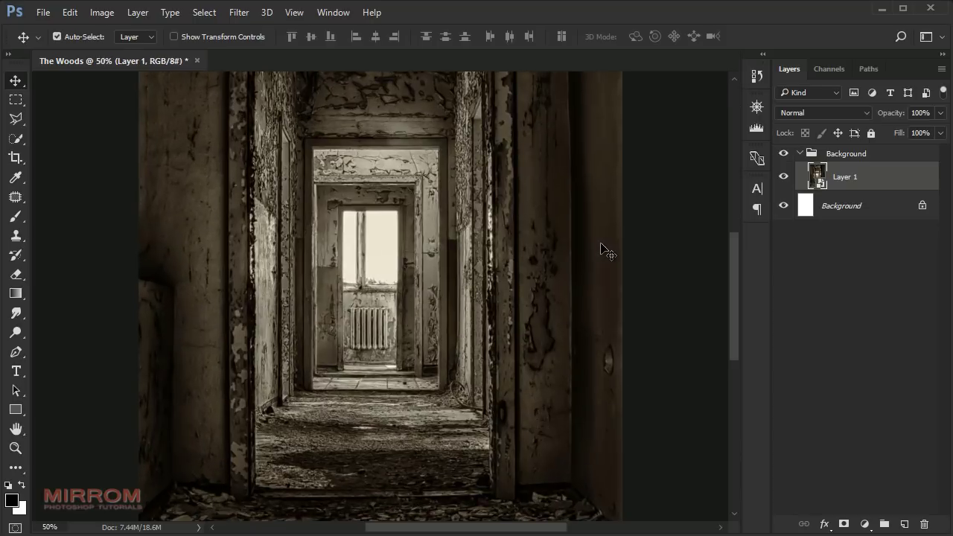
scroll(379, 187, up, 1)
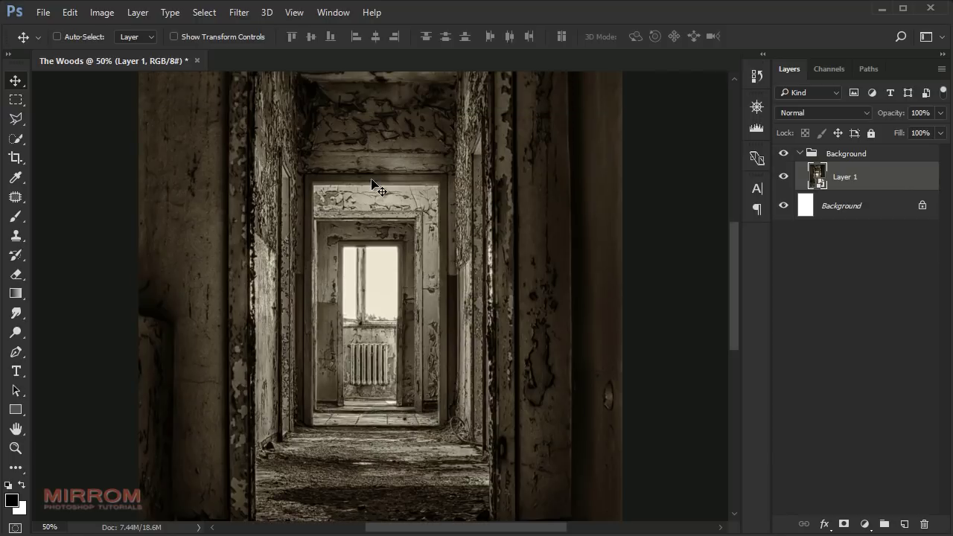
key(ctrl+plus)
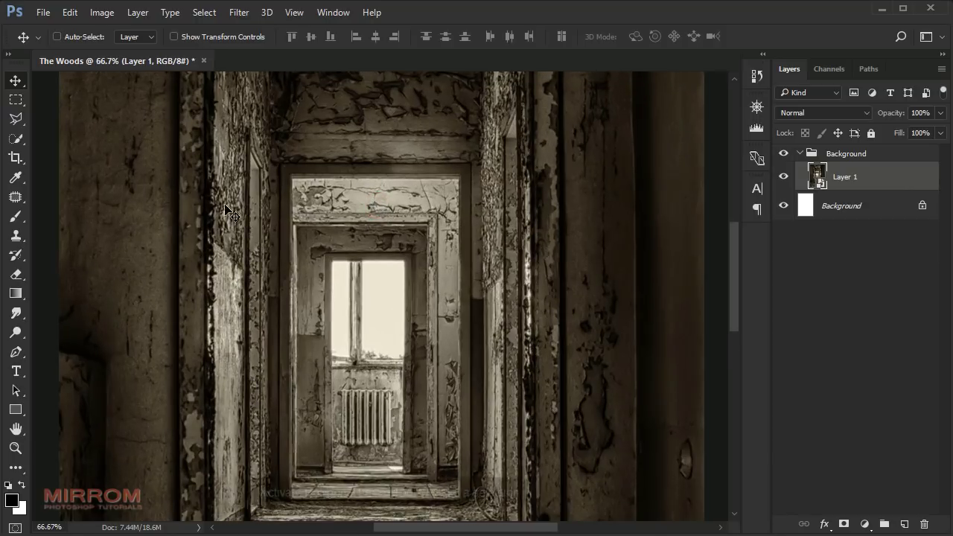
drag(15, 118, 51, 137)
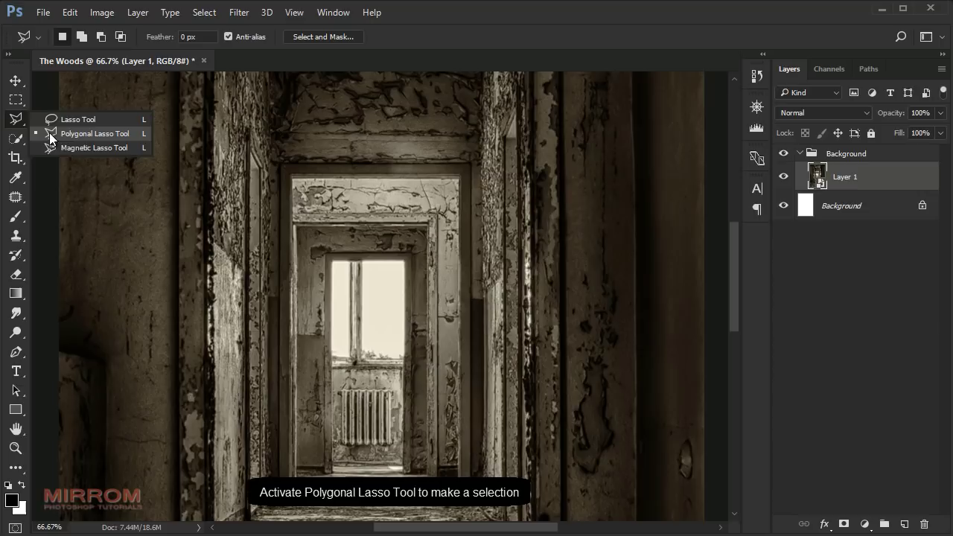
click(99, 134)
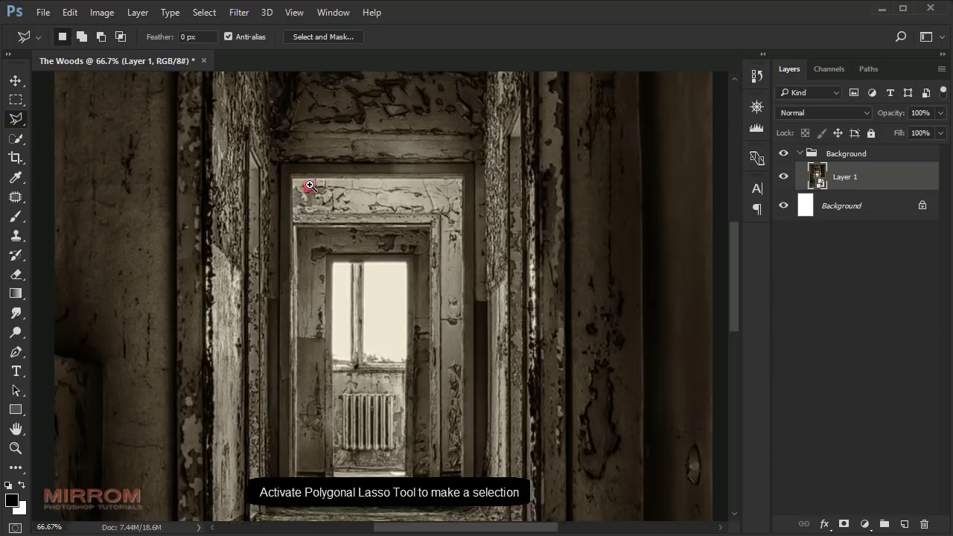
click(309, 185)
Outline the doorway's four corners into a closed selection, then zoom back out
click(285, 176)
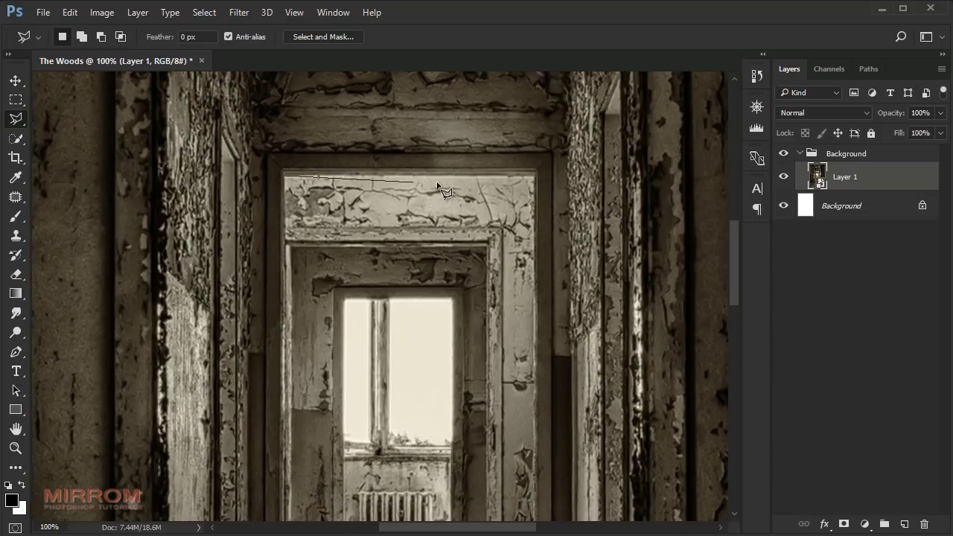
click(535, 177)
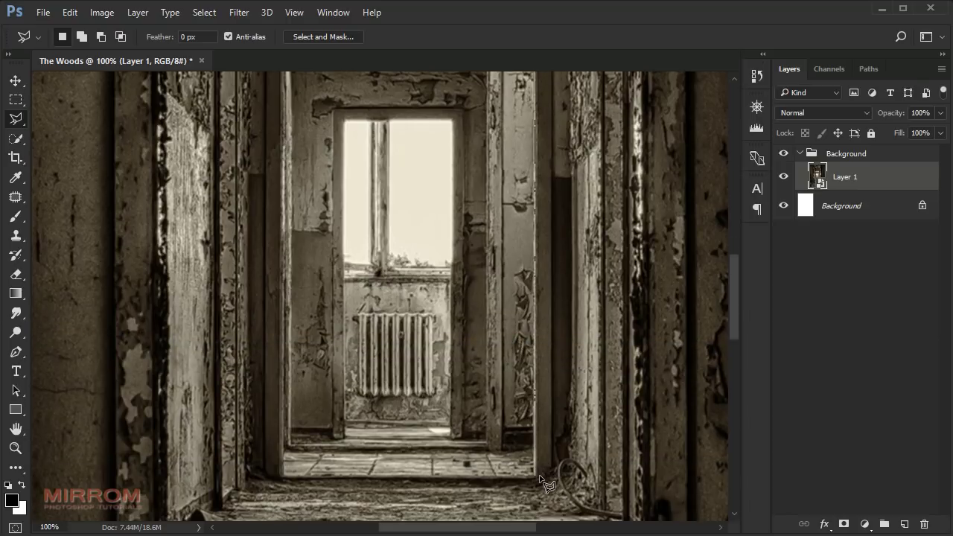
click(536, 475)
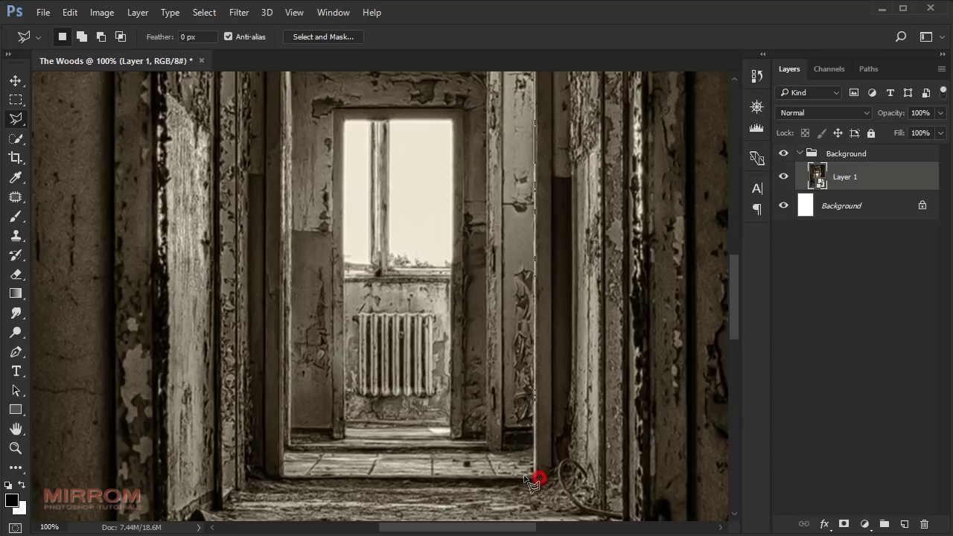
click(282, 476)
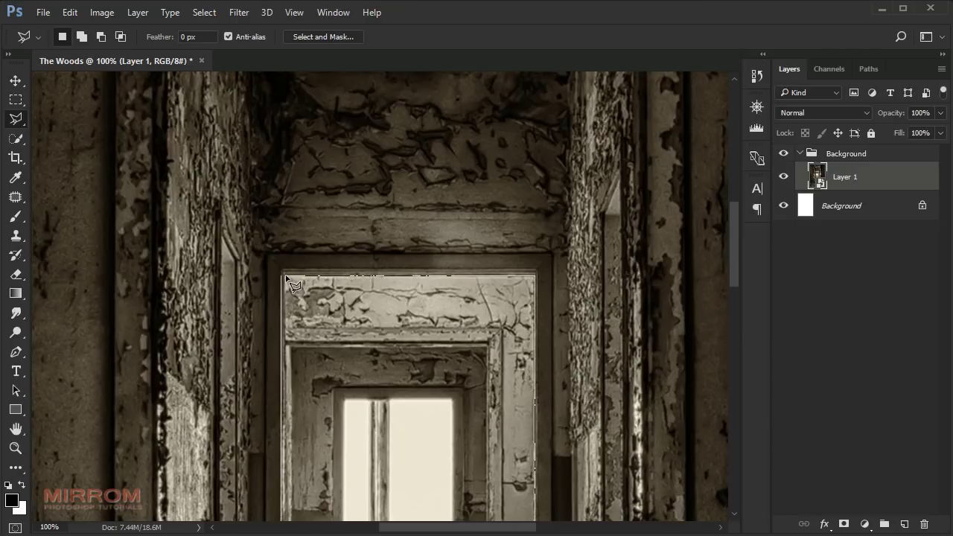
click(287, 278)
scroll(378, 312, down, 2)
scroll(376, 308, down, 3)
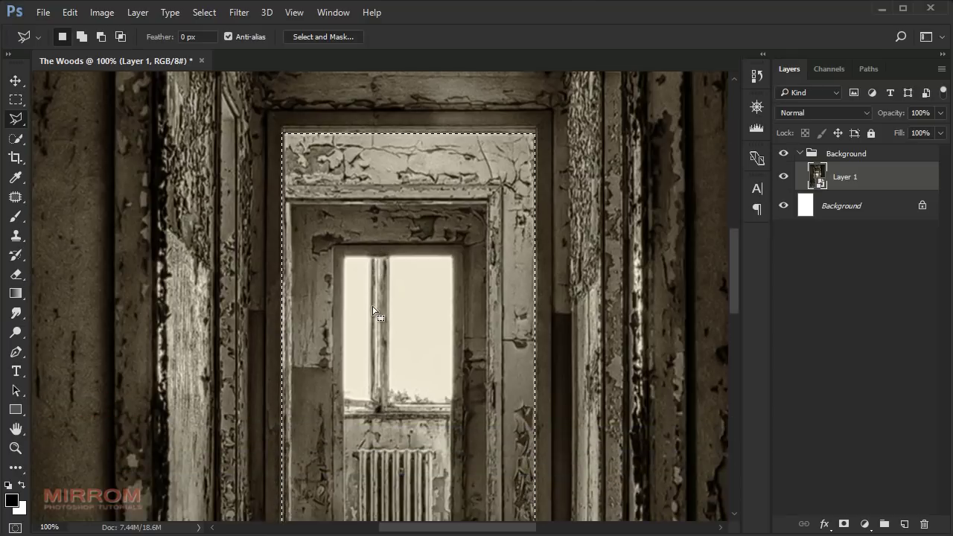
scroll(370, 303, down, 3)
scroll(369, 304, down, 1)
scroll(369, 303, down, 2)
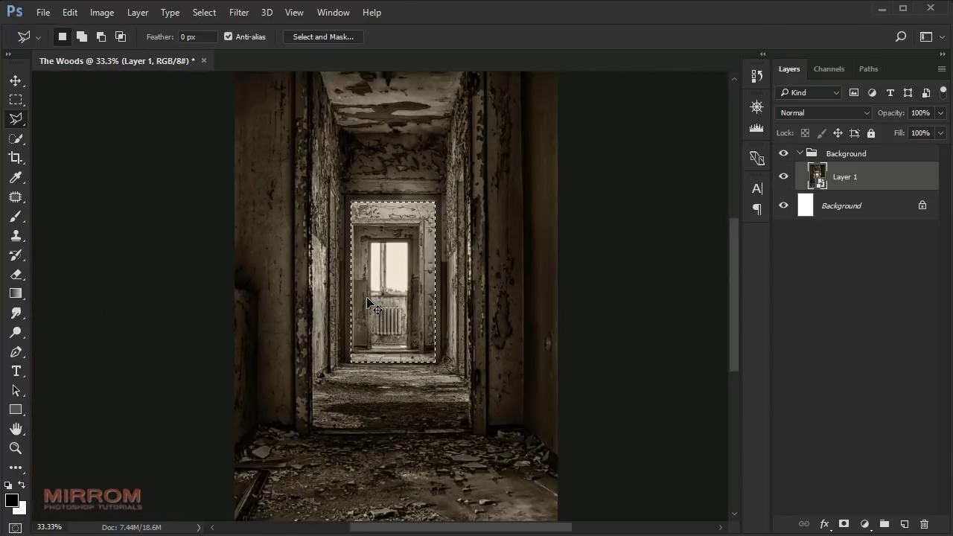
scroll(368, 302, down, 1)
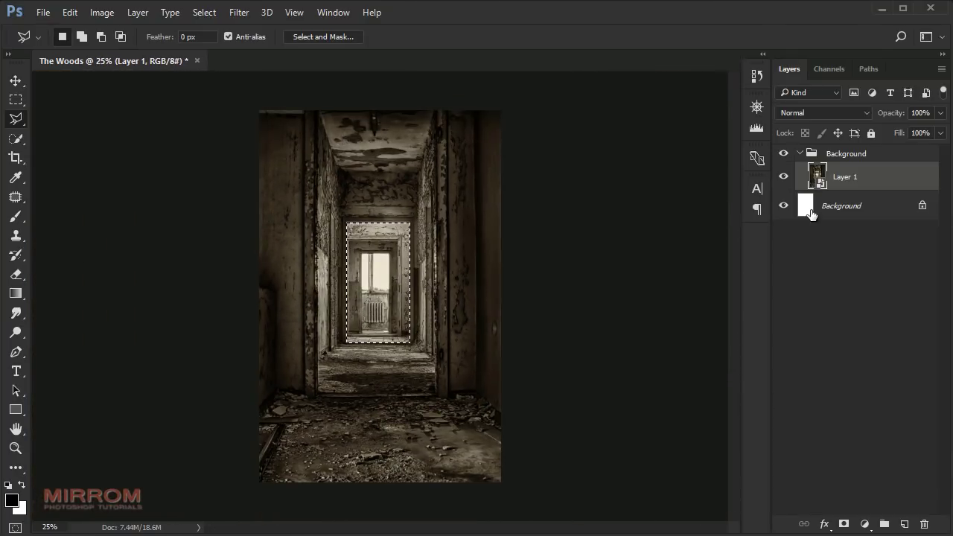
Add a layer mask hiding the doorway, then target Layer 1's image thumbnail
click(844, 524)
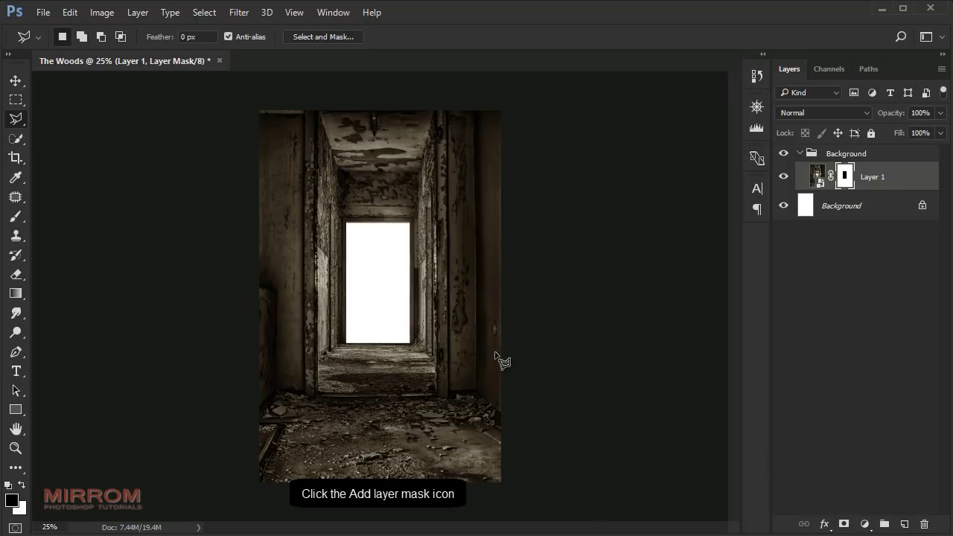
key(v)
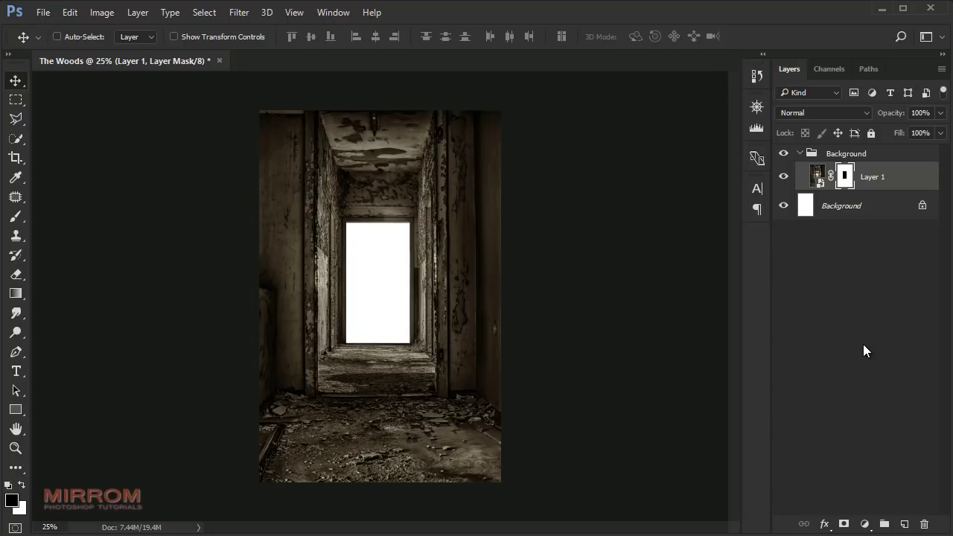
click(891, 183)
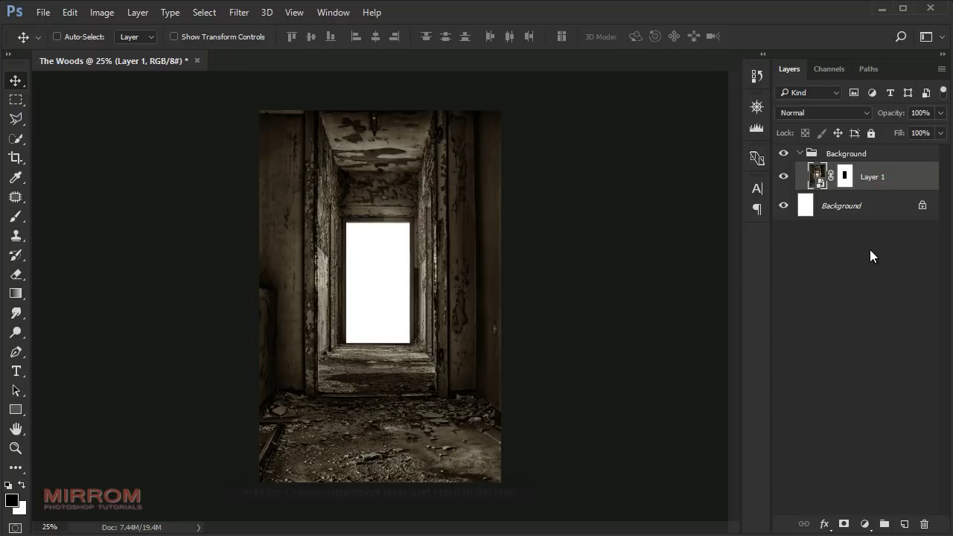
Add a Curves layer clipped to Layer 1, lowering white point and midtones, lifting black point
click(864, 523)
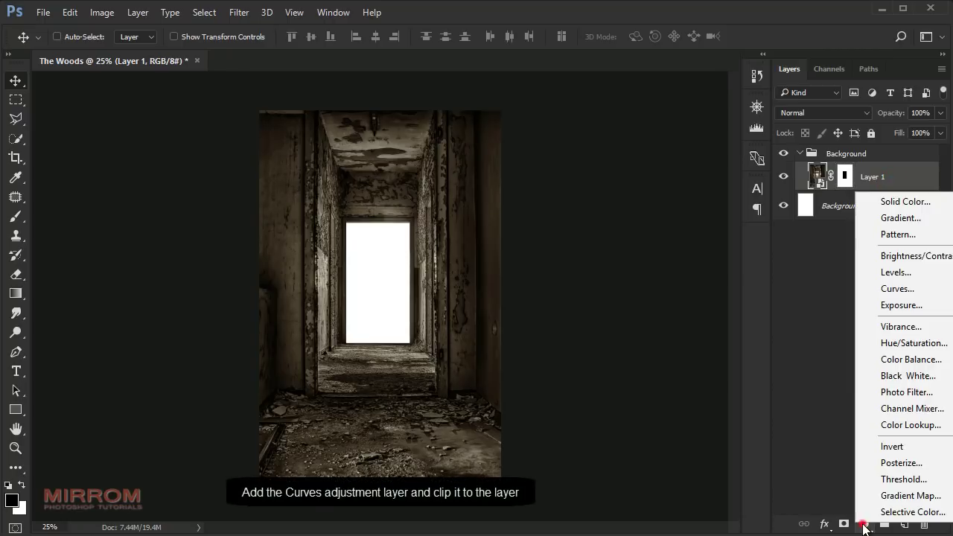
click(897, 289)
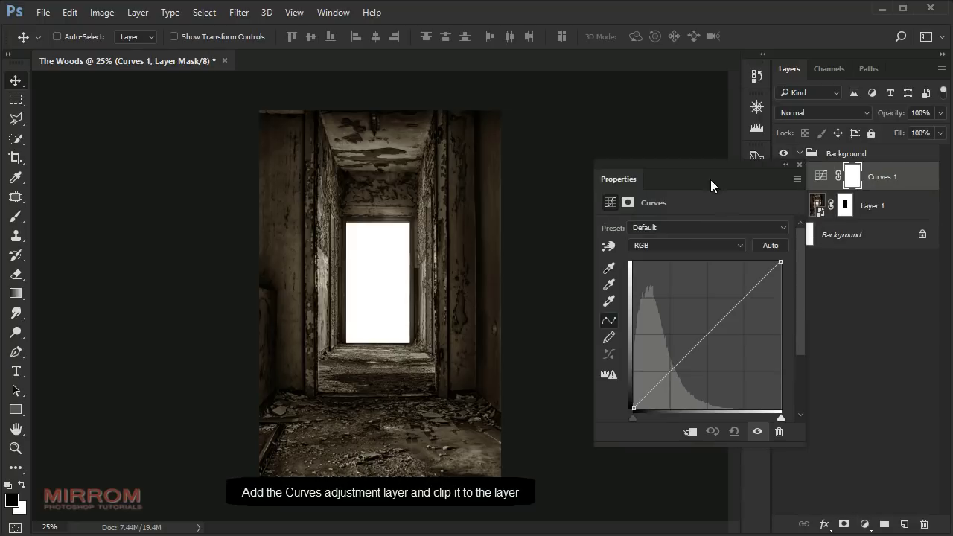
drag(711, 180, 636, 163)
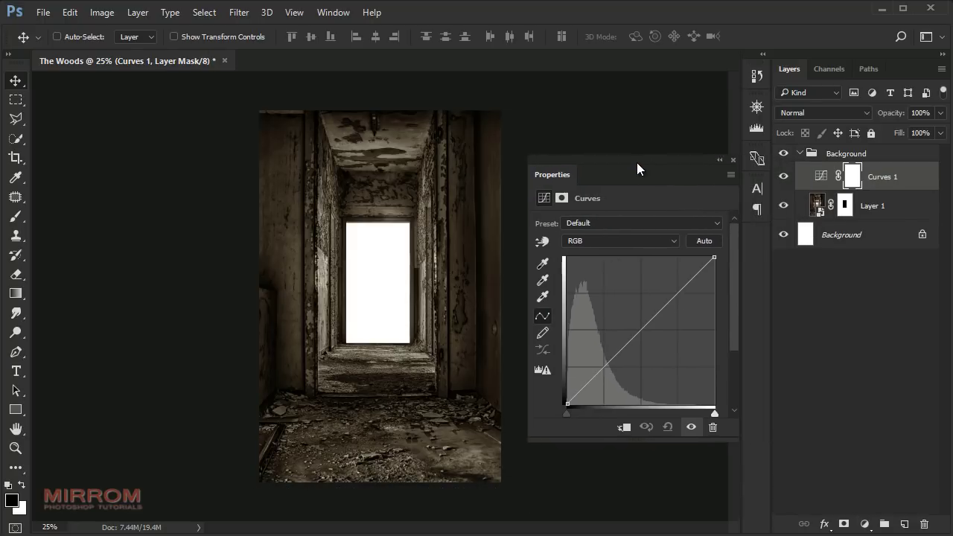
click(623, 429)
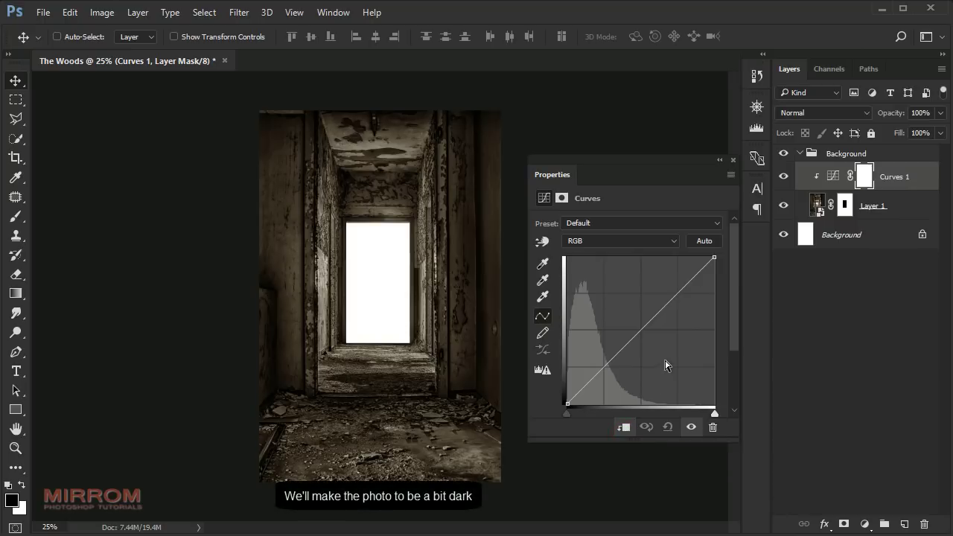
drag(715, 261, 727, 267)
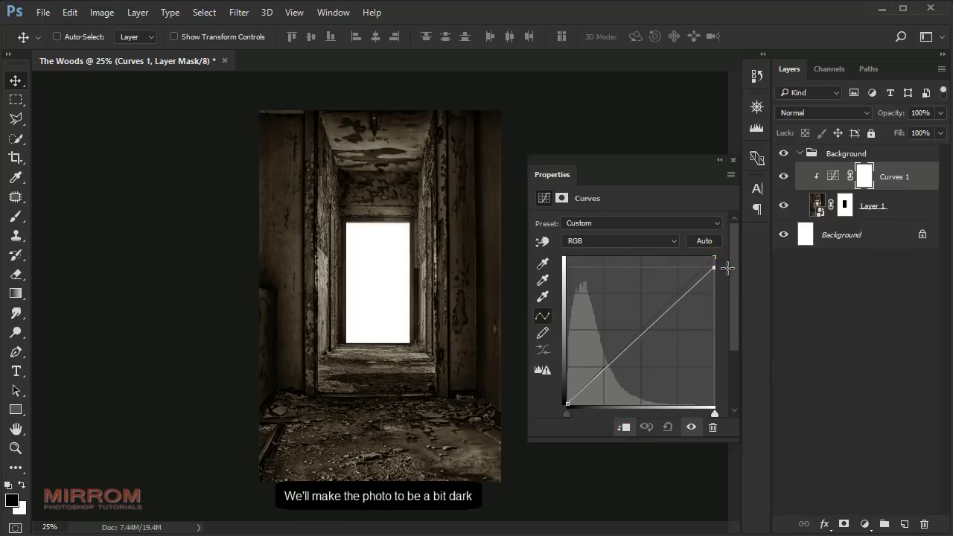
drag(649, 328, 653, 336)
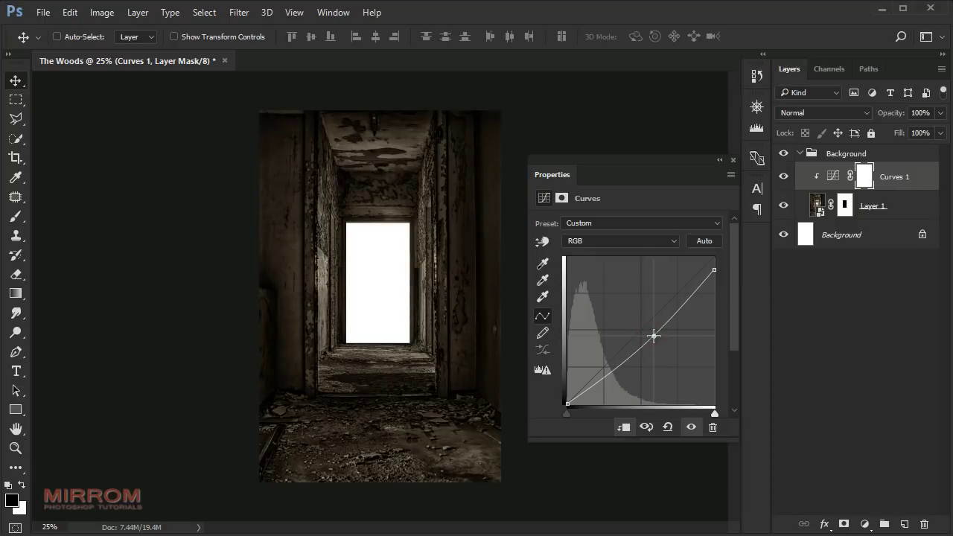
drag(564, 403, 553, 394)
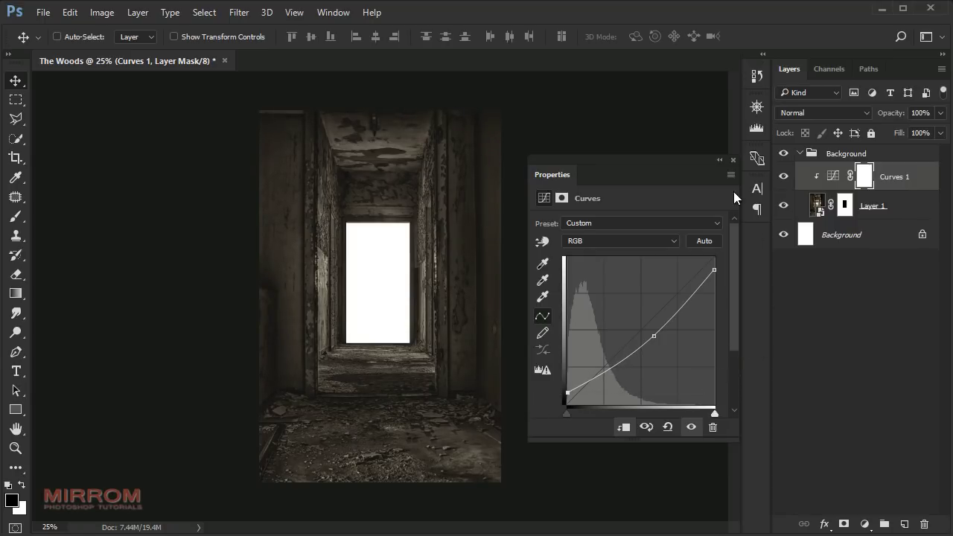
click(734, 160)
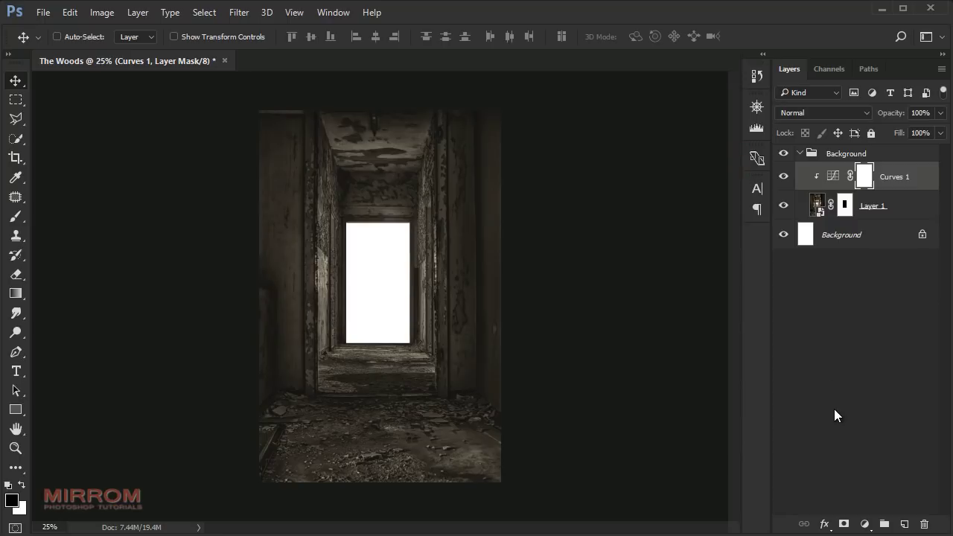
Add a clipped Curves 2, moving the white point inward and pulling midtones down
click(865, 526)
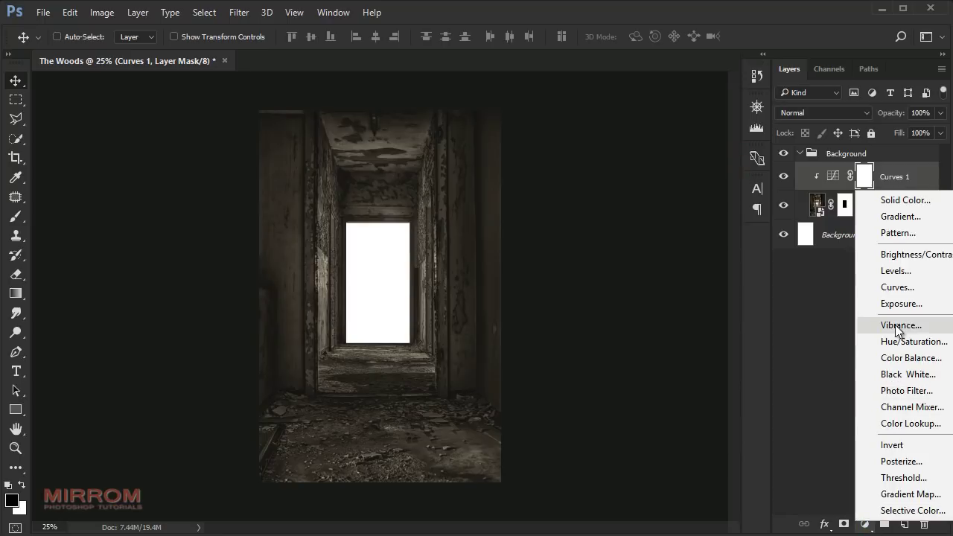
click(902, 293)
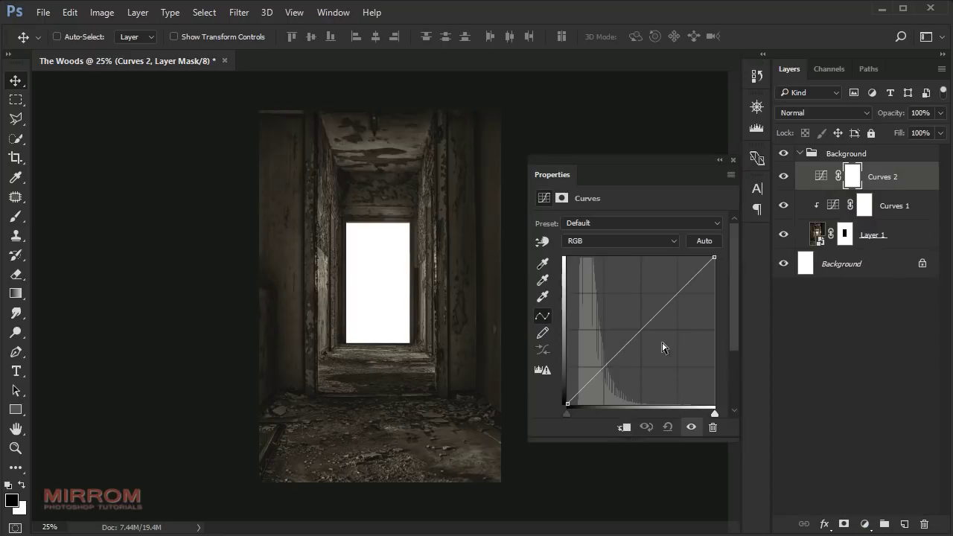
click(626, 429)
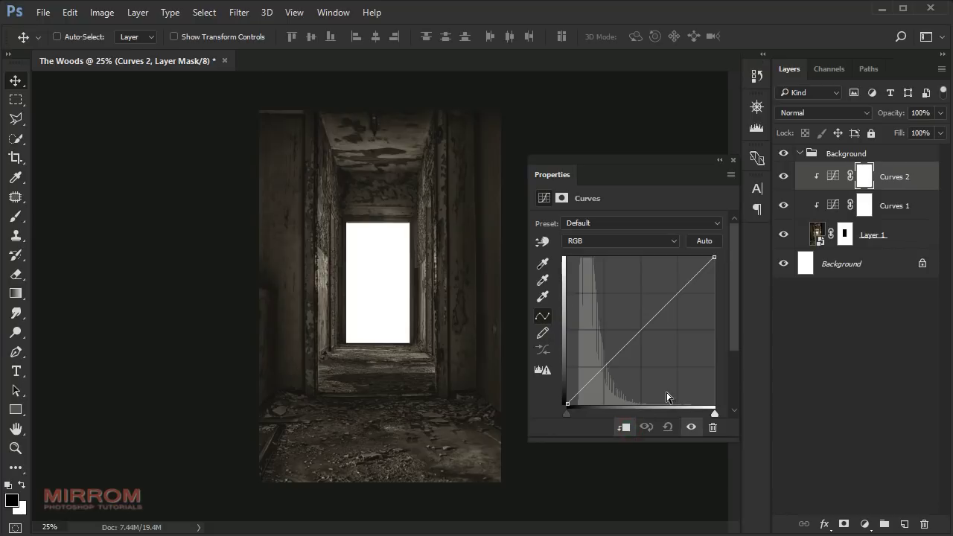
drag(712, 258, 694, 254)
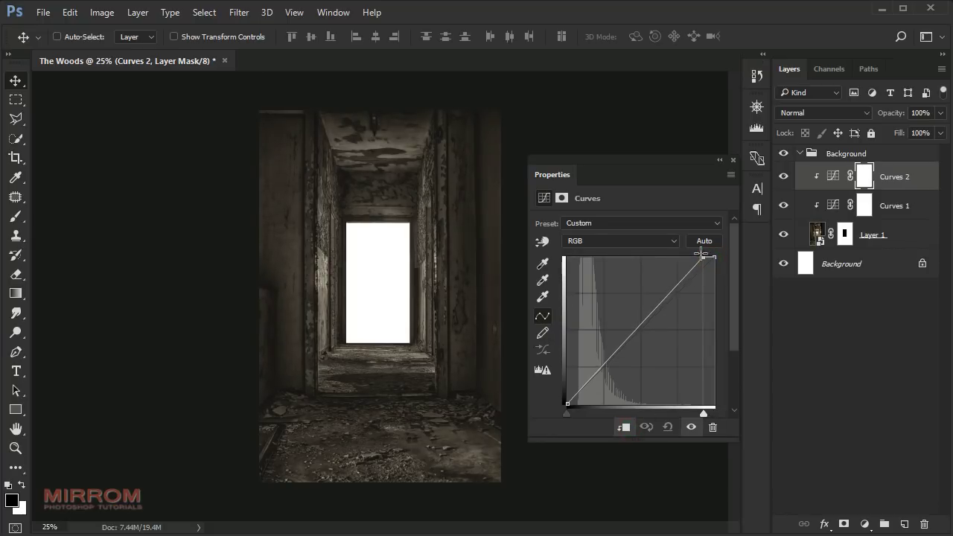
drag(652, 303, 657, 314)
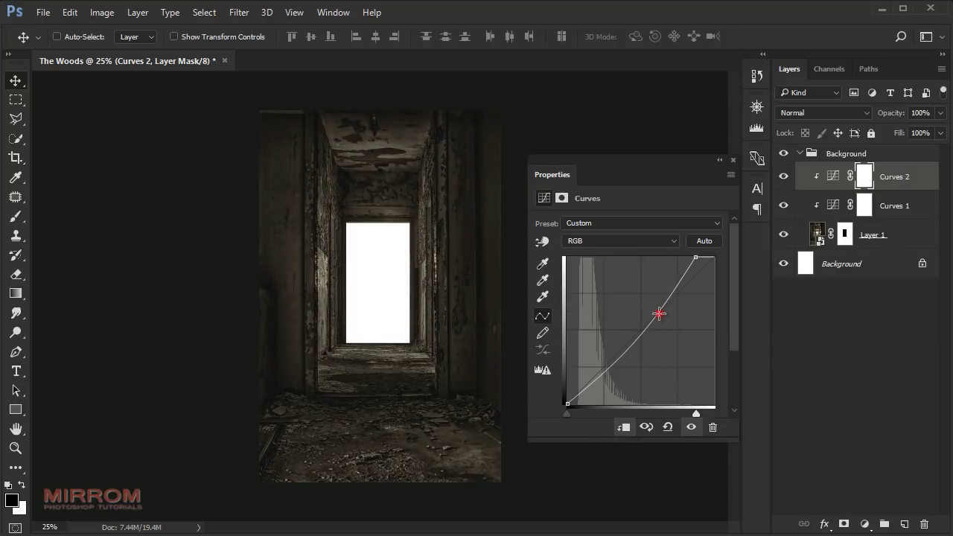
click(567, 404)
click(726, 162)
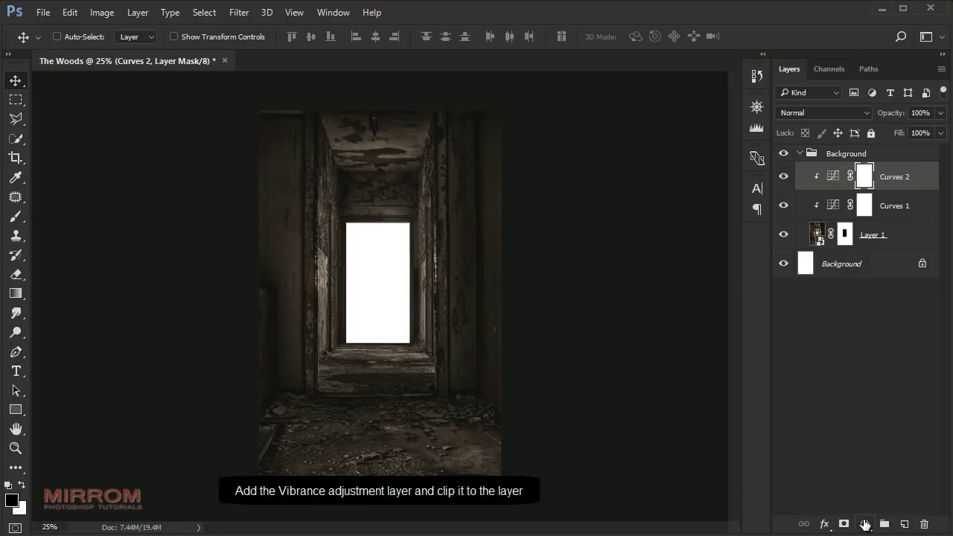
Add a Vibrance adjustment at -34 clipped to the corridor photo
click(864, 524)
click(932, 325)
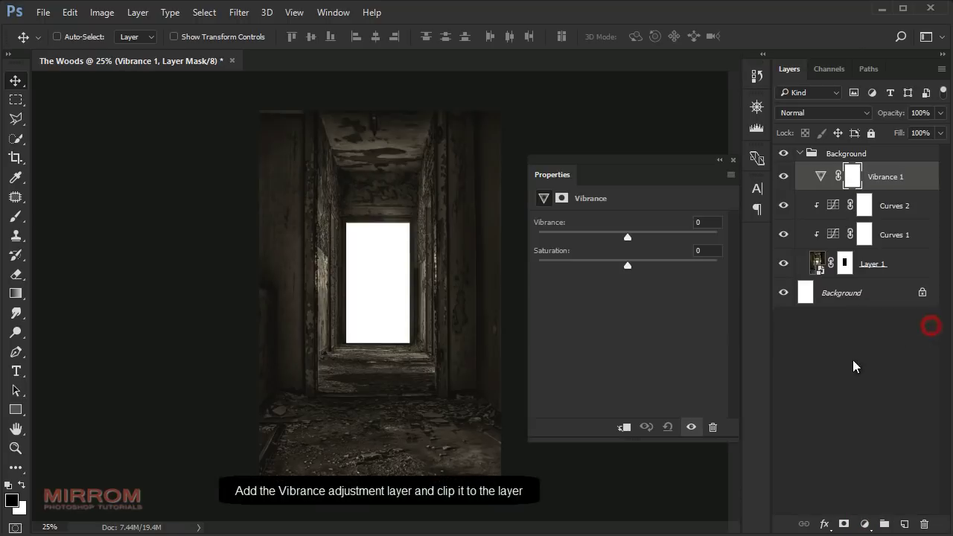
click(626, 428)
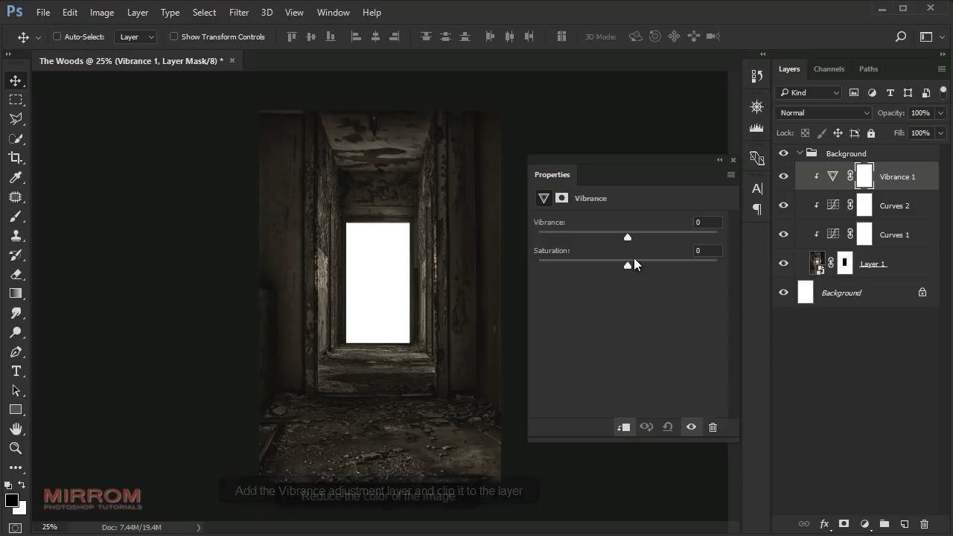
drag(627, 237, 600, 238)
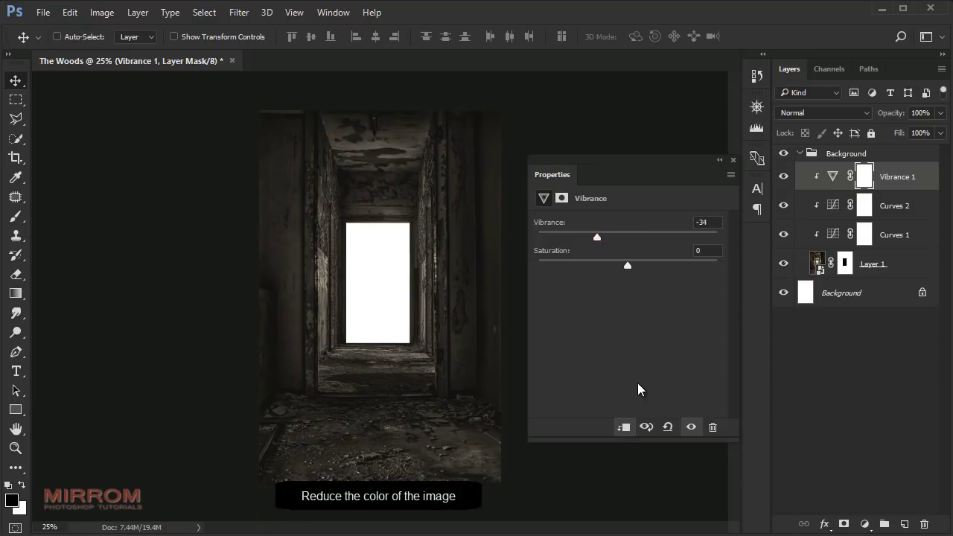
click(733, 160)
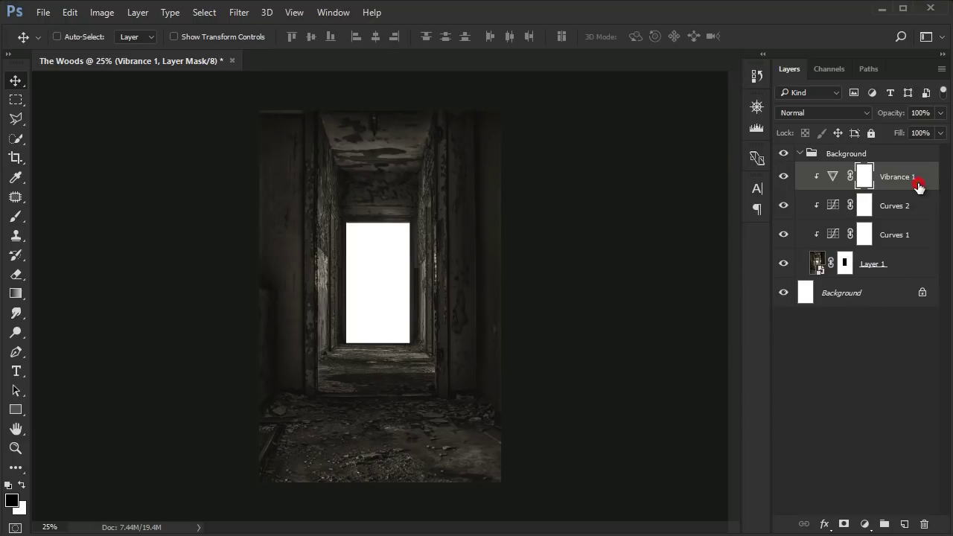
click(883, 297)
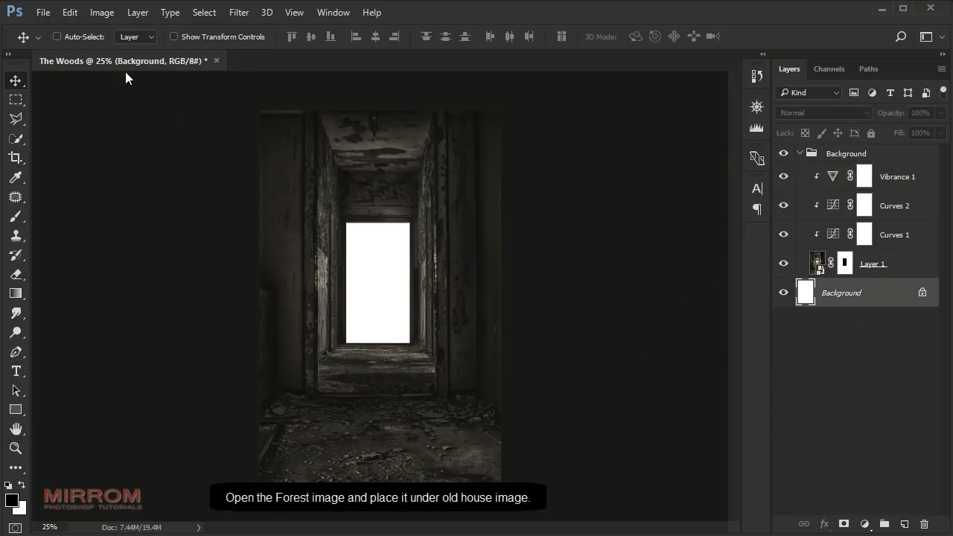
Bring the forest image in as Layer 2 beneath Layer 1 and convert it to a Smart Object
click(42, 12)
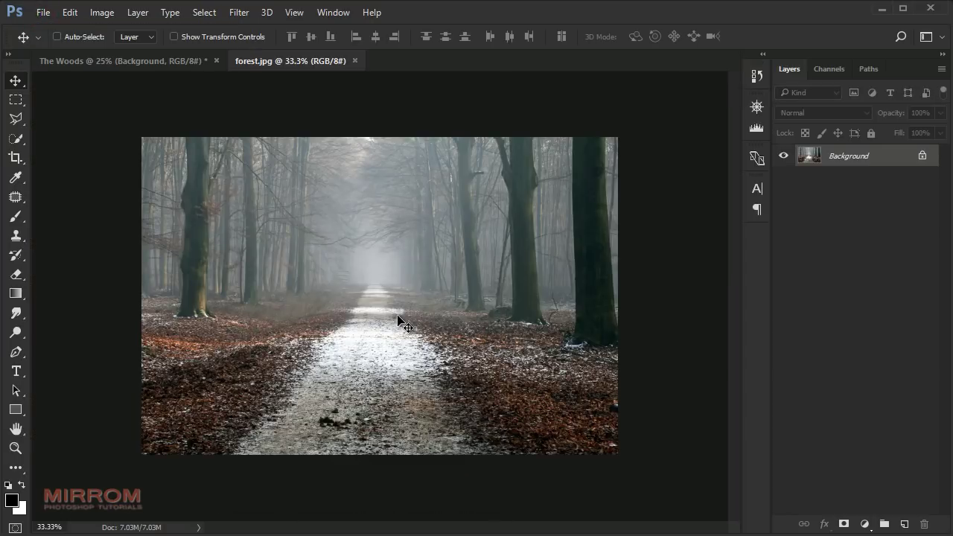
key(ctrl+a)
drag(397, 314, 380, 249)
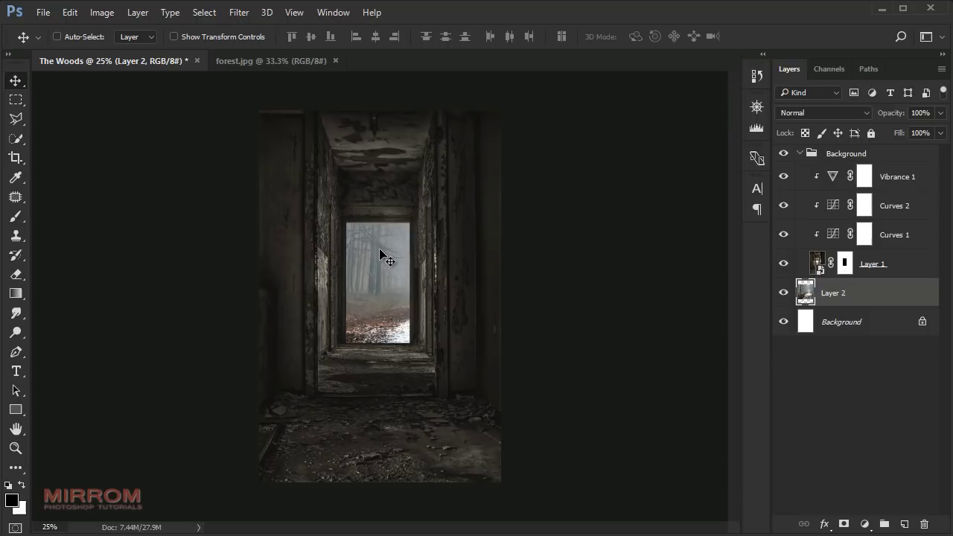
click(335, 61)
drag(876, 296, 874, 275)
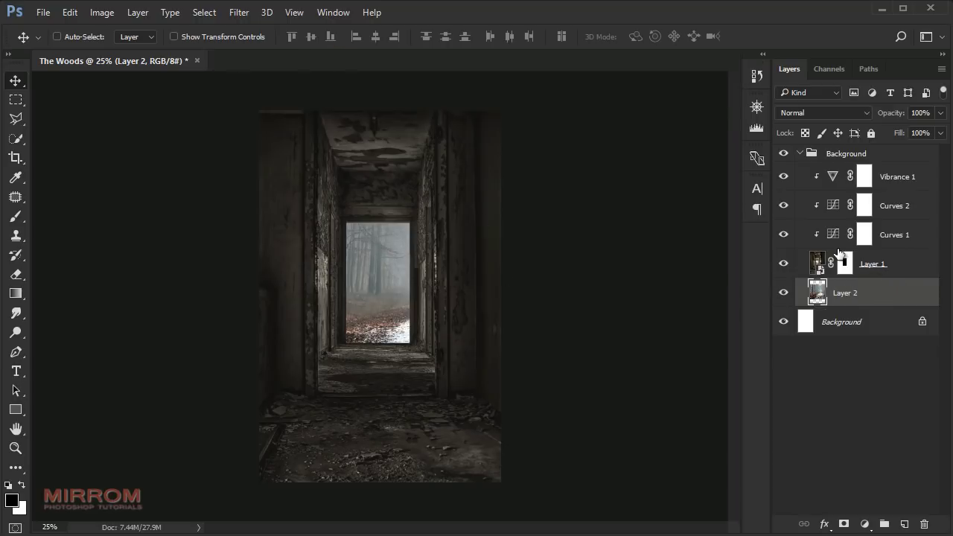
click(783, 153)
right_click(883, 296)
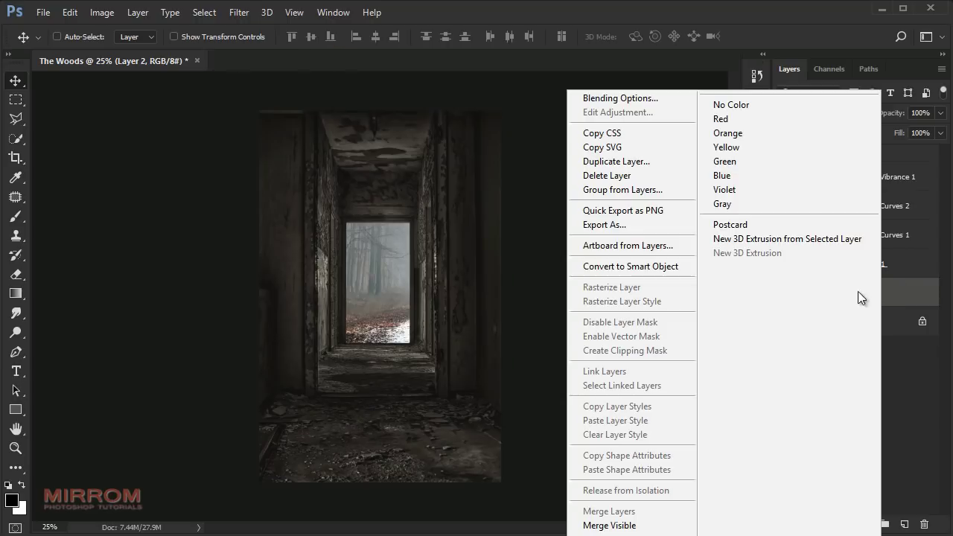
click(629, 267)
drag(393, 270, 430, 264)
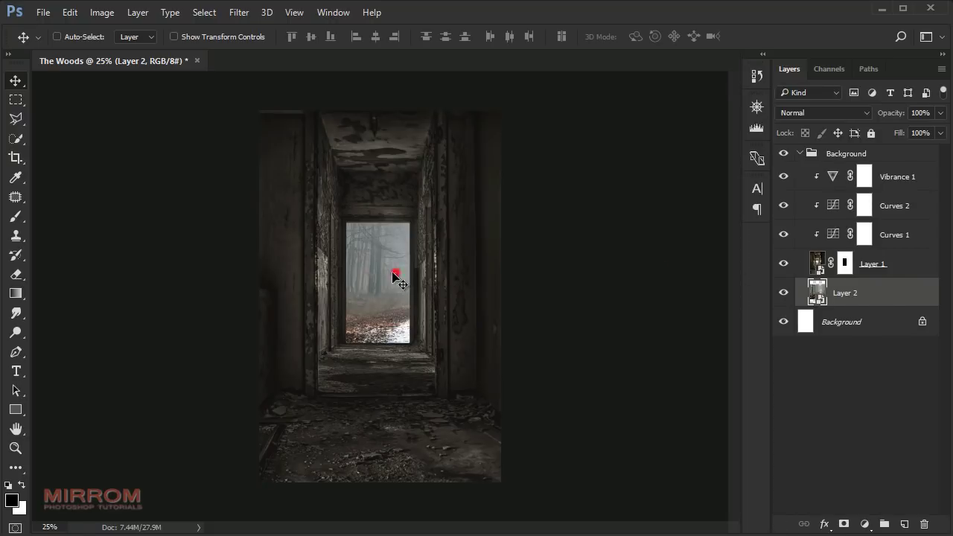
Resize the forest to about 55% so it fills the doorway opening
key(ctrl+t)
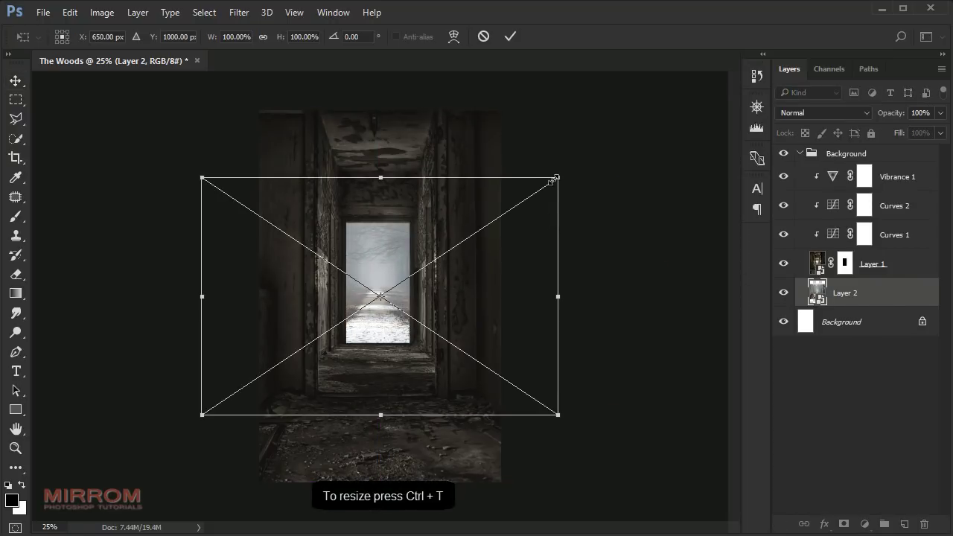
drag(555, 179, 462, 239)
mouse_move(199, 240)
mouse_down()
mouse_move(281, 276)
mouse_move(304, 312)
mouse_up()
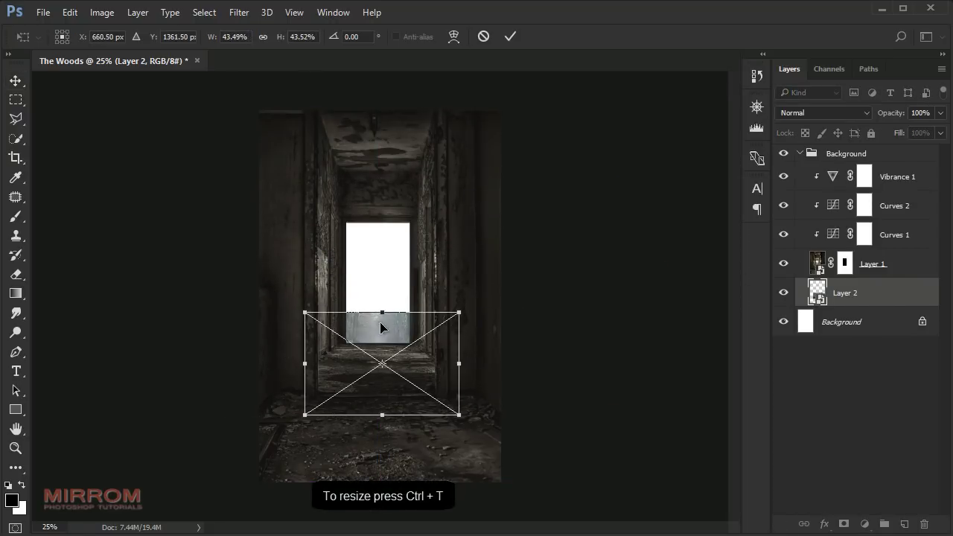
drag(398, 338, 398, 247)
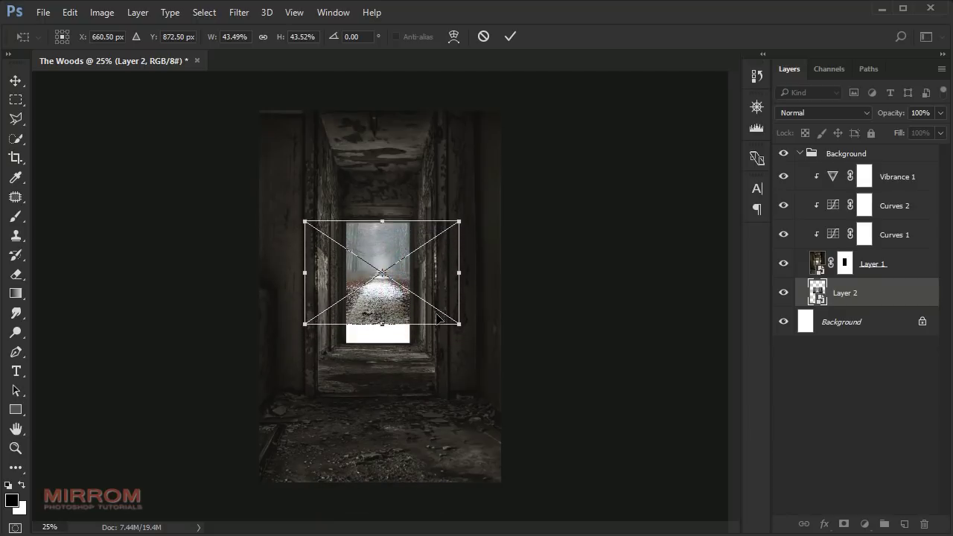
drag(458, 324, 476, 341)
drag(304, 340, 278, 352)
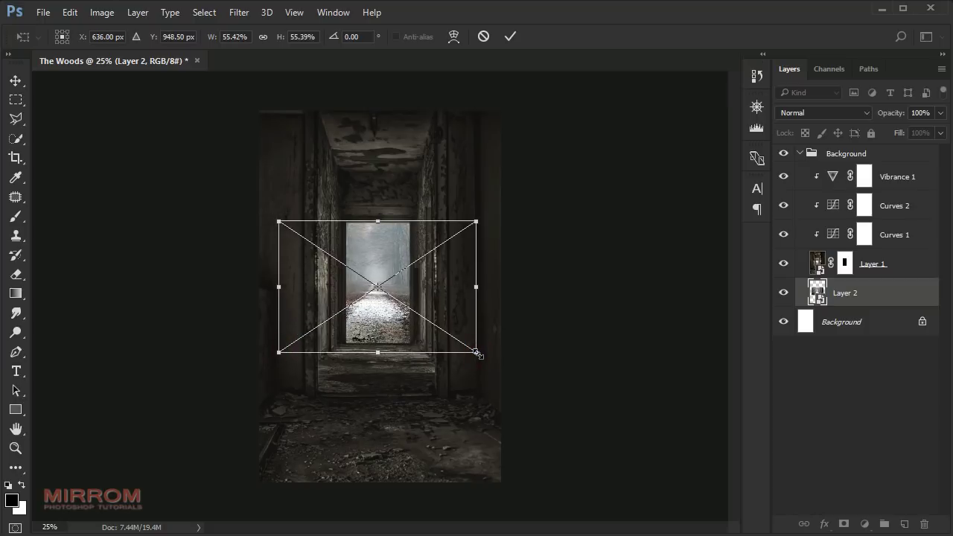
drag(388, 352, 378, 354)
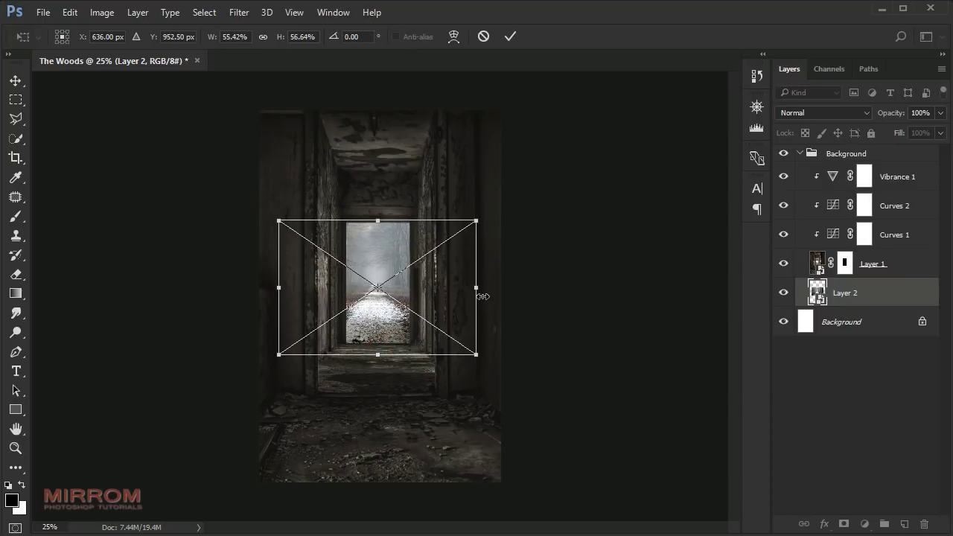
click(510, 36)
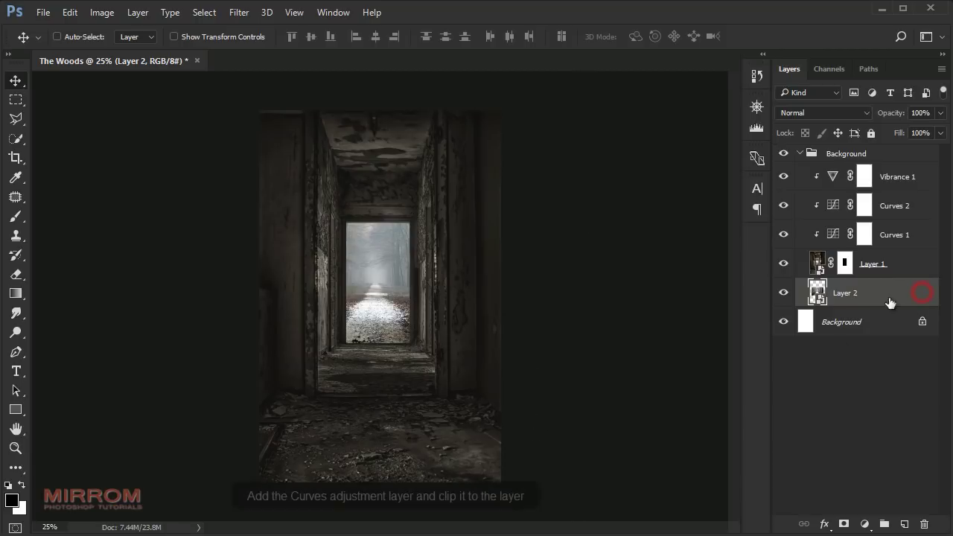
Add a Curves adjustment clipped to Layer 2, pulling the top point and curve down to darken it
click(864, 523)
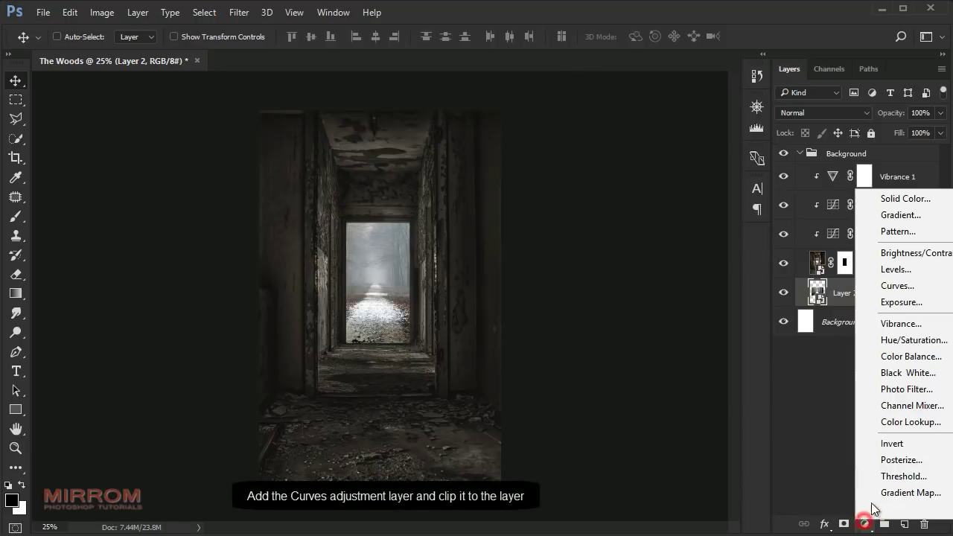
click(910, 285)
click(624, 426)
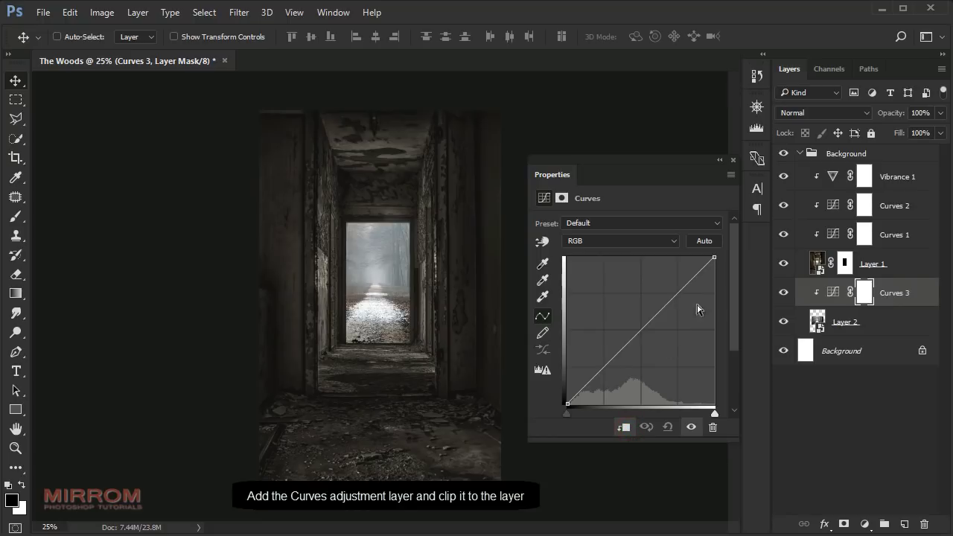
drag(714, 257, 714, 294)
drag(670, 327, 678, 347)
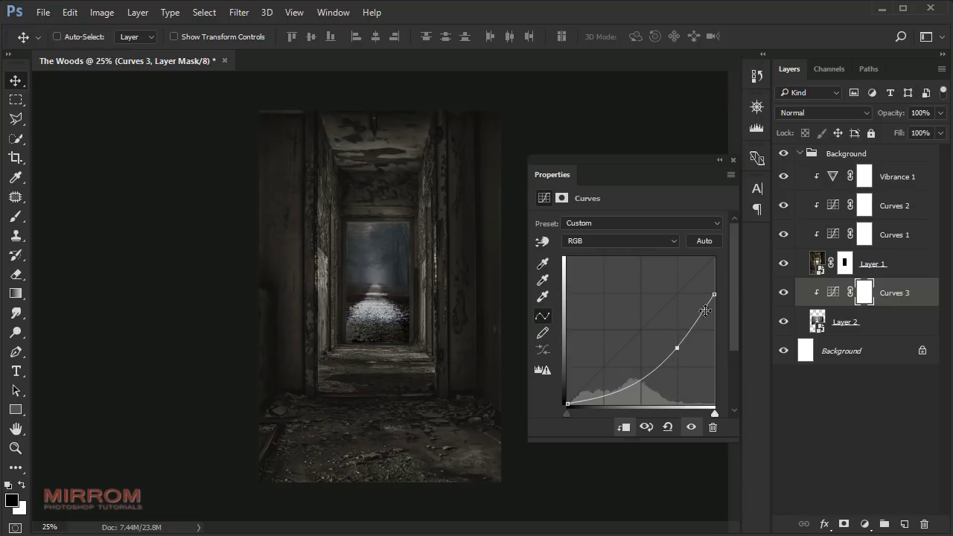
click(732, 160)
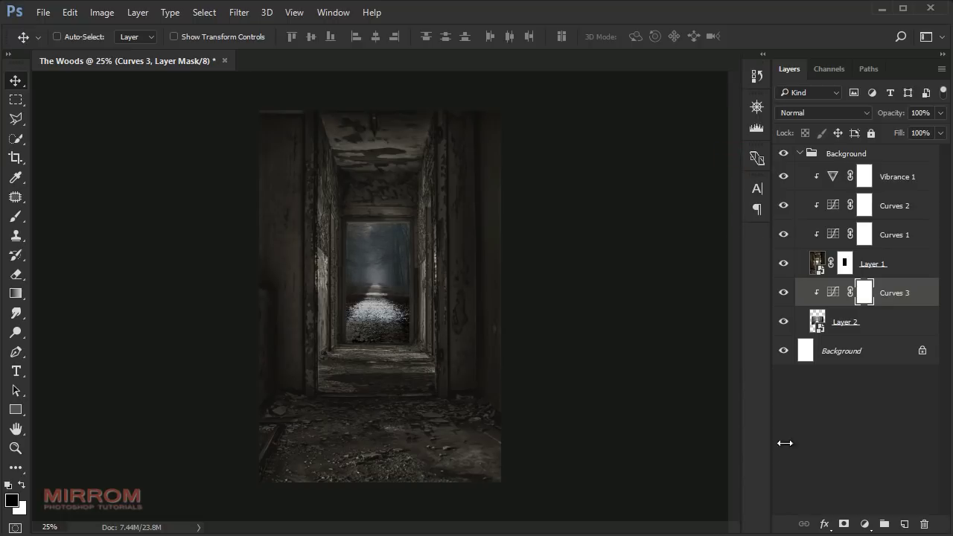
ctrl+click(420, 293)
drag(545, 530, 571, 530)
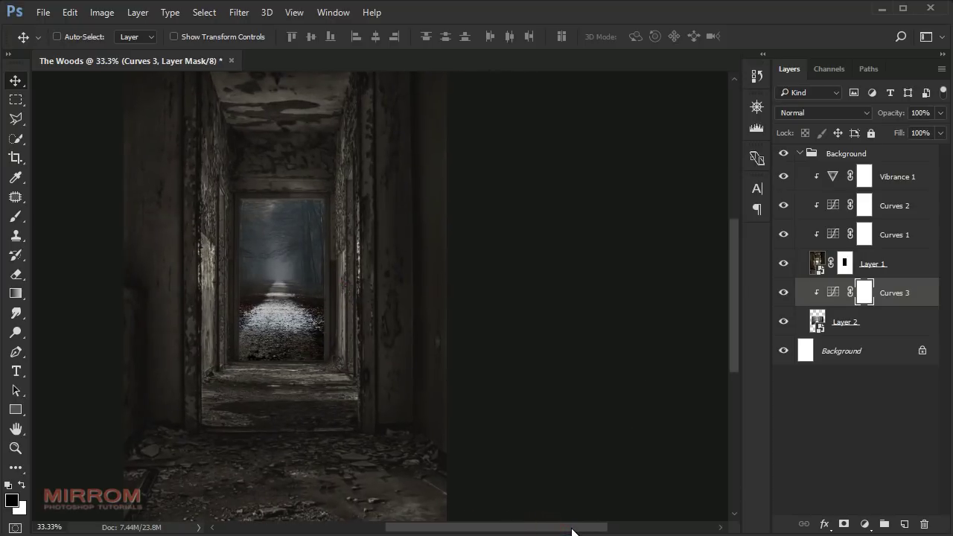
Add a clipped Photo Filter layer set to Sepia with 79% density
click(864, 524)
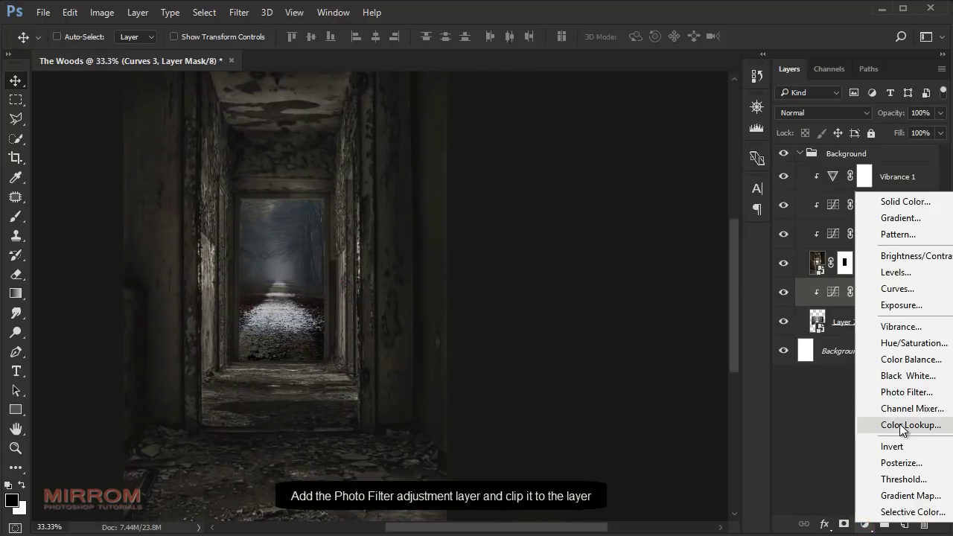
click(897, 392)
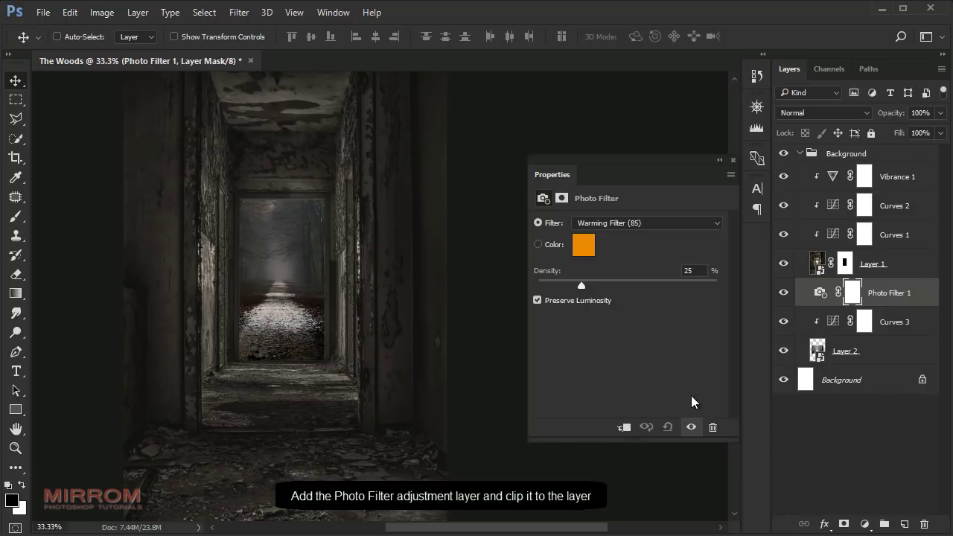
click(627, 425)
click(717, 223)
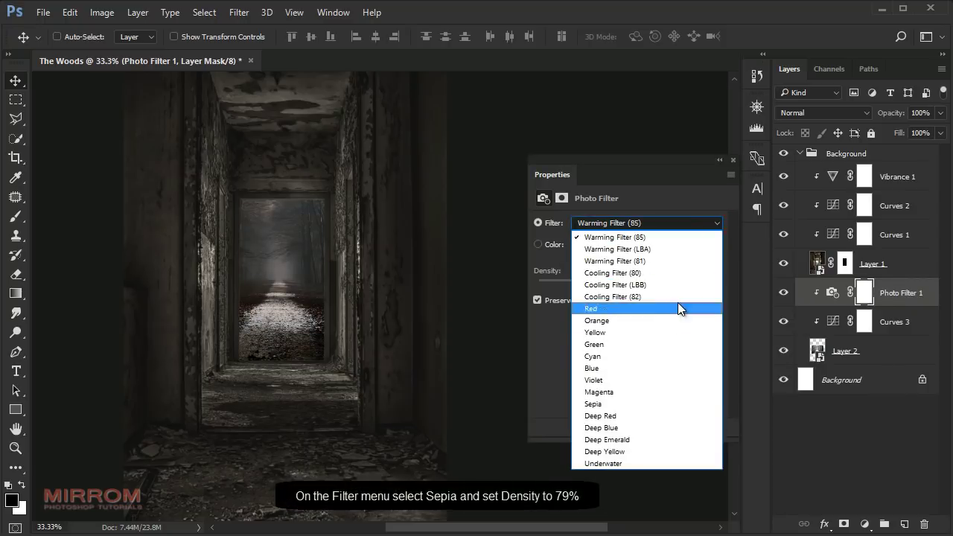
click(616, 404)
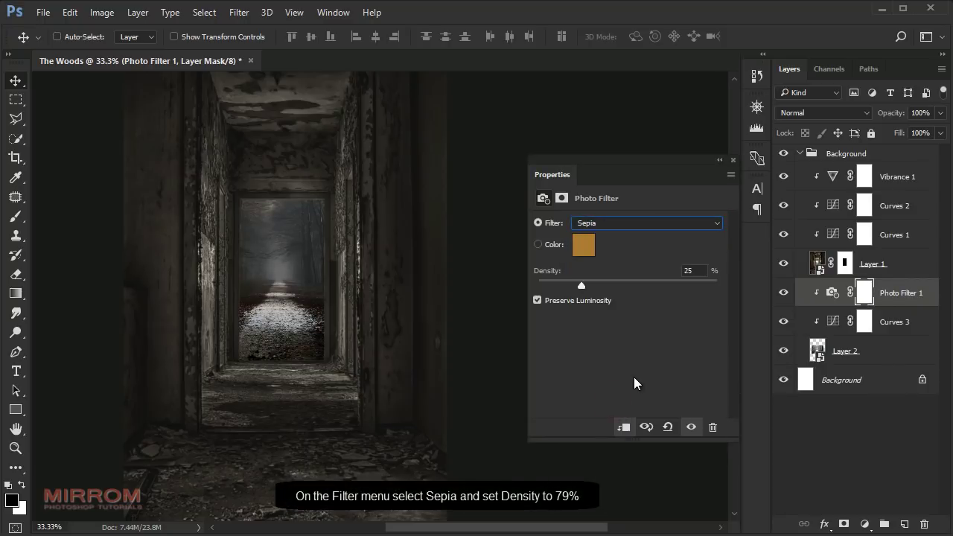
drag(581, 286, 658, 291)
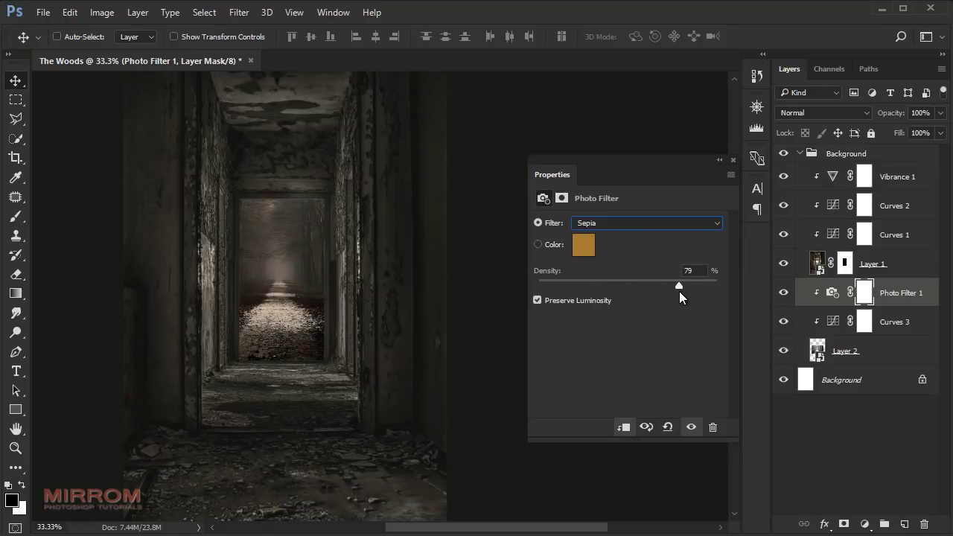
click(732, 160)
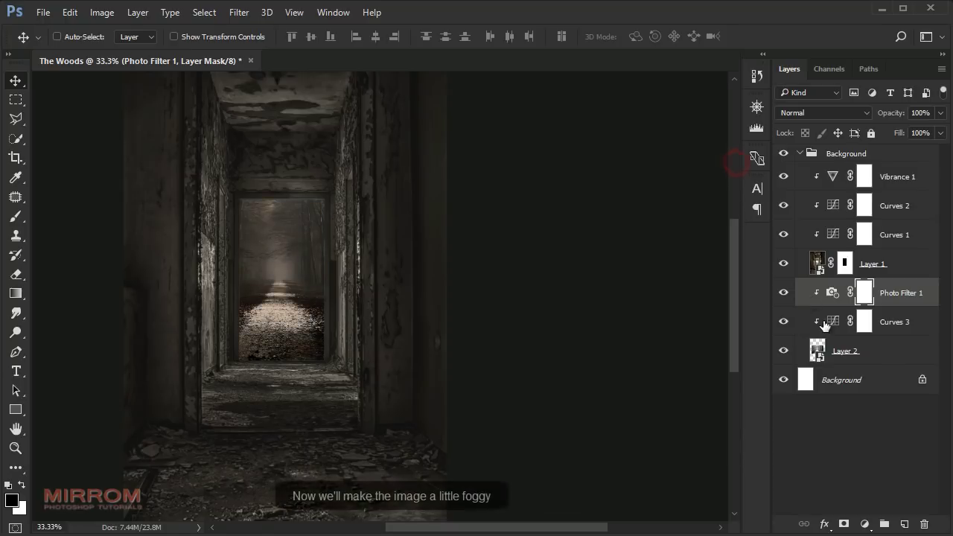
Add a clipped Hue/Saturation layer with Lightness +63 in Soft Light blend mode
click(862, 524)
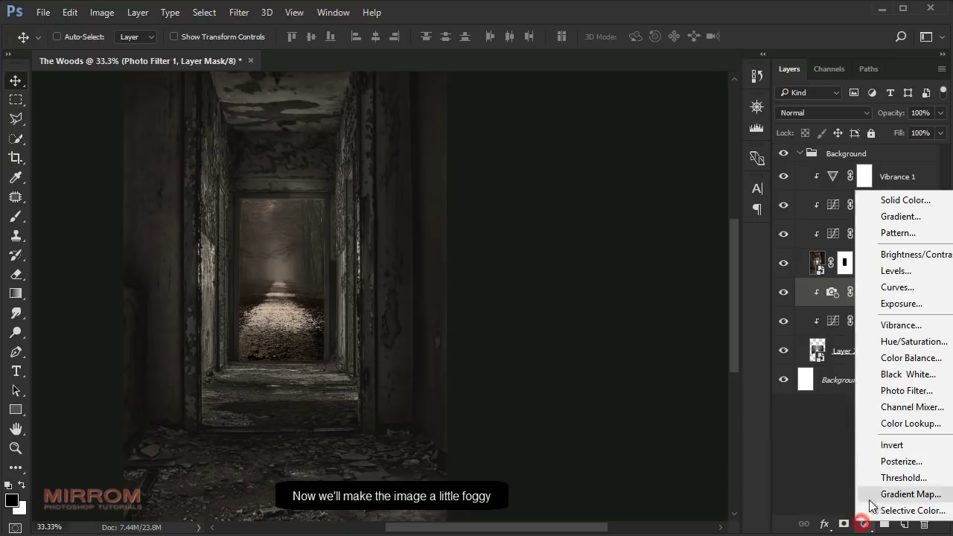
click(898, 347)
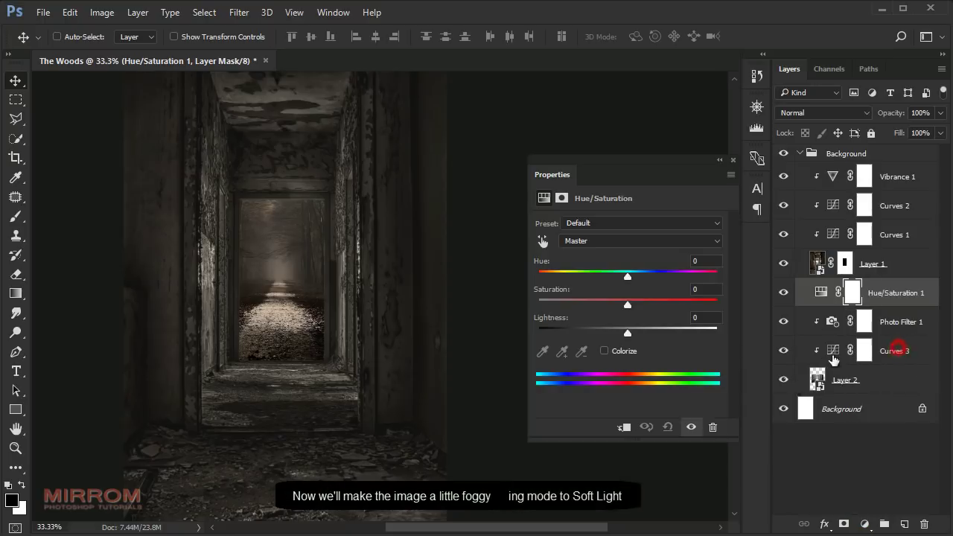
click(623, 427)
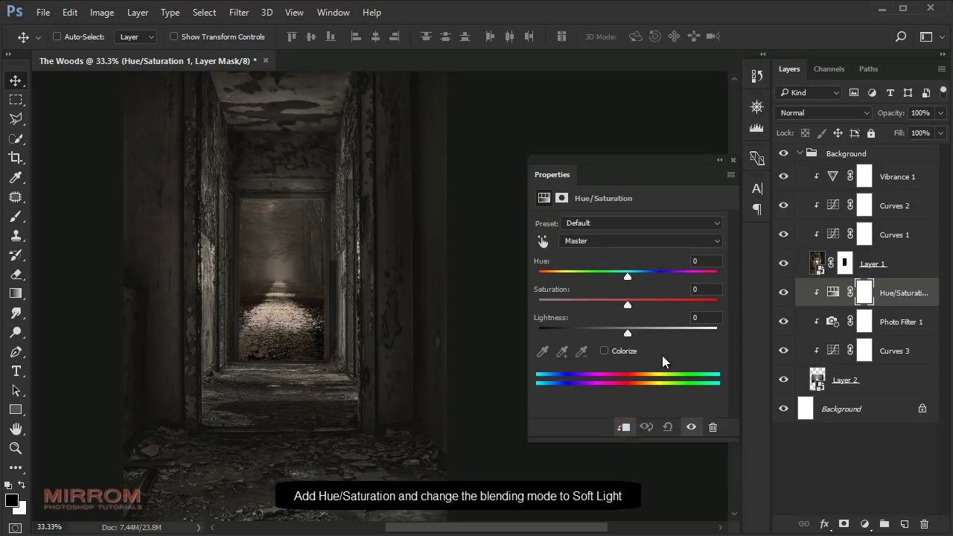
drag(630, 335, 683, 334)
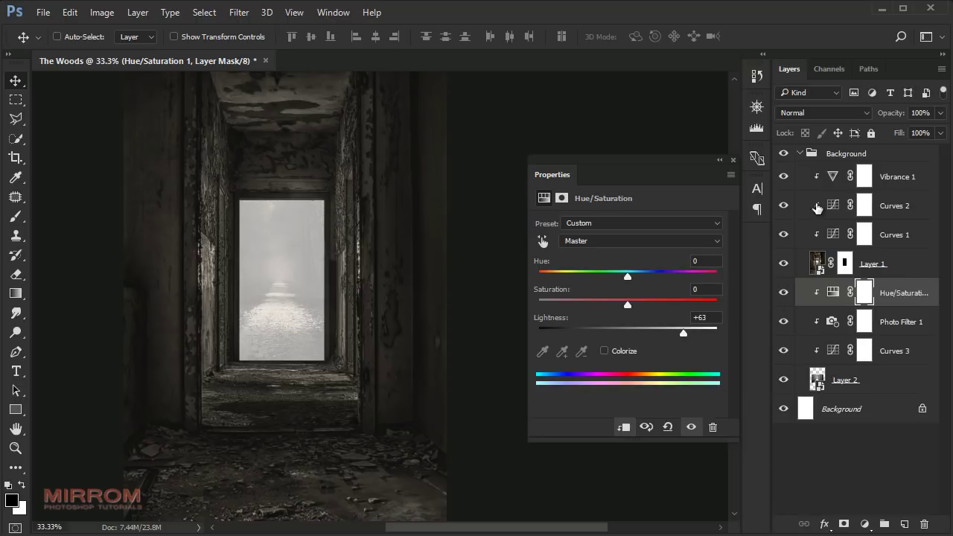
click(818, 112)
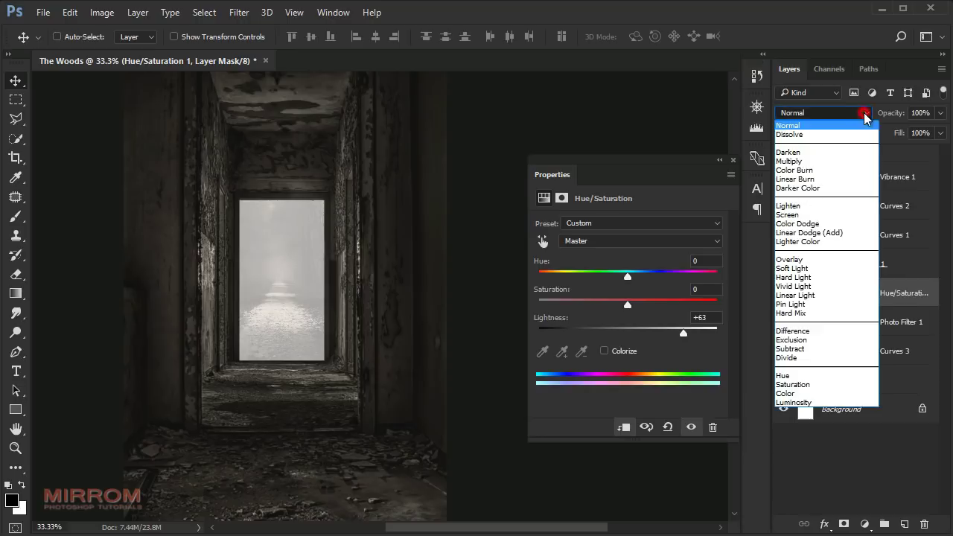
click(817, 270)
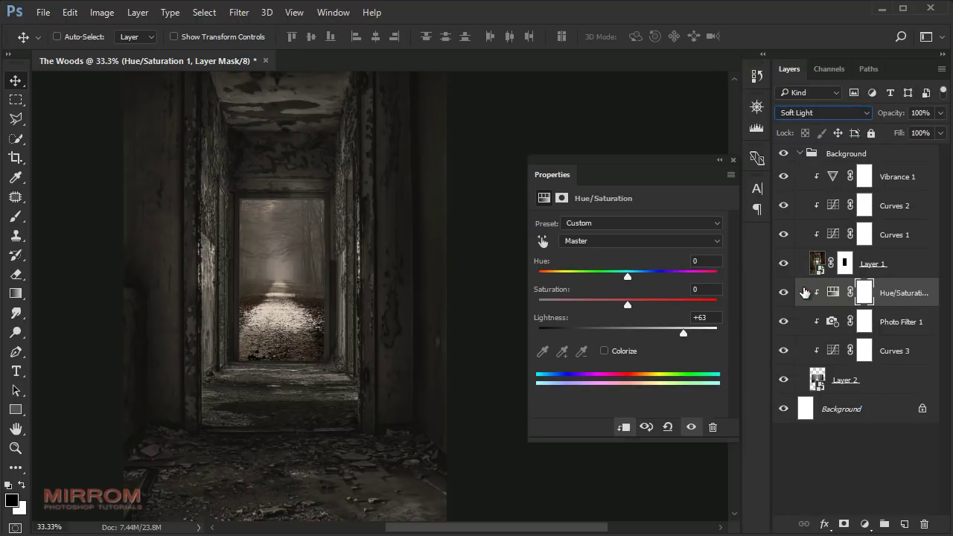
click(733, 161)
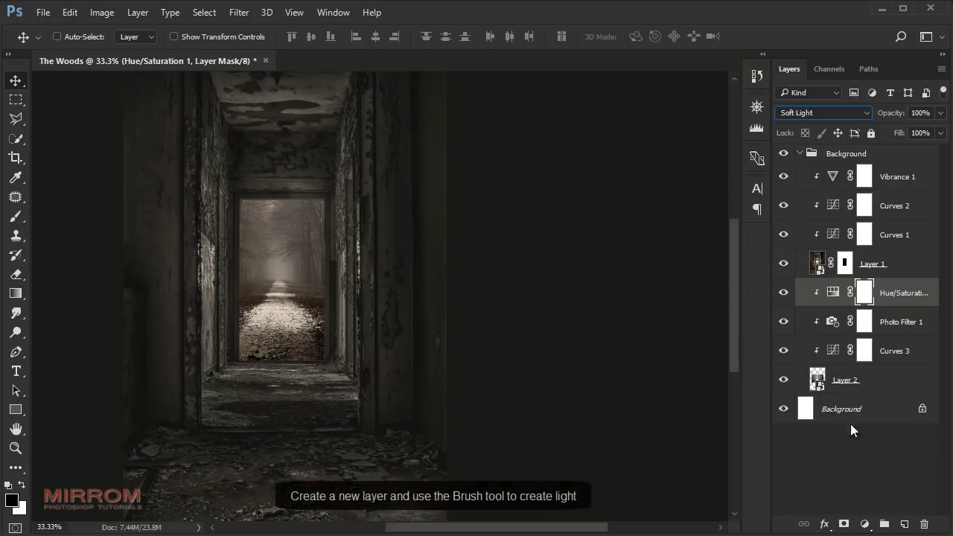
Create empty Layer 3 and set the foreground colour to hex 847a6a
click(903, 524)
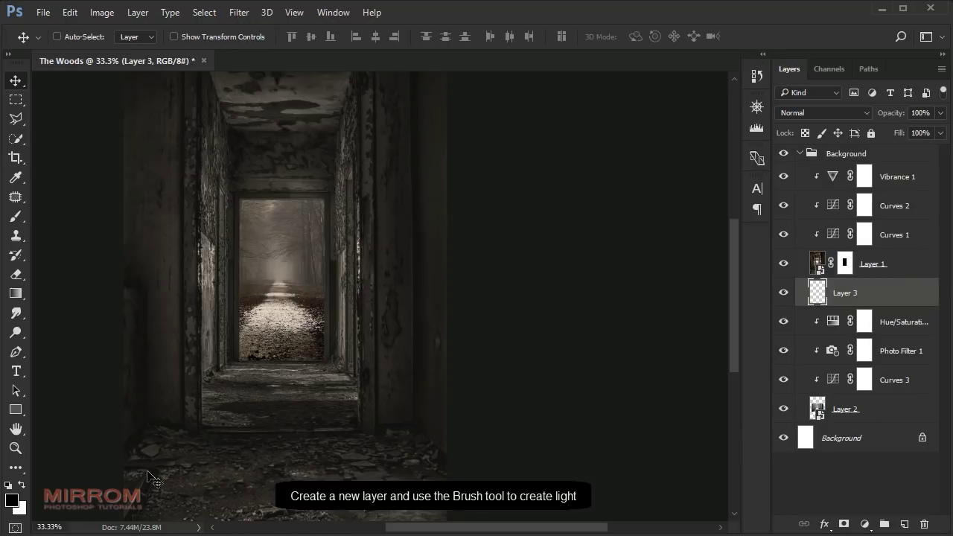
click(12, 500)
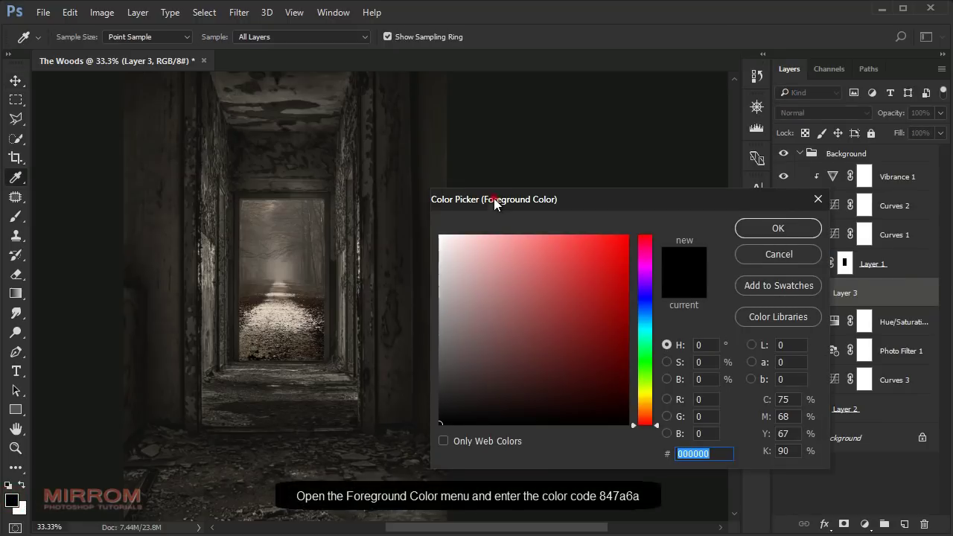
drag(494, 198, 495, 174)
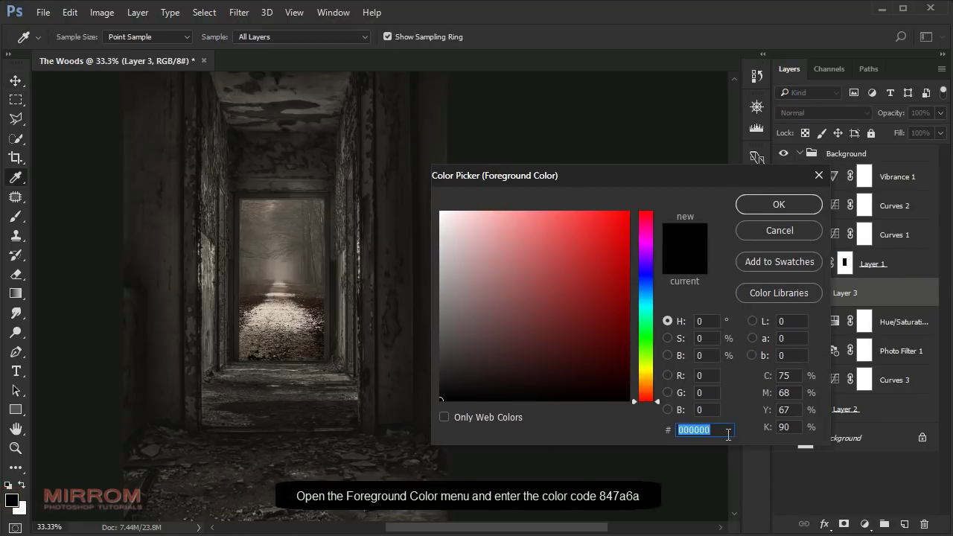
text(847)
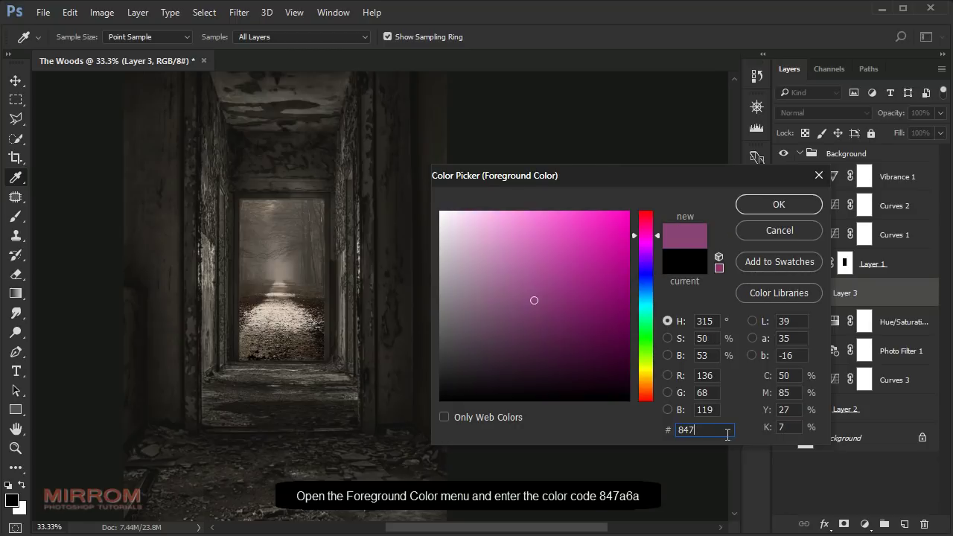
text(a6a)
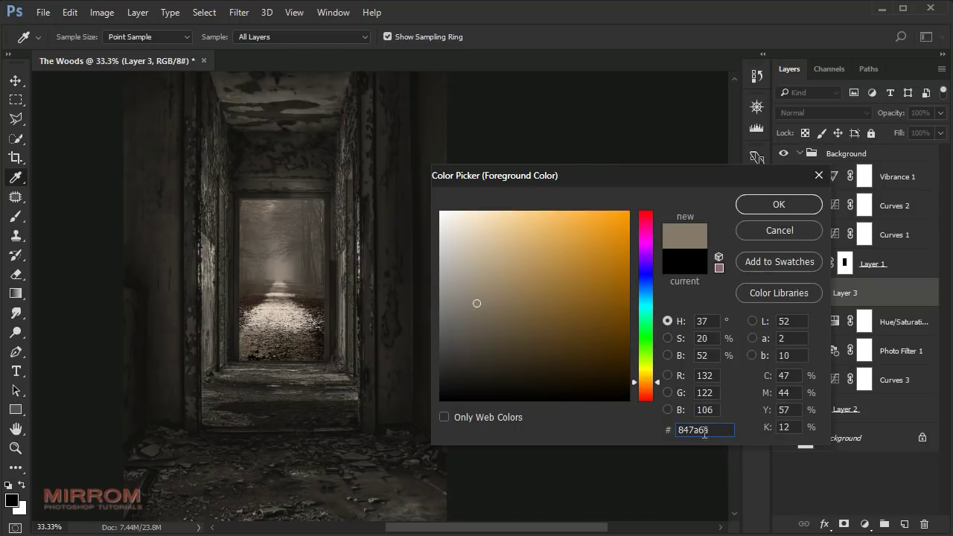
click(780, 210)
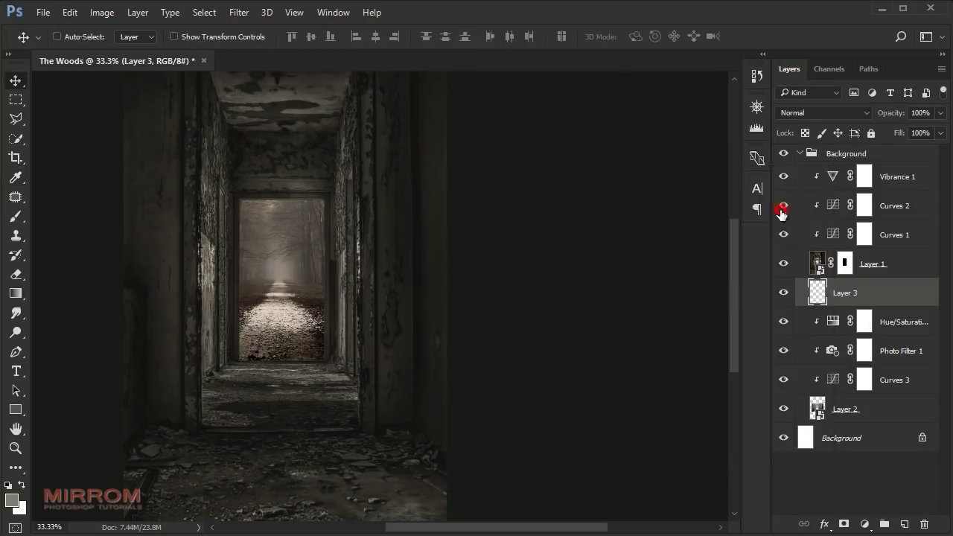
Paint one soft brownish-grey stroke over the doorway with an 1100 px brush
click(16, 216)
click(89, 218)
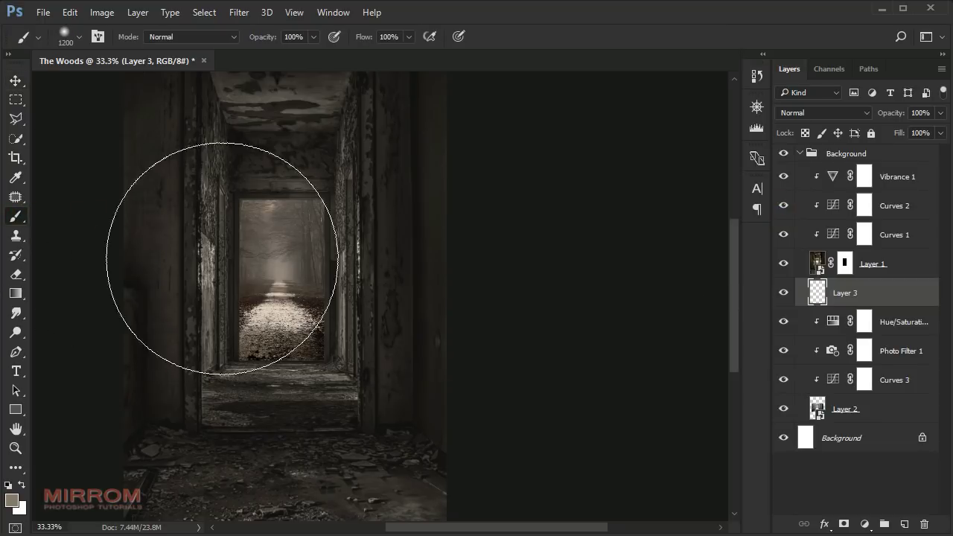
key(bracketleft)
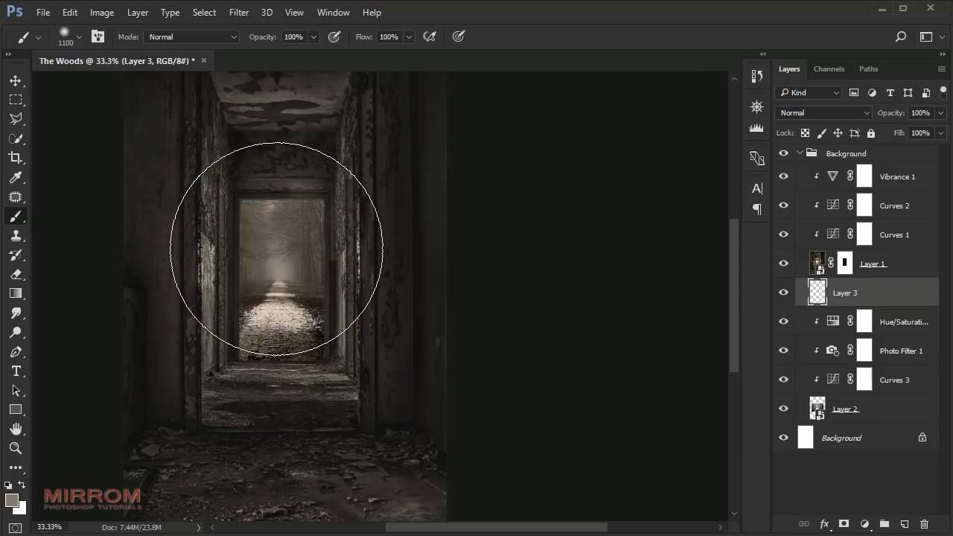
click(276, 248)
Keep Layer 3 in place over the doorway using the Move tool
key(v)
click(278, 247)
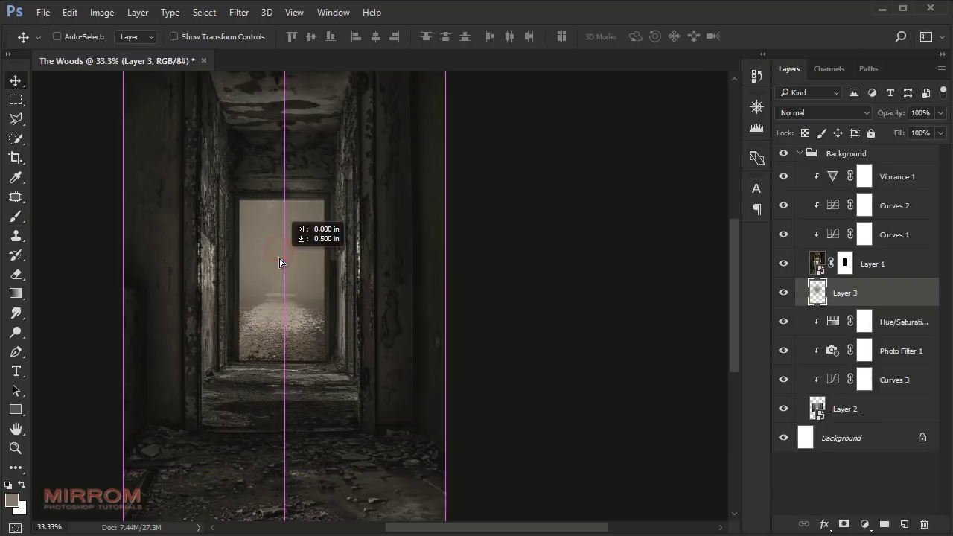
drag(283, 254, 282, 254)
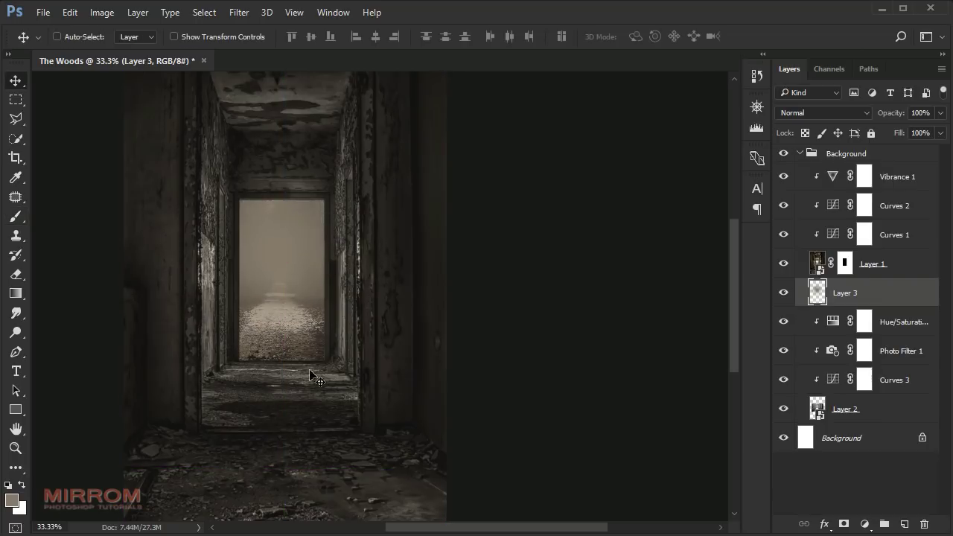
click(277, 235)
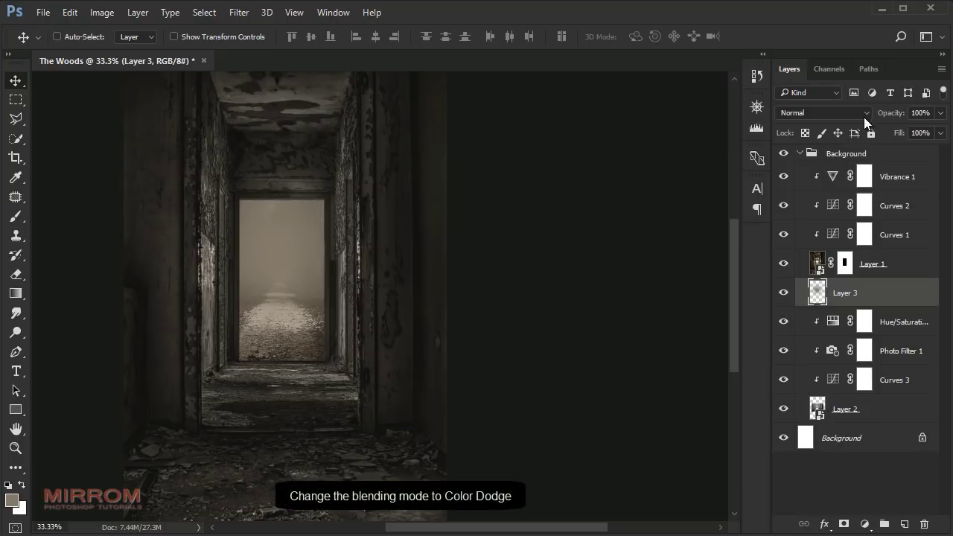
Set Layer 3 to Color Dodge blend mode and toggle its visibility to compare the glow
click(864, 117)
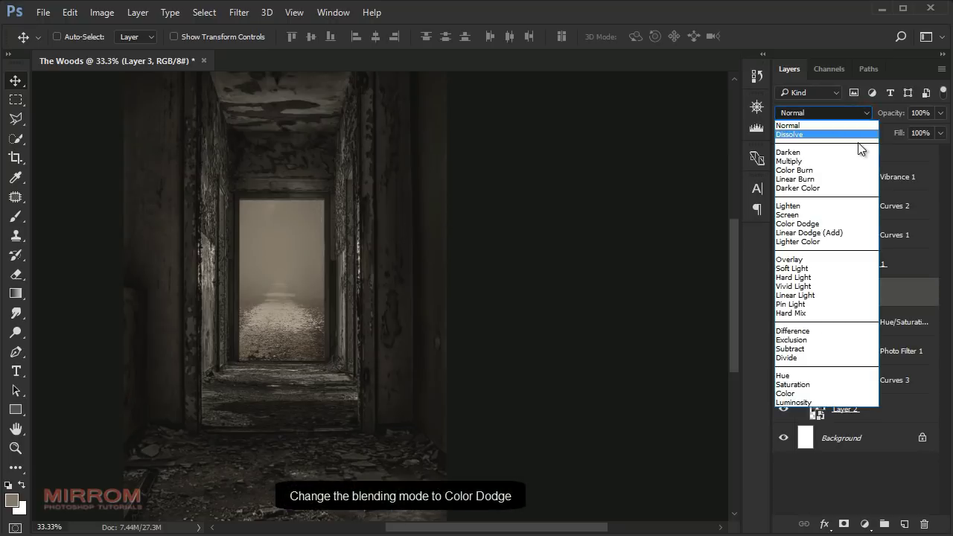
click(823, 224)
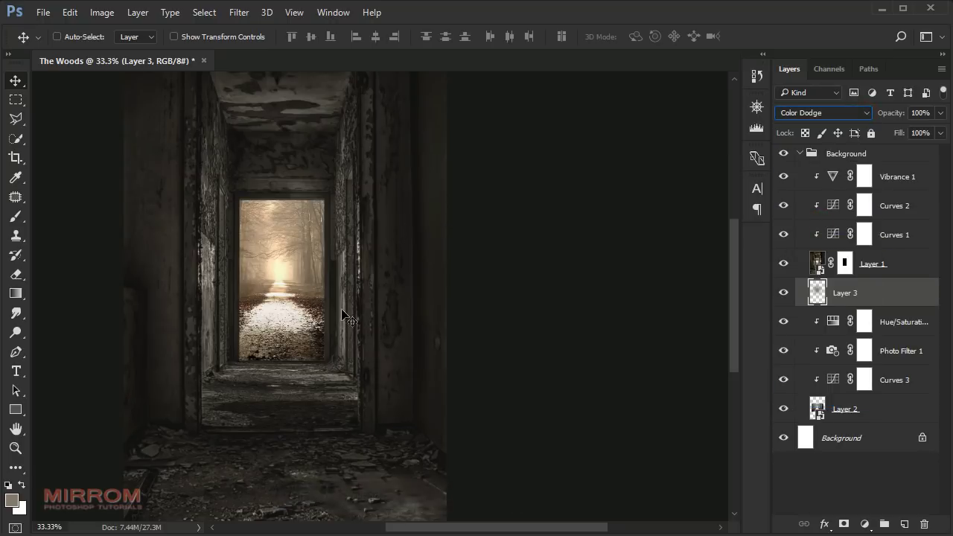
click(285, 273)
click(782, 292)
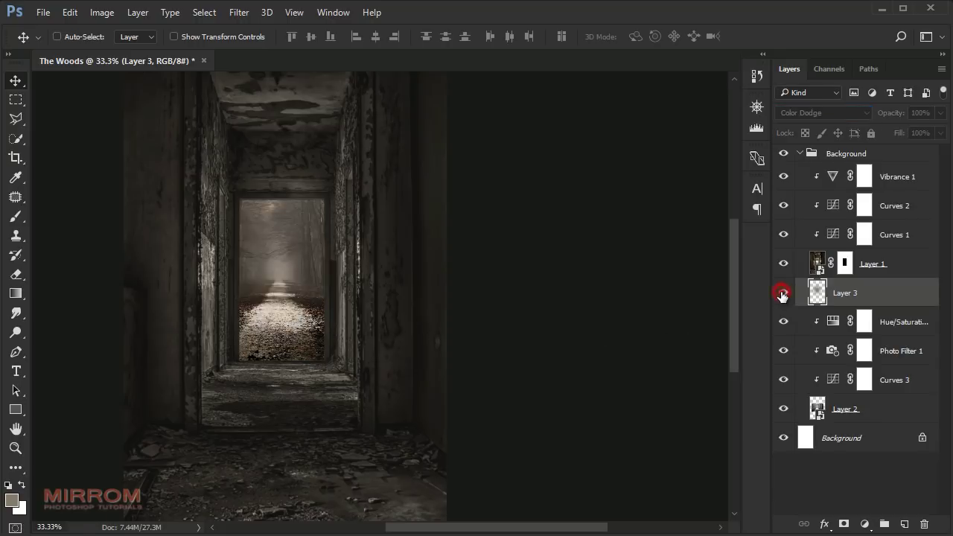
click(913, 173)
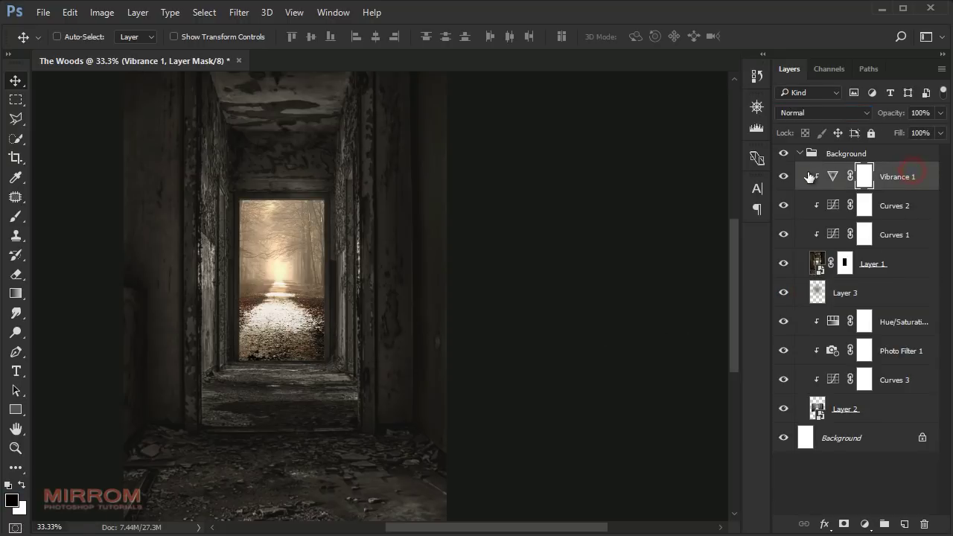
Add an unclipped Photo Filter 2 layer set to Sepia at 84% density
click(864, 524)
click(906, 388)
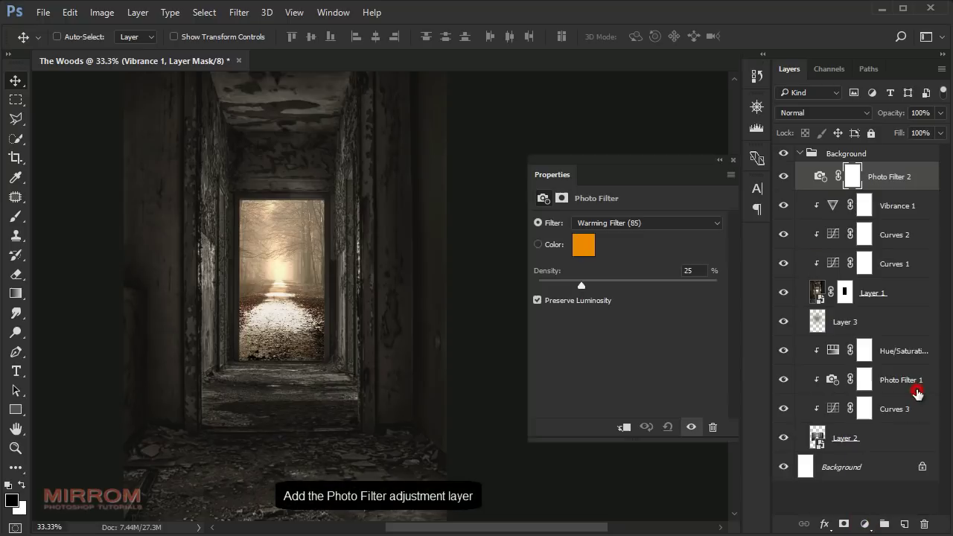
click(717, 223)
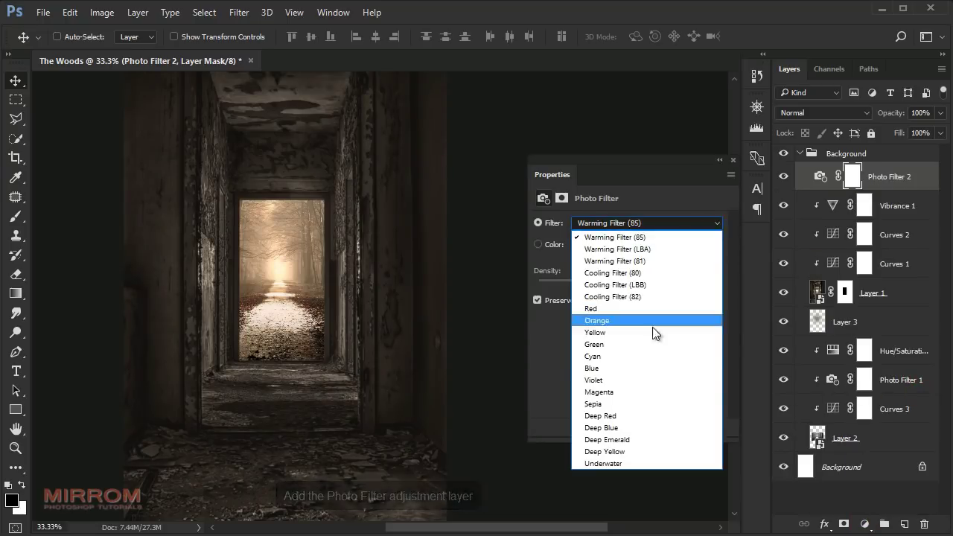
click(635, 403)
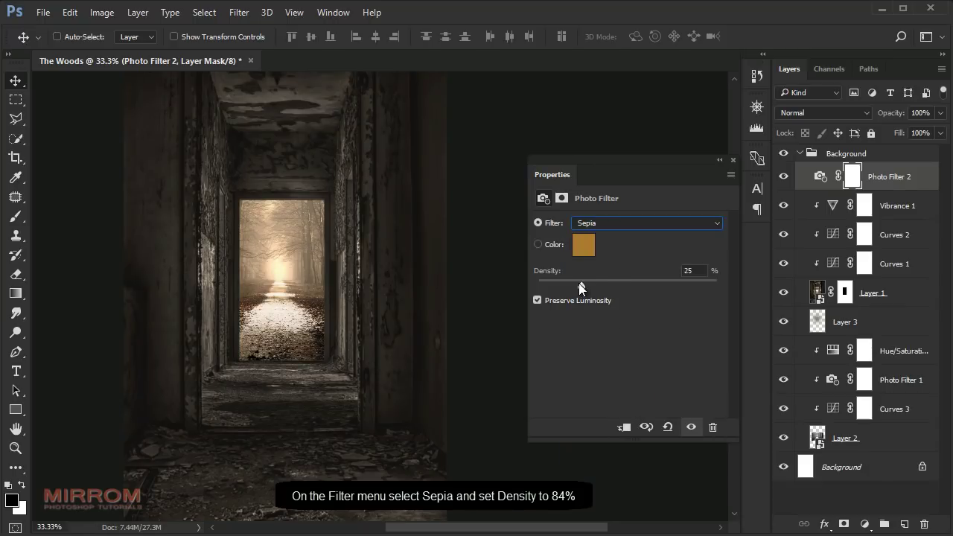
drag(632, 290, 687, 290)
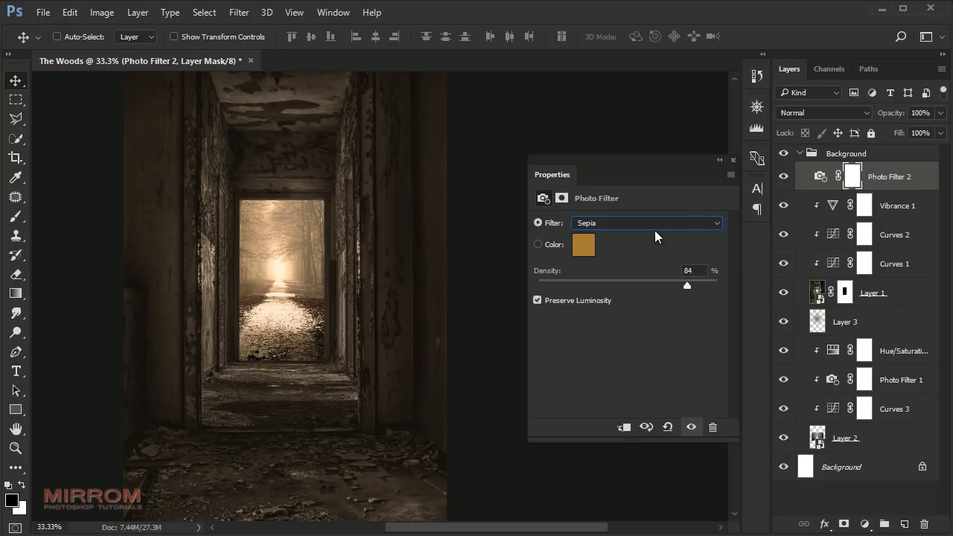
click(732, 159)
click(783, 176)
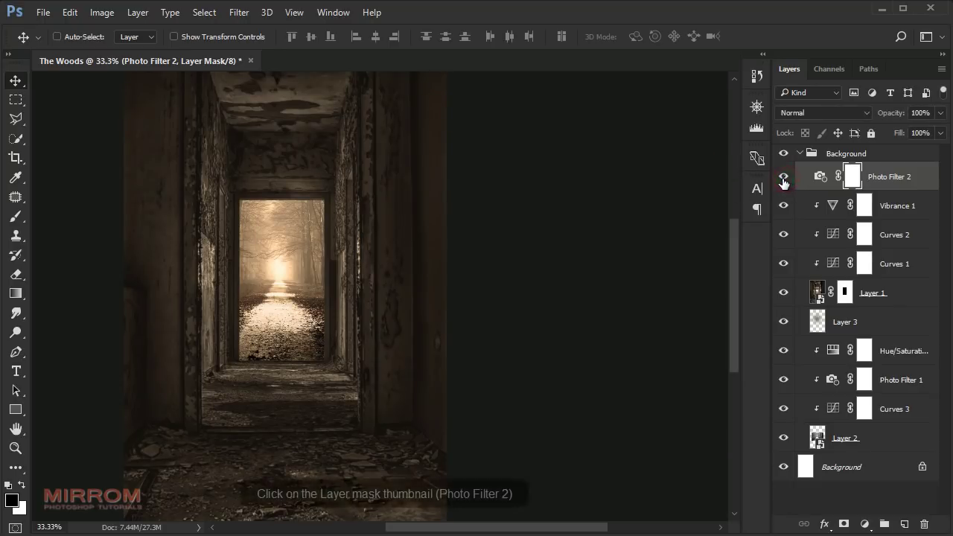
Paint the Photo Filter 2 mask over the image centre with a 50% opacity brush
key(ctrl+minus)
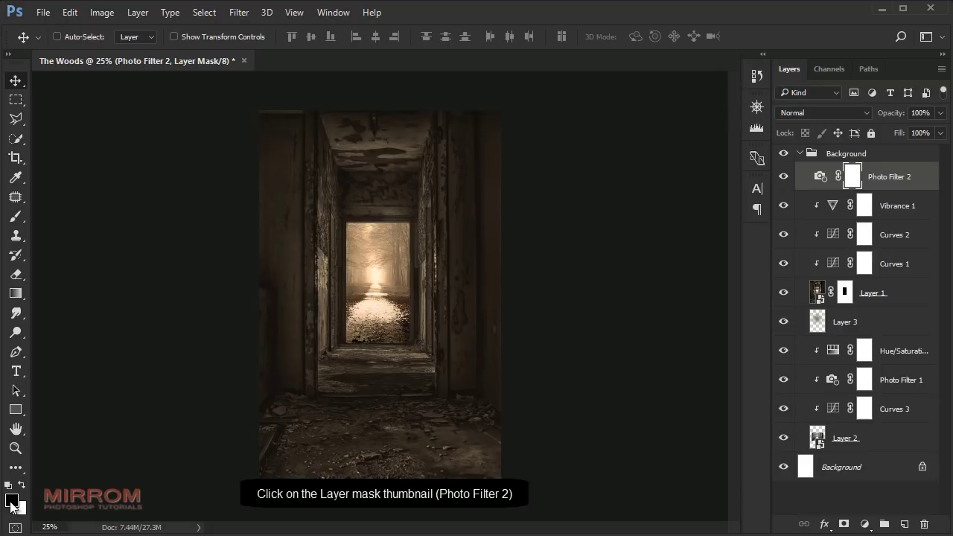
click(15, 216)
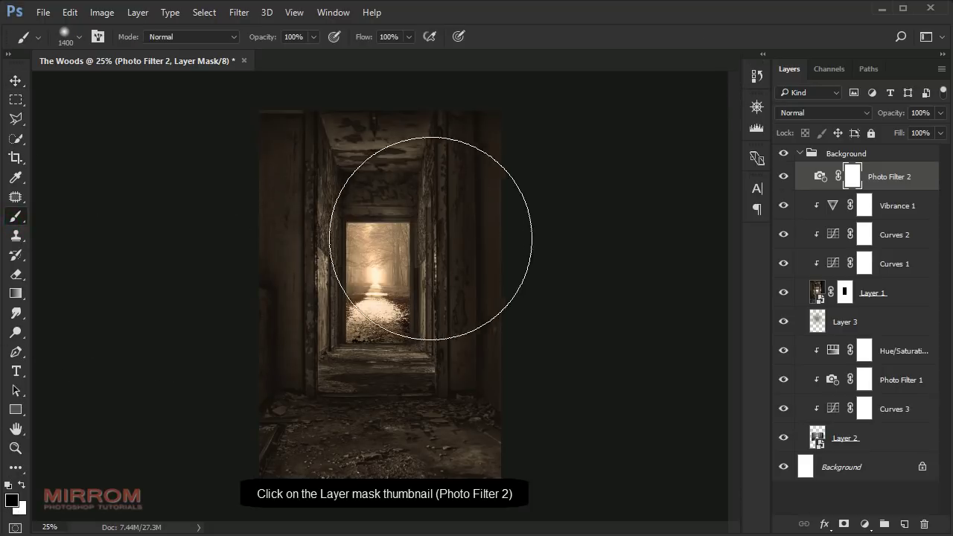
click(312, 37)
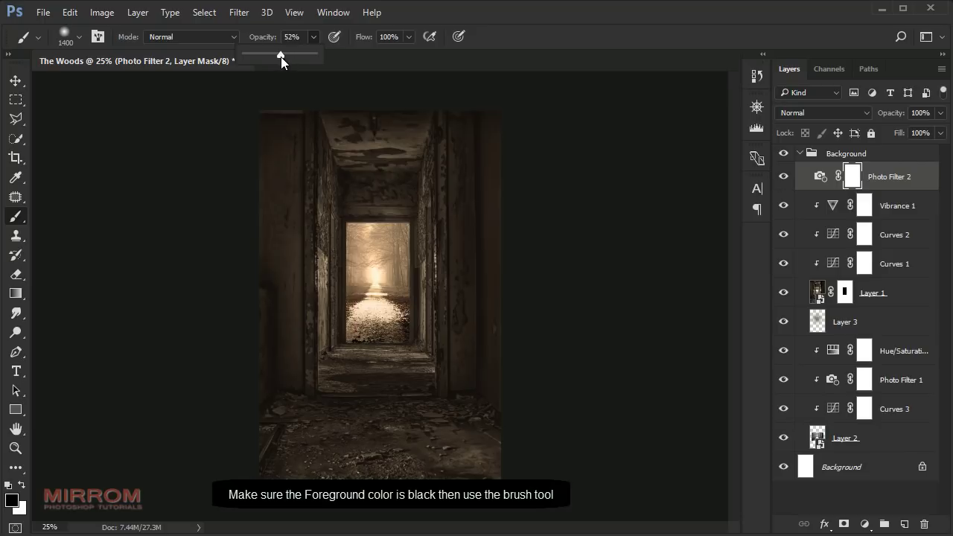
drag(279, 57, 279, 56)
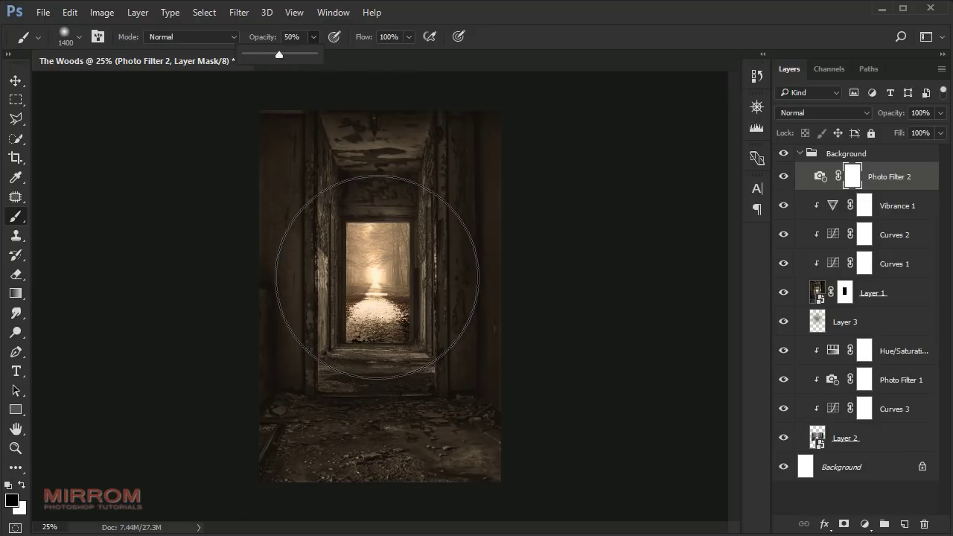
click(376, 277)
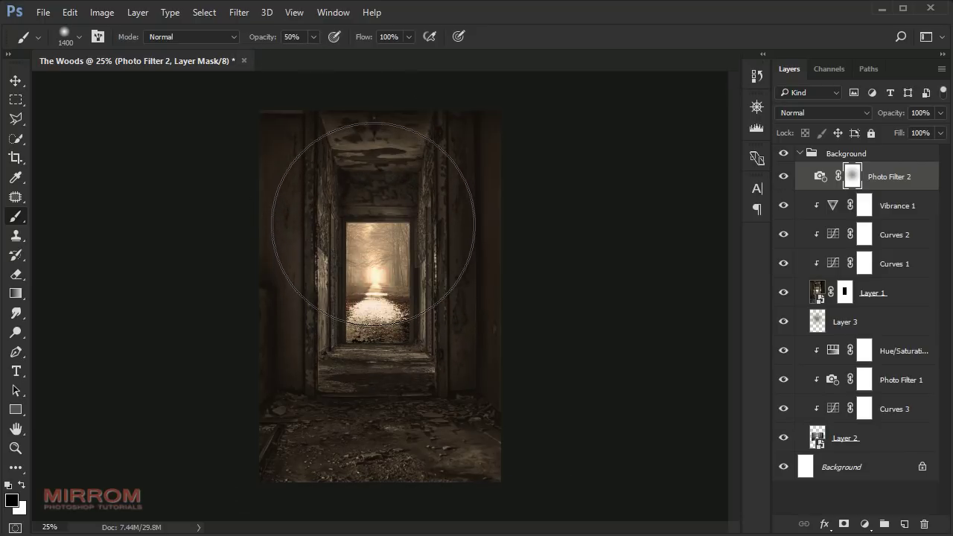
Shrink the brush to 400 and paint the mask inside the doorway
key(bracketleft)
key(bracketleft)
key(bracketleft)
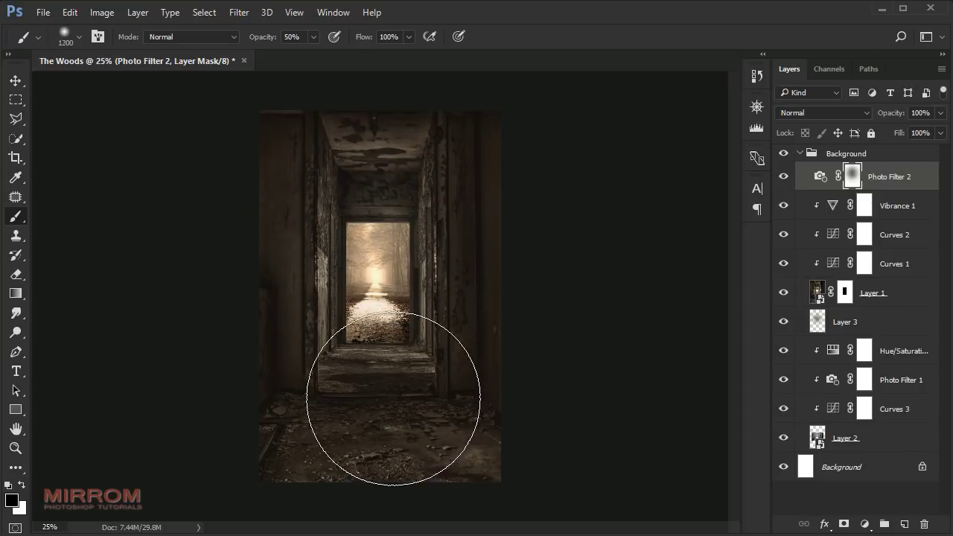
key(bracketleft)
key(bracketleft)
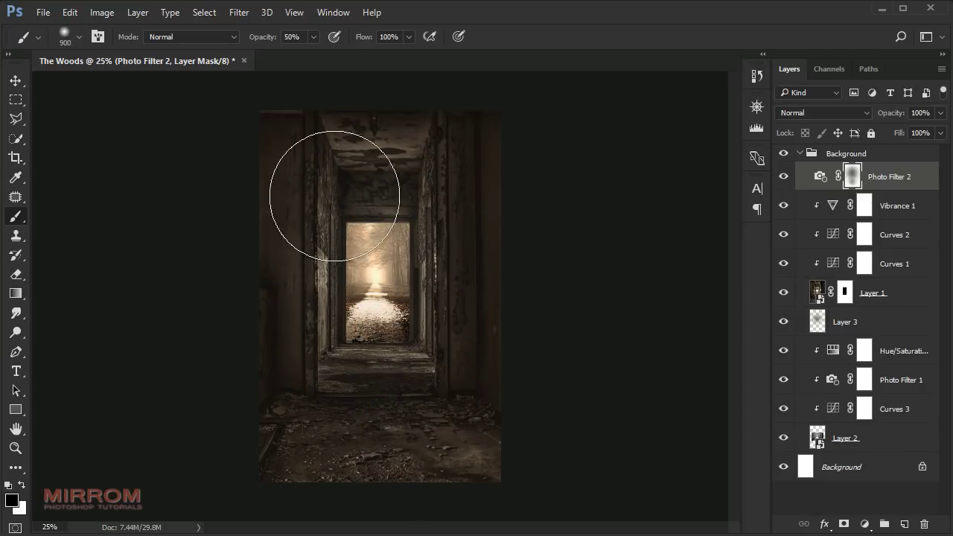
key(bracketleft)
key(bracketleft)
key(bracketleft)
click(376, 253)
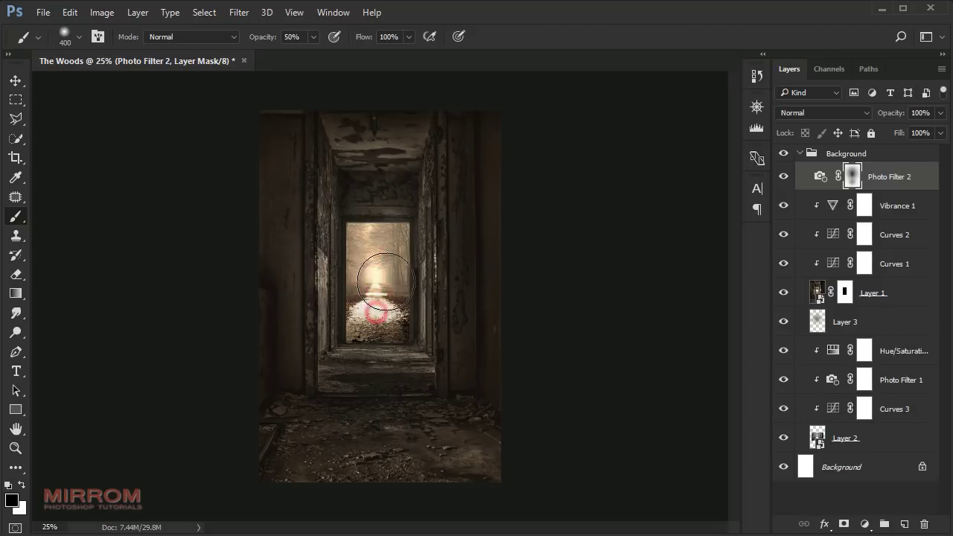
click(378, 293)
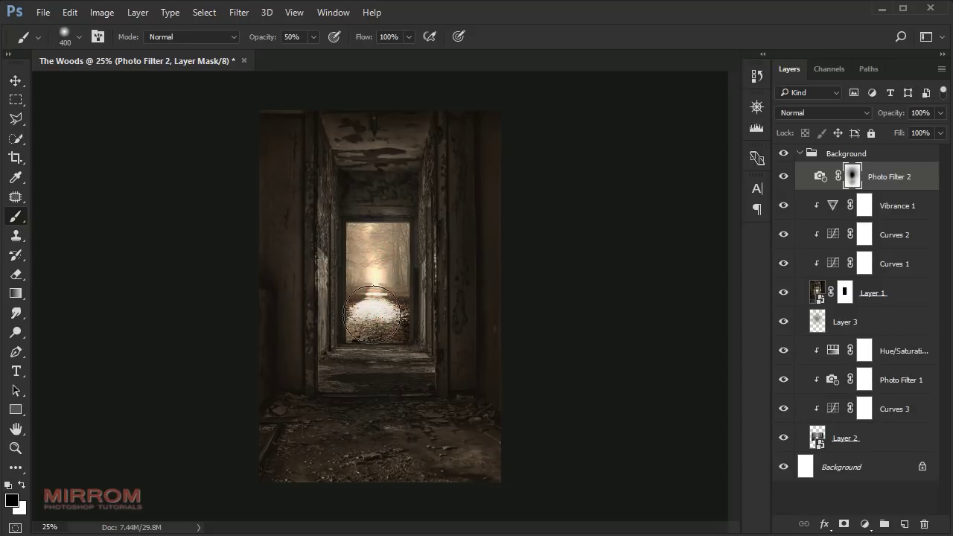
At 34% opacity and 700 px size, paint the mask across the upper-right wall and lower corridor
drag(268, 39, 267, 42)
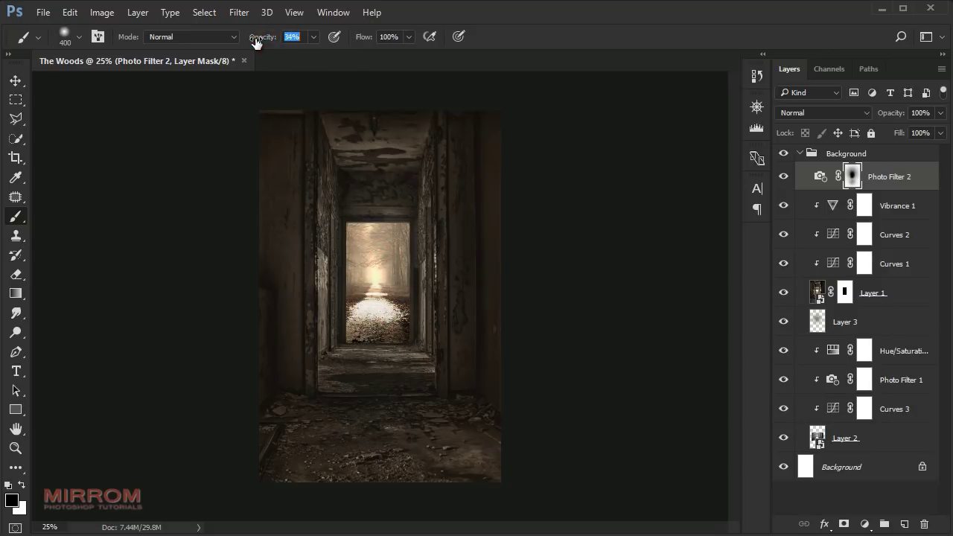
key(bracketright)
key(bracketright)
key(bracketright)
drag(315, 166, 450, 161)
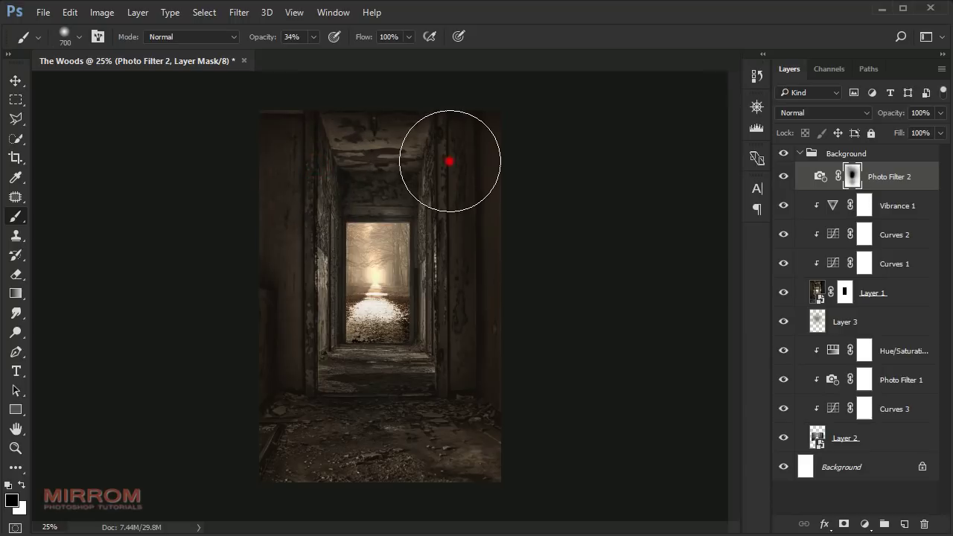
drag(444, 387, 320, 395)
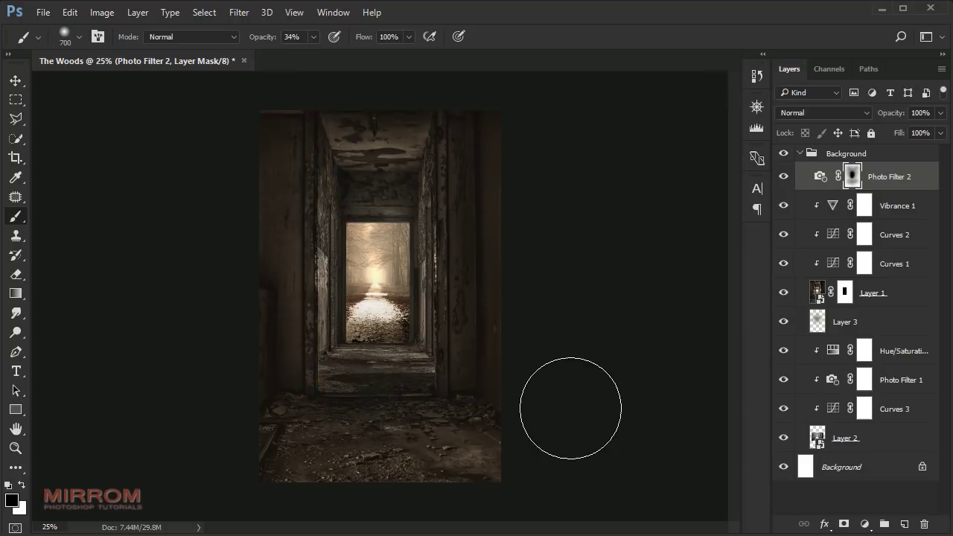
key(v)
click(785, 180)
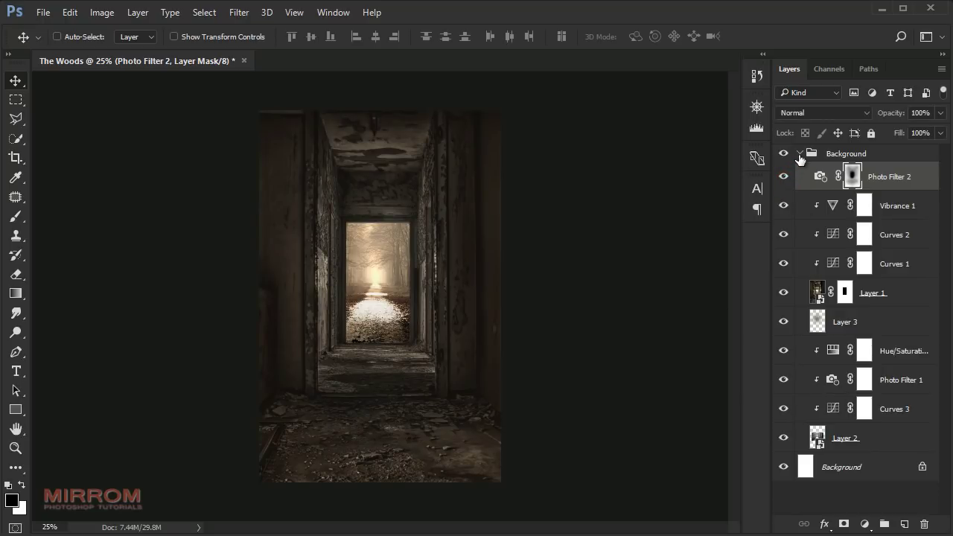
Collapse the Background group, then create a new group above it named 'Fog, Shadow'
click(799, 156)
click(783, 153)
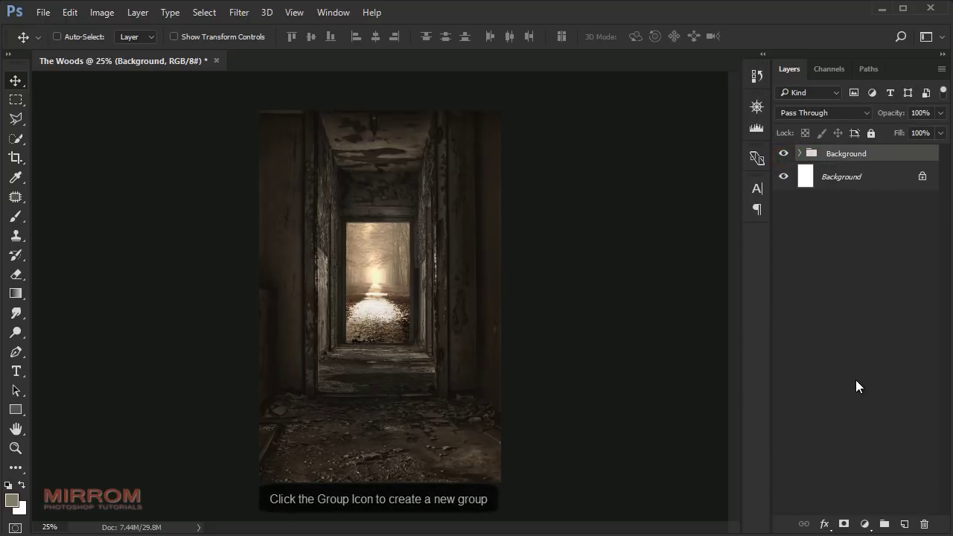
click(884, 524)
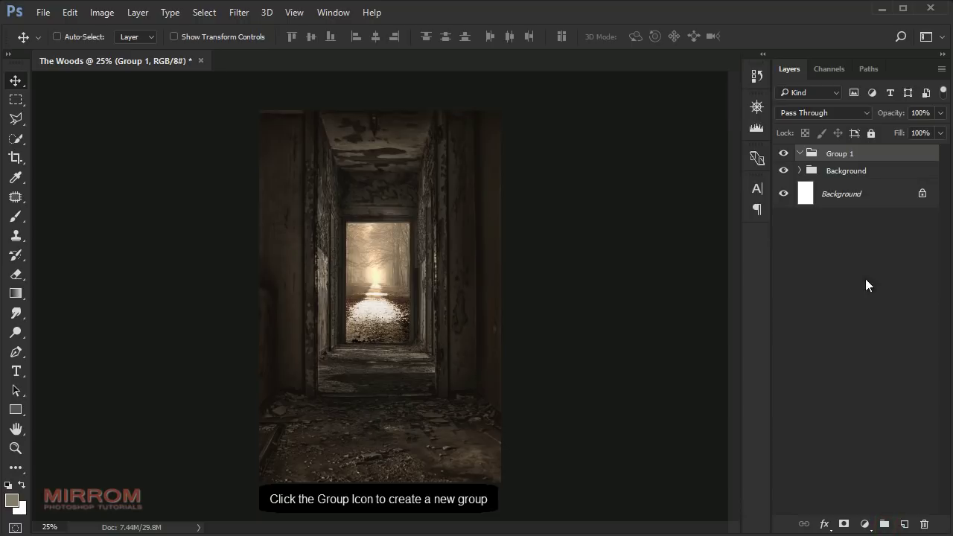
double_click(839, 155)
text(F)
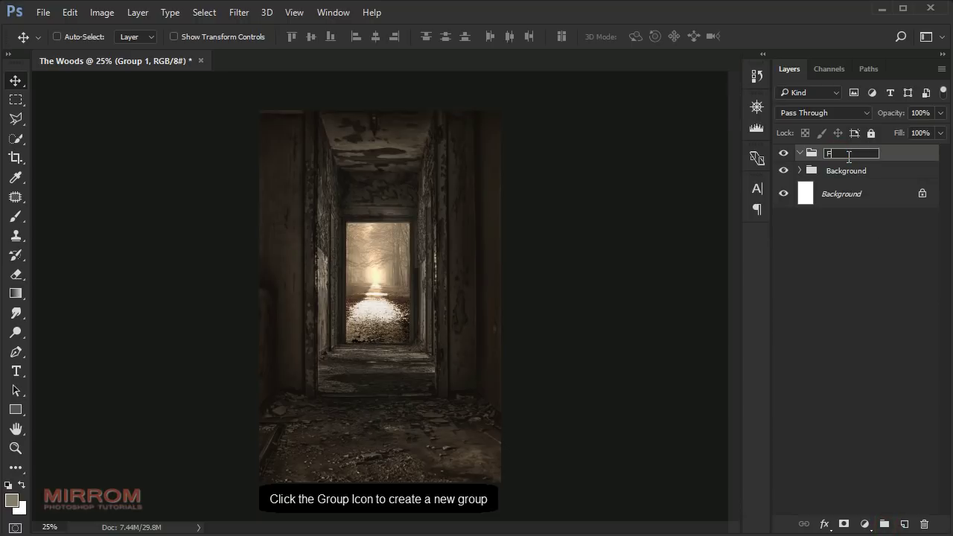
text(og, Shadow)
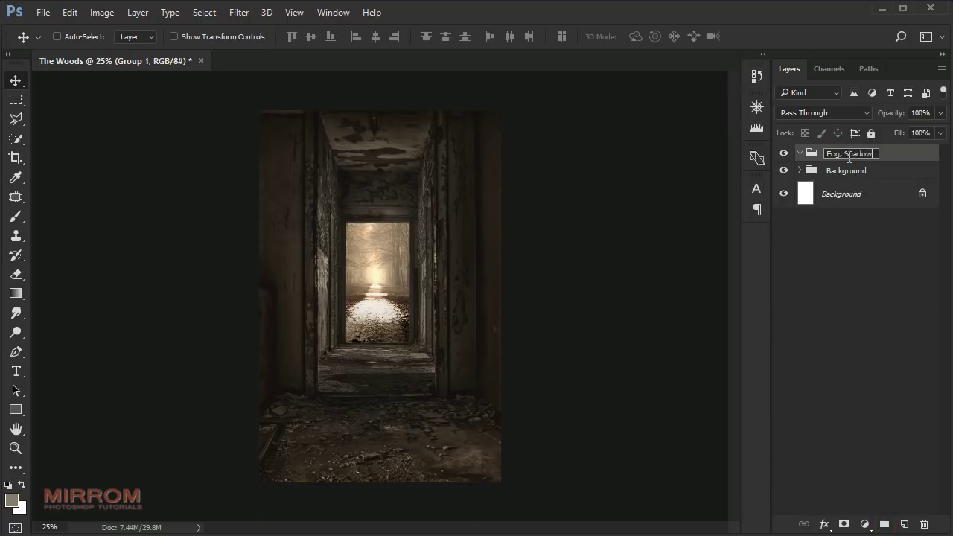
key(Return)
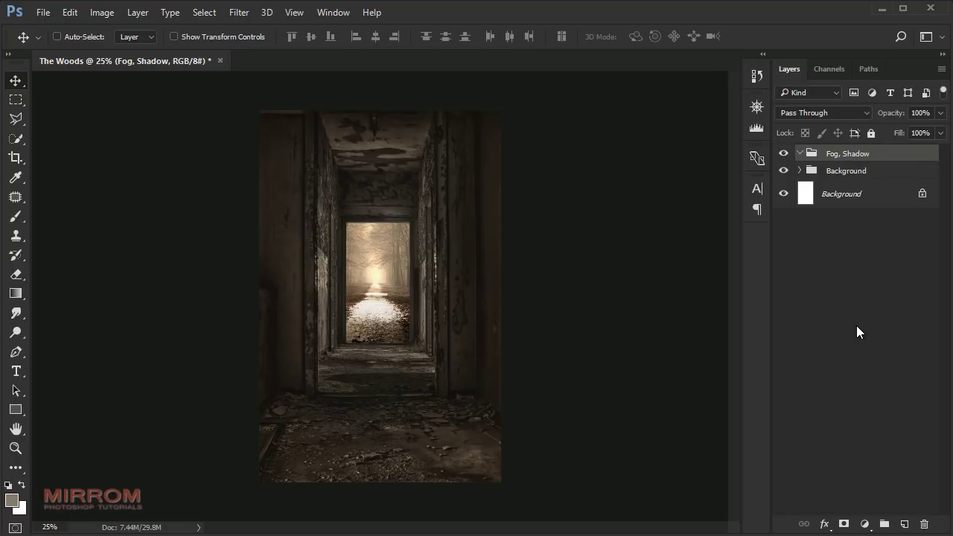
Add a new layer inside Fog, Shadow and set the foreground colour to 8f8479
click(904, 524)
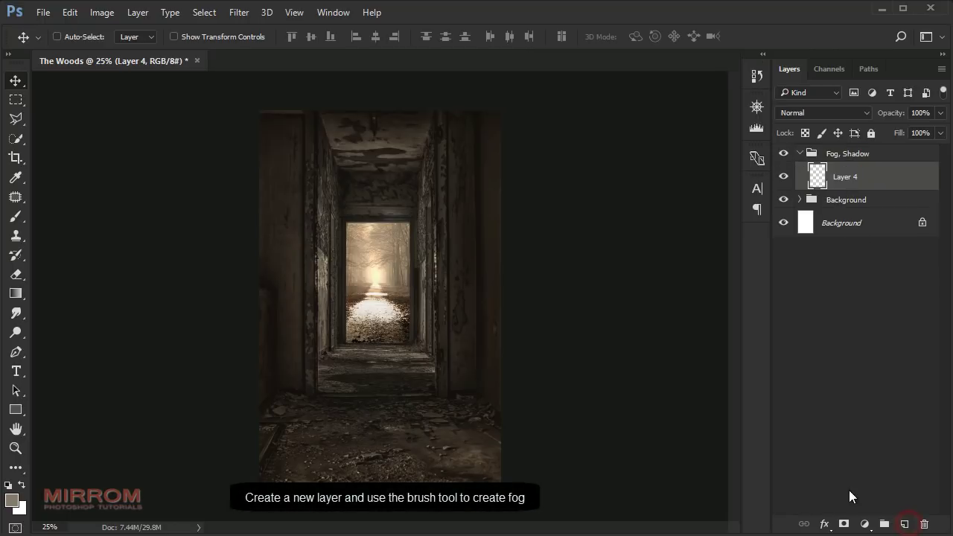
click(15, 505)
drag(466, 176, 470, 188)
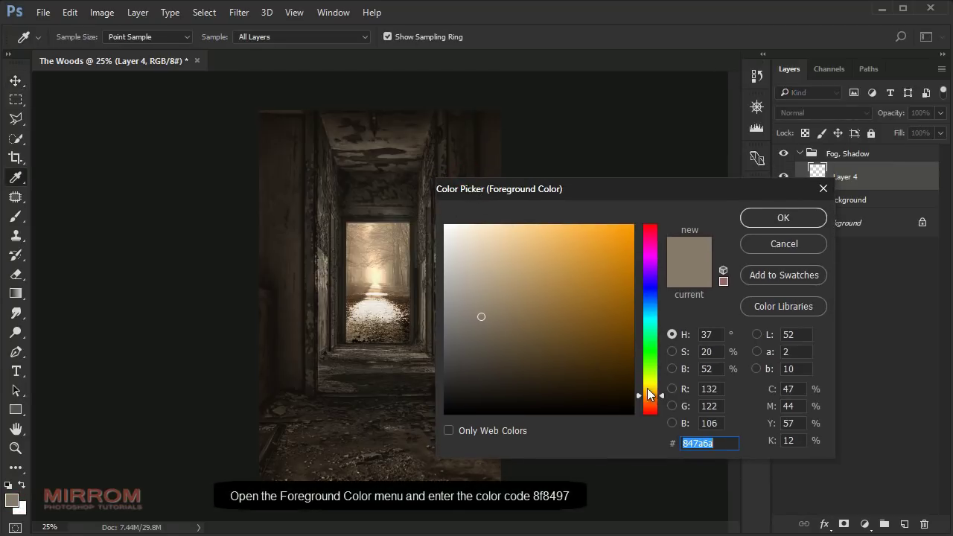
text(8)
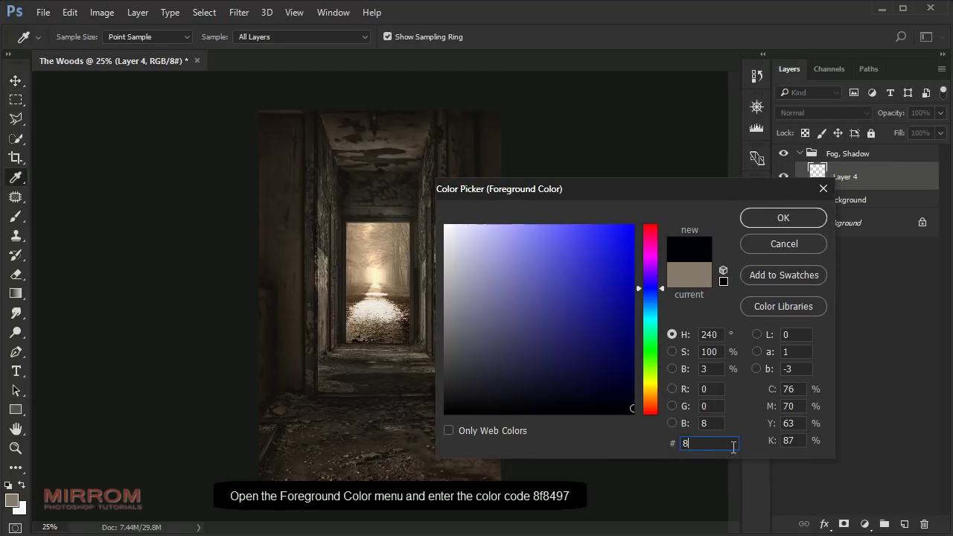
text(f8479)
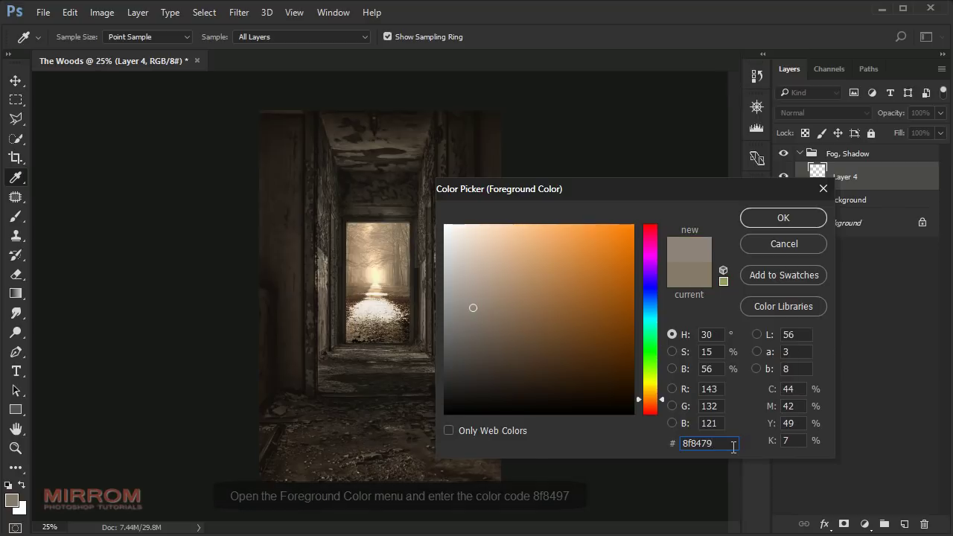
click(765, 222)
Paint soft fog across the corridor floor with a 1000 px brush at 23% opacity
key(v)
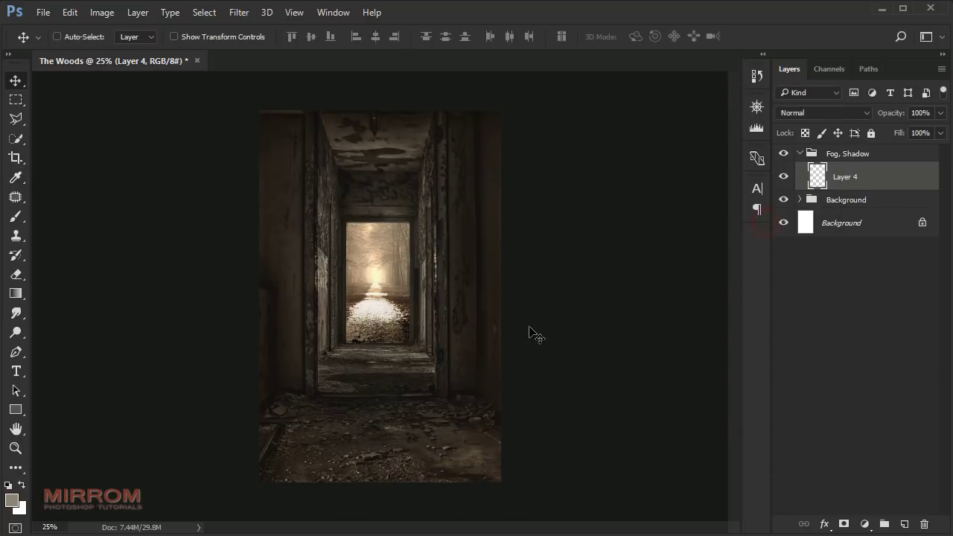
click(16, 216)
click(76, 221)
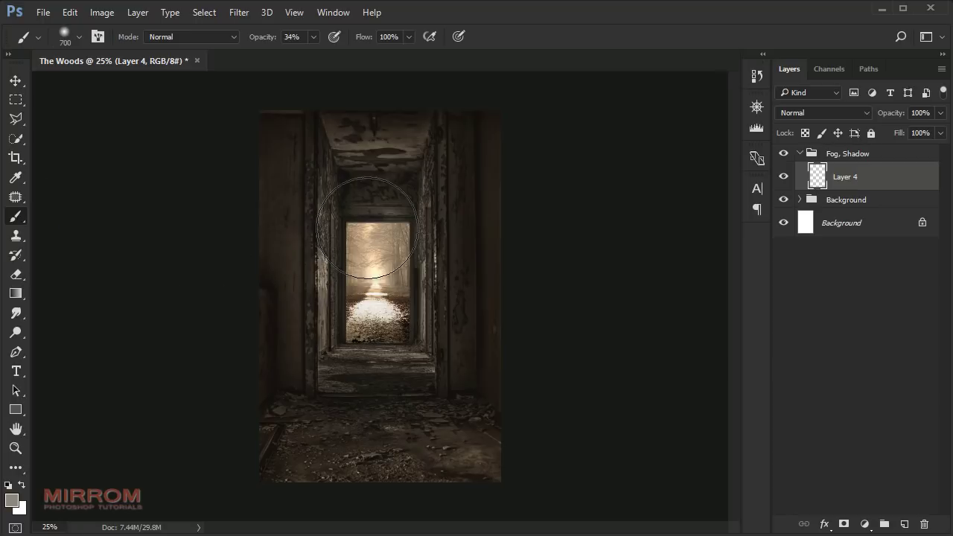
click(313, 36)
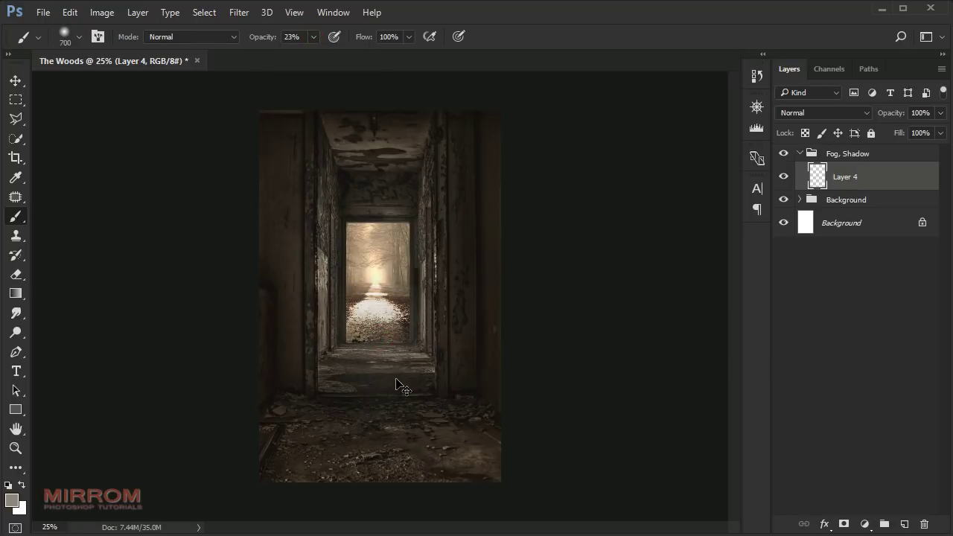
key(bracketright)
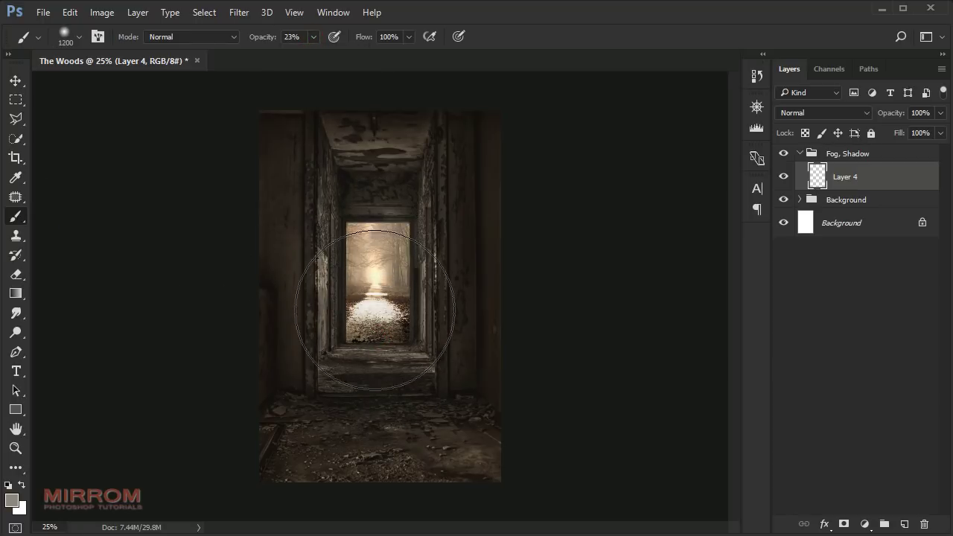
key(bracketright)
key(bracketright)
key(bracketright)
key(bracketleft)
drag(382, 357, 382, 393)
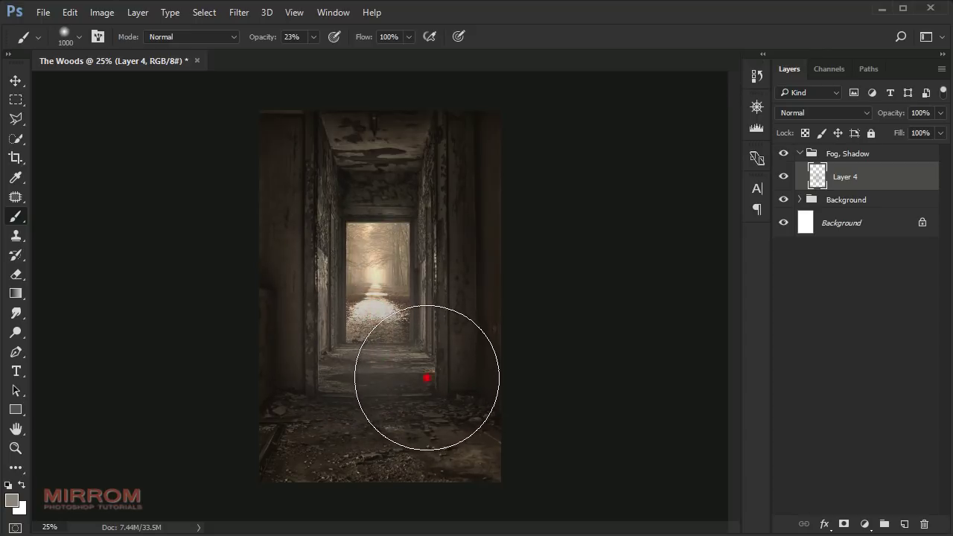
click(430, 381)
mouse_move(430, 394)
mouse_down()
mouse_move(363, 401)
mouse_move(491, 404)
mouse_up()
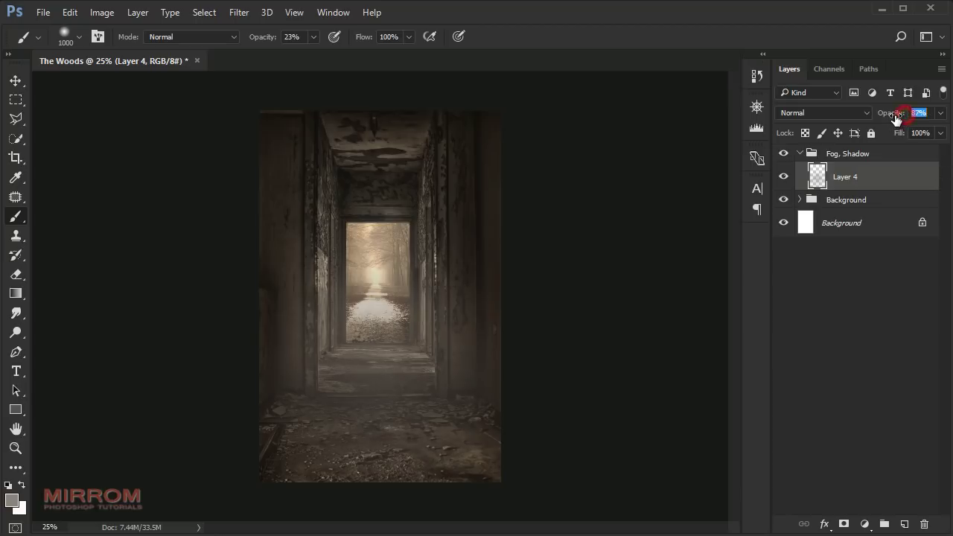
Lower the fog layer to 77% opacity and add more fog on the doorway floor
drag(901, 116, 887, 120)
key(bracketleft)
key(bracketleft)
key(bracketleft)
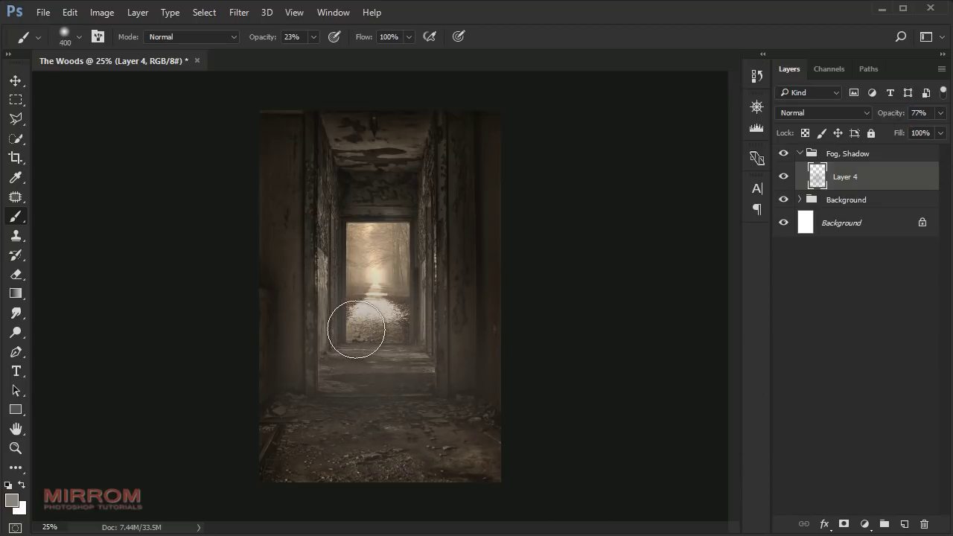
drag(350, 328, 406, 328)
key(bracketleft)
click(425, 379)
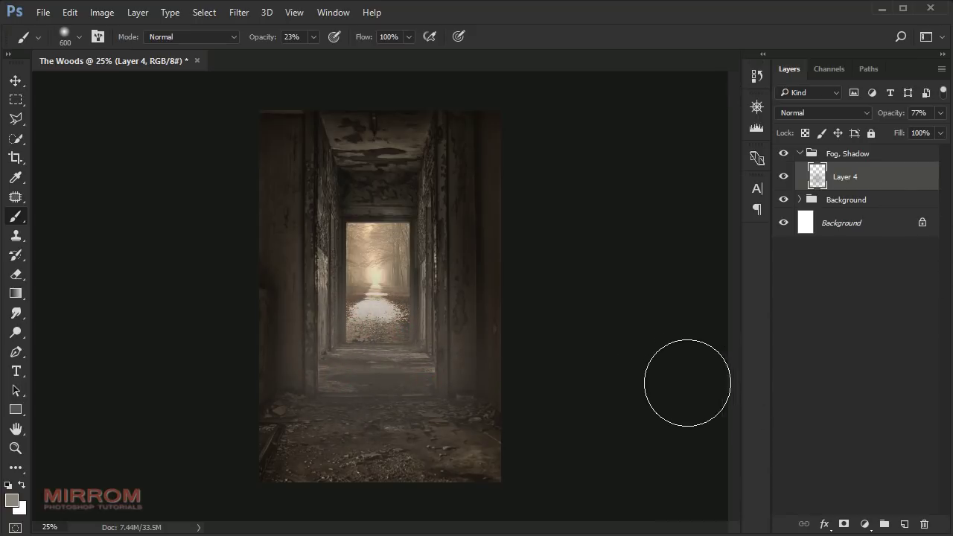
On a new layer, stamp fog brush 1205 at 100% opacity across the lower corridor
key(v)
click(904, 524)
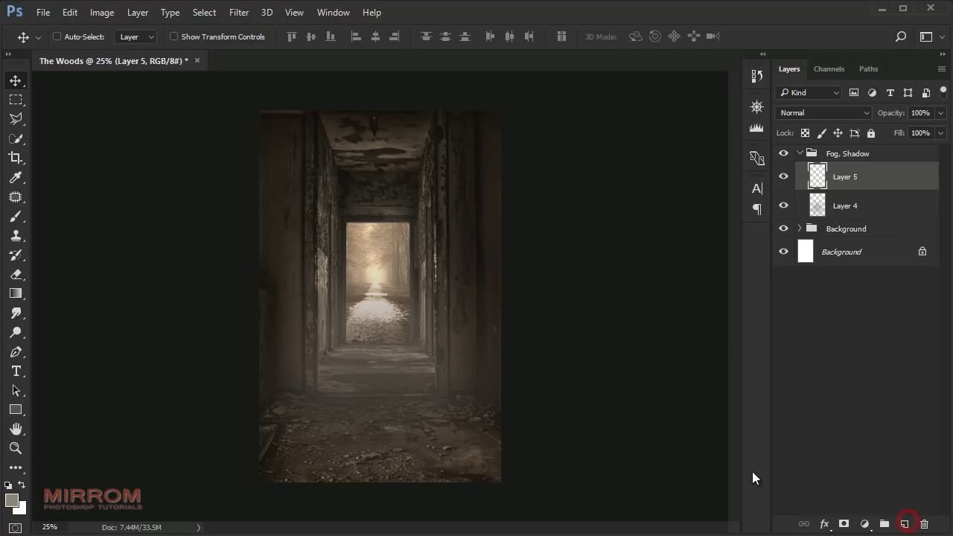
key(b)
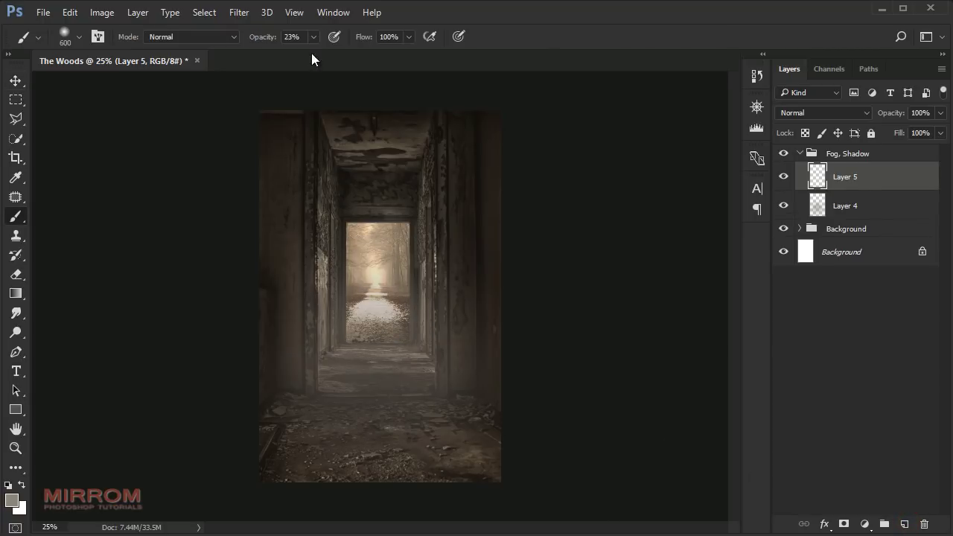
click(313, 37)
right_click(397, 267)
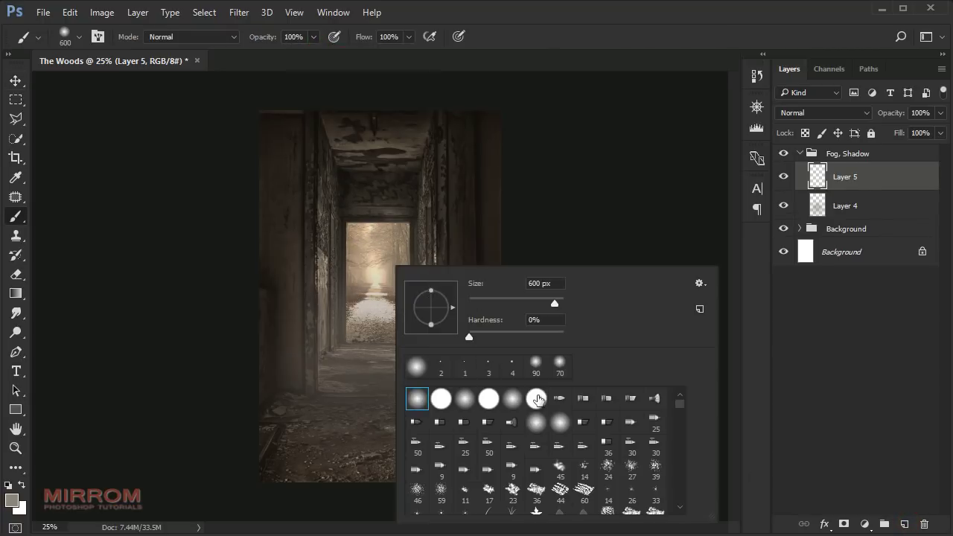
drag(685, 413, 687, 439)
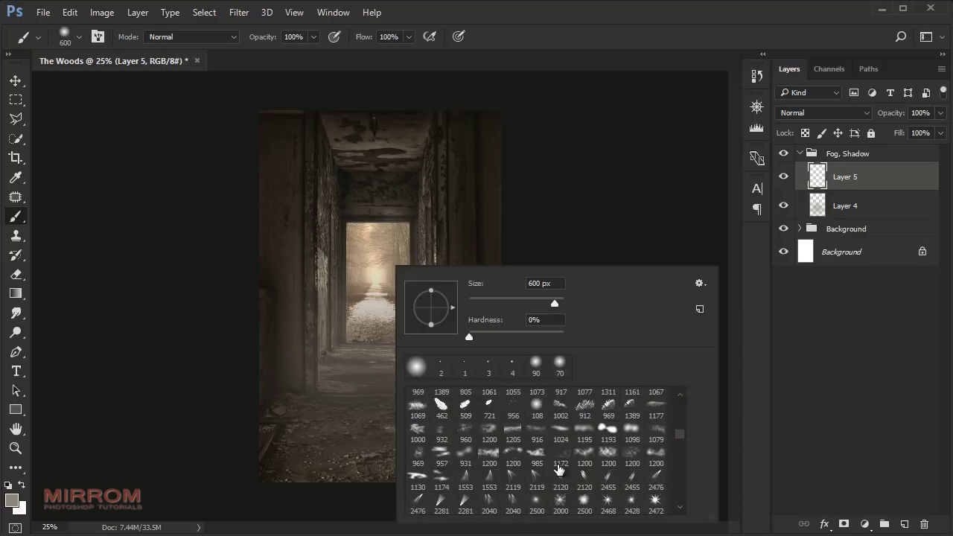
click(485, 432)
click(378, 358)
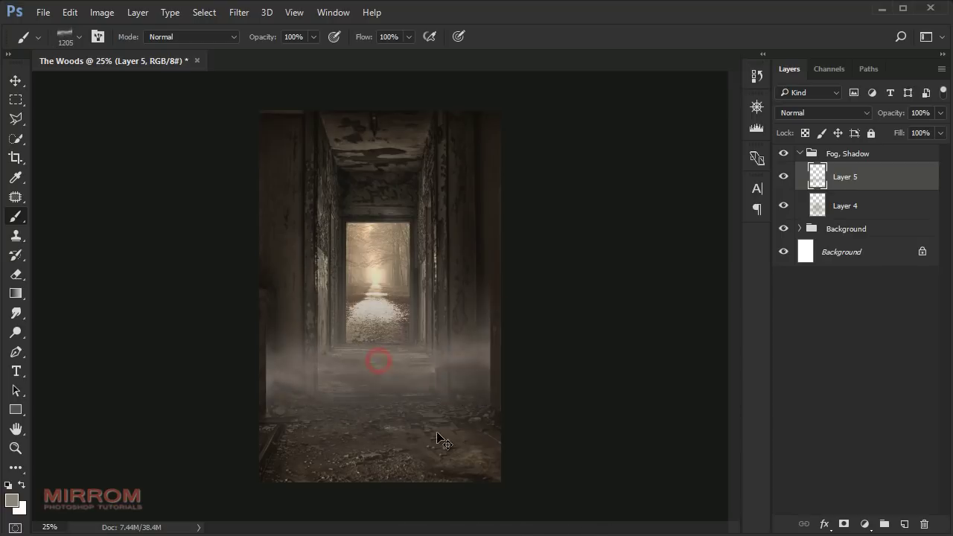
click(379, 368)
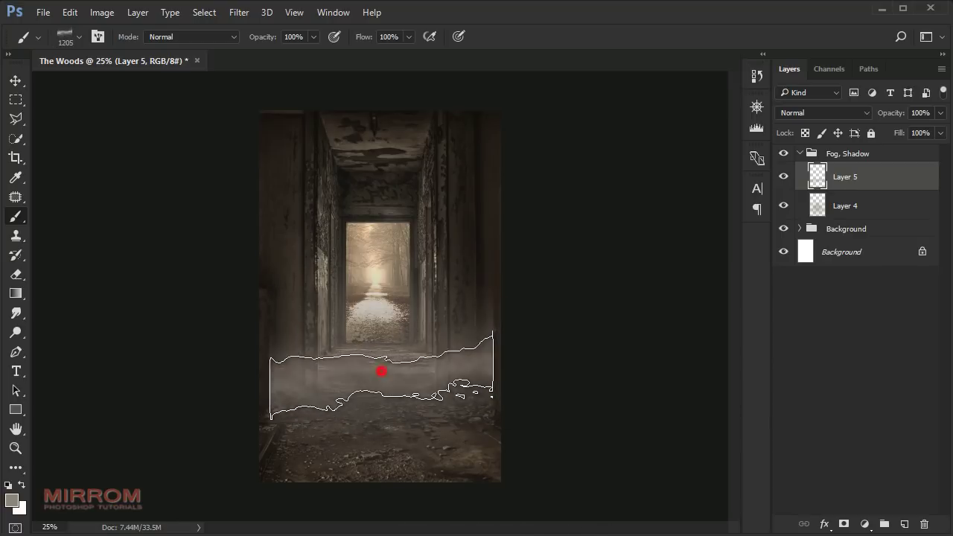
Free-transform the fog taller and wider so it covers the walls down to the image bottom
key(v)
key(ctrl+t)
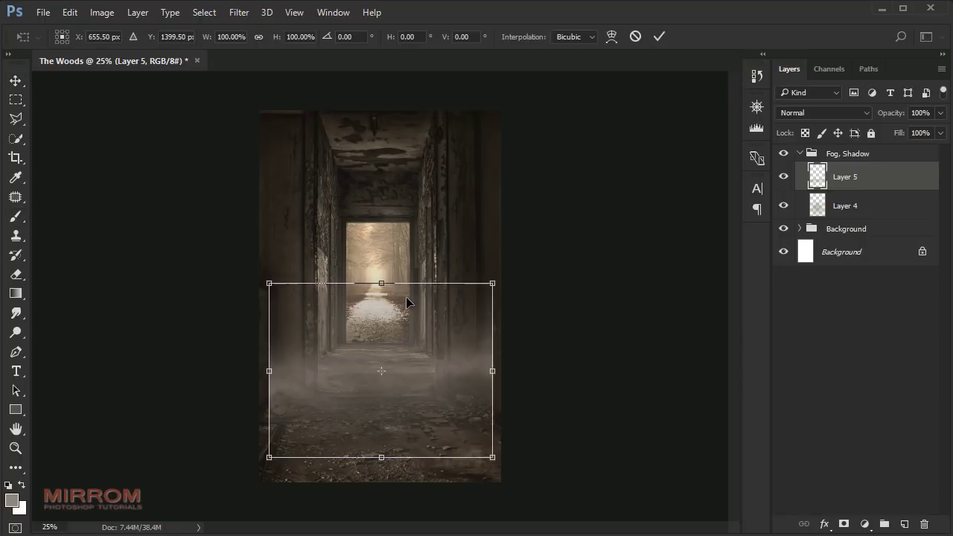
drag(381, 283, 393, 215)
drag(380, 456, 381, 468)
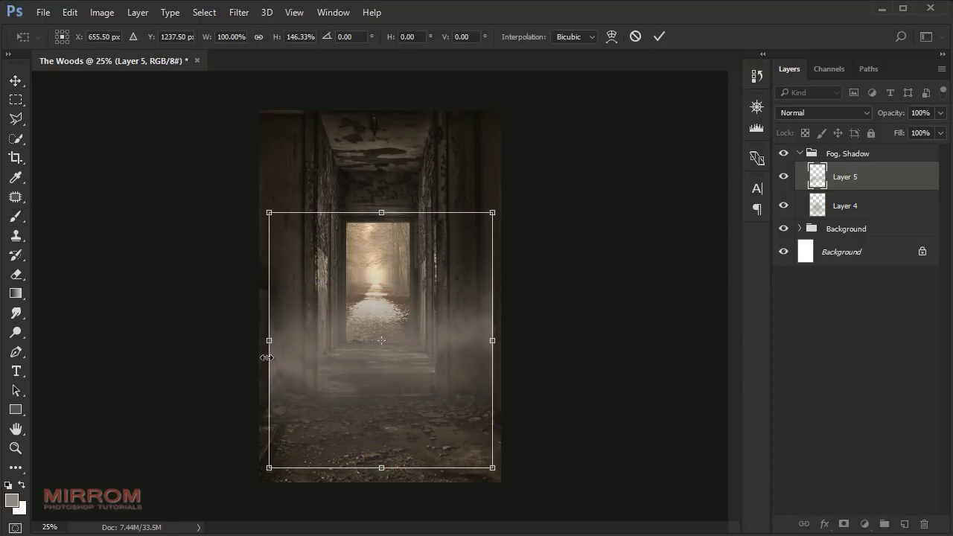
drag(269, 339, 250, 340)
drag(485, 340, 512, 342)
drag(381, 213, 382, 202)
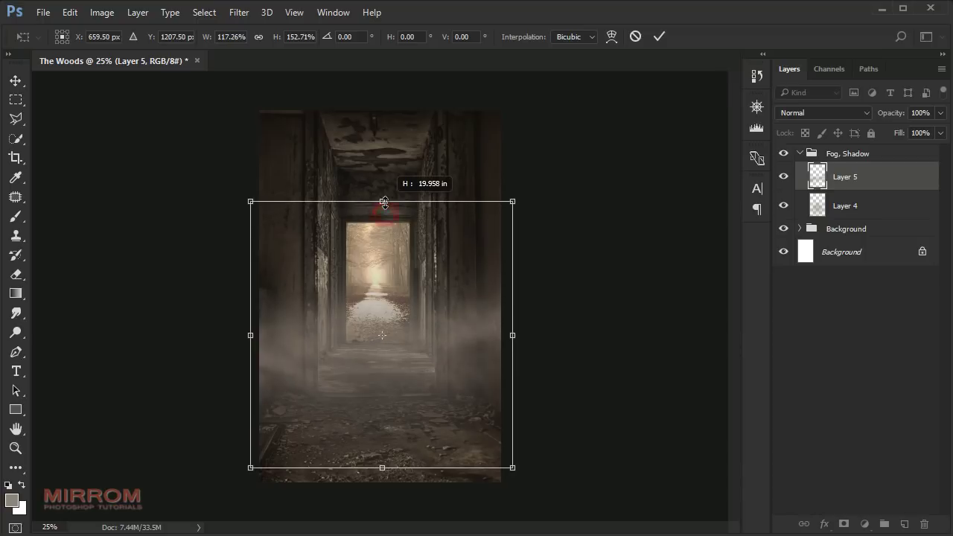
drag(381, 467, 381, 482)
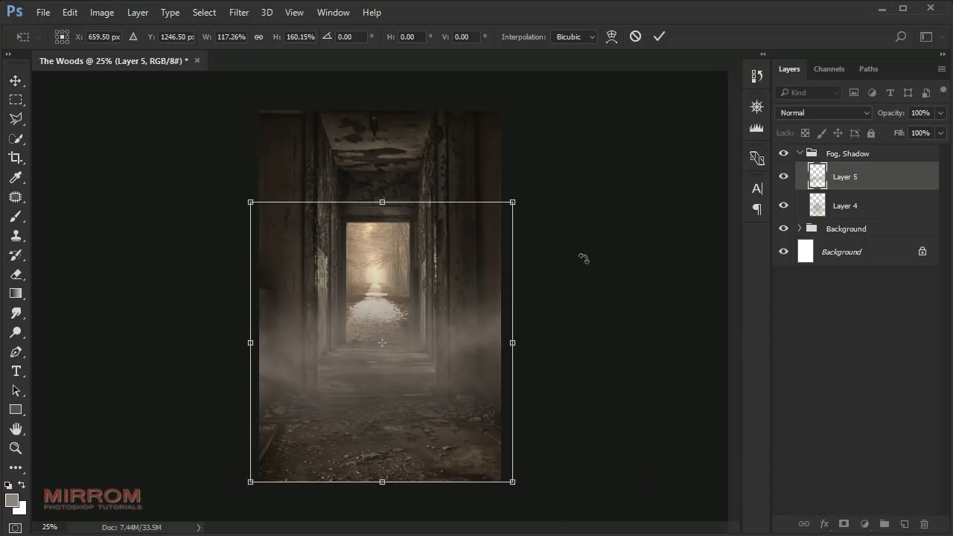
click(659, 36)
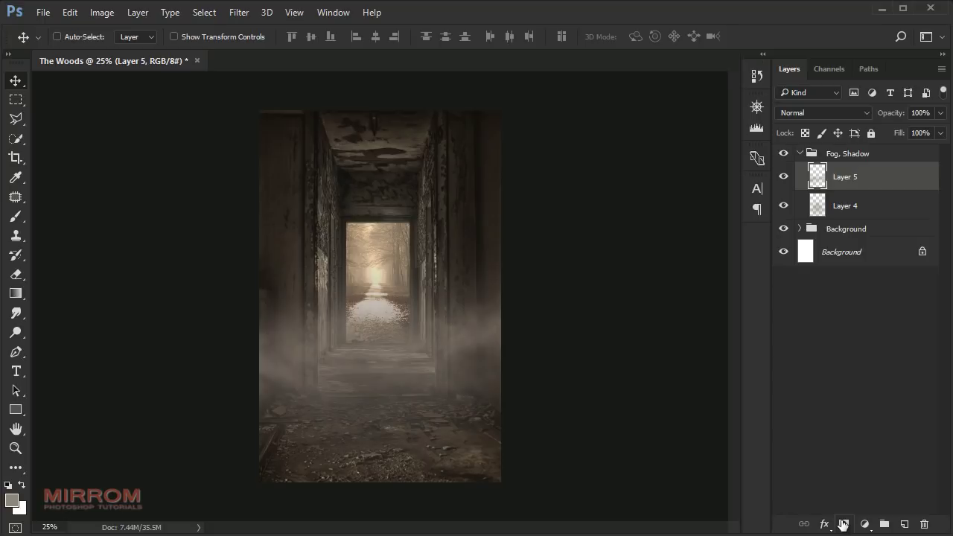
Fade the fog layer to 40% opacity and add a new empty layer
click(940, 112)
drag(942, 131, 892, 131)
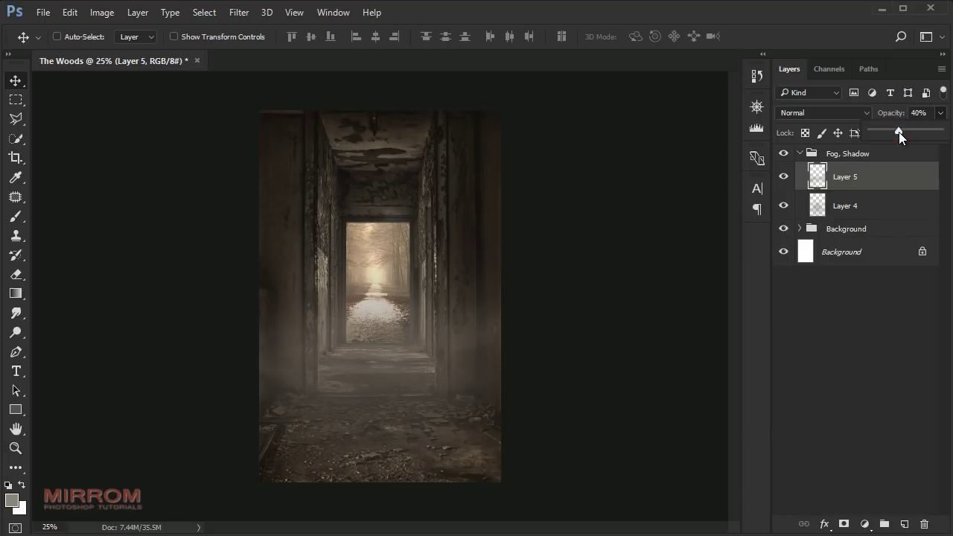
click(886, 178)
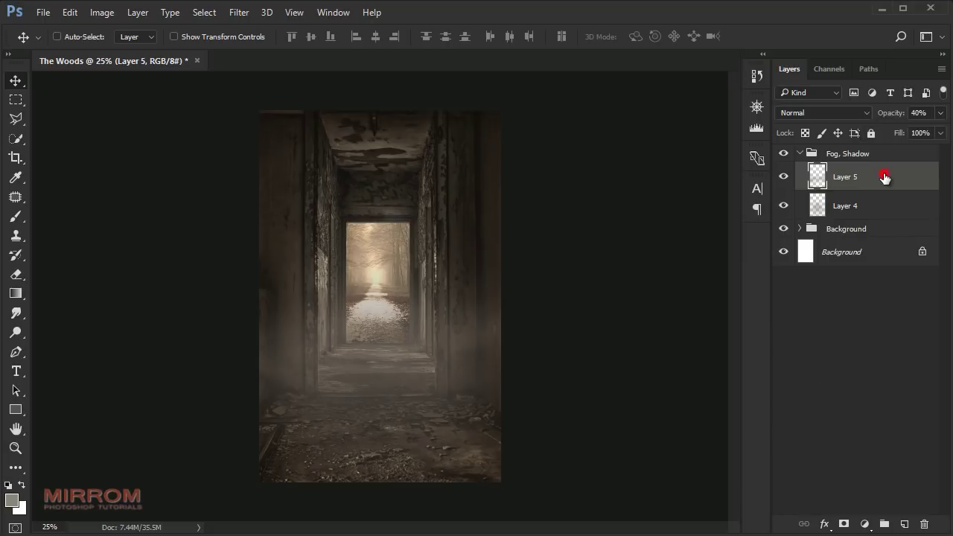
click(904, 524)
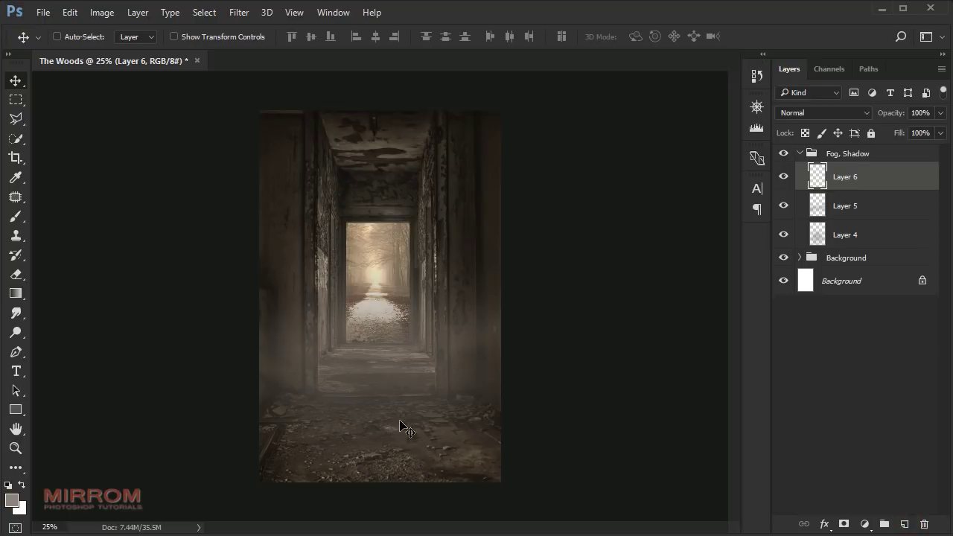
Set the foreground colour to dark brown 44403c and Layer 6's blend mode to Soft Light
click(12, 499)
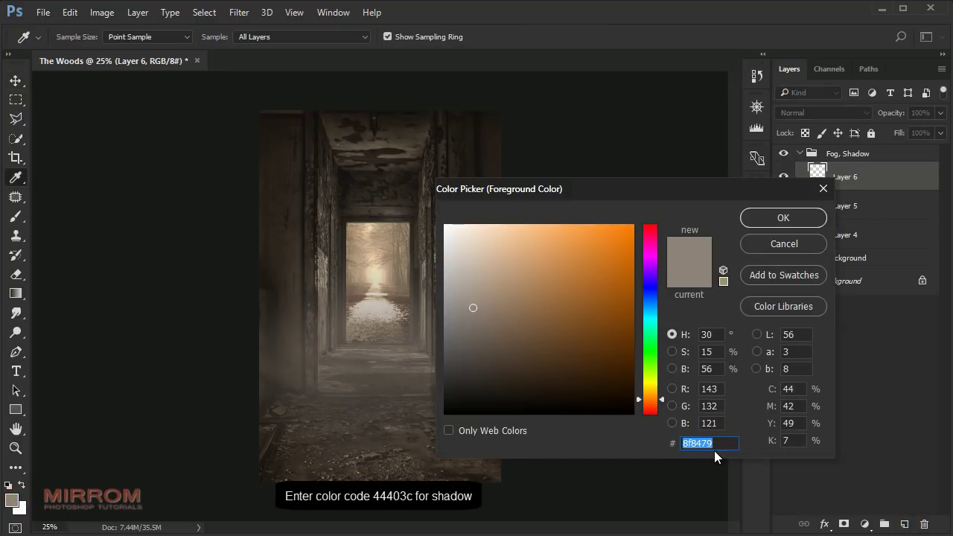
text(4440)
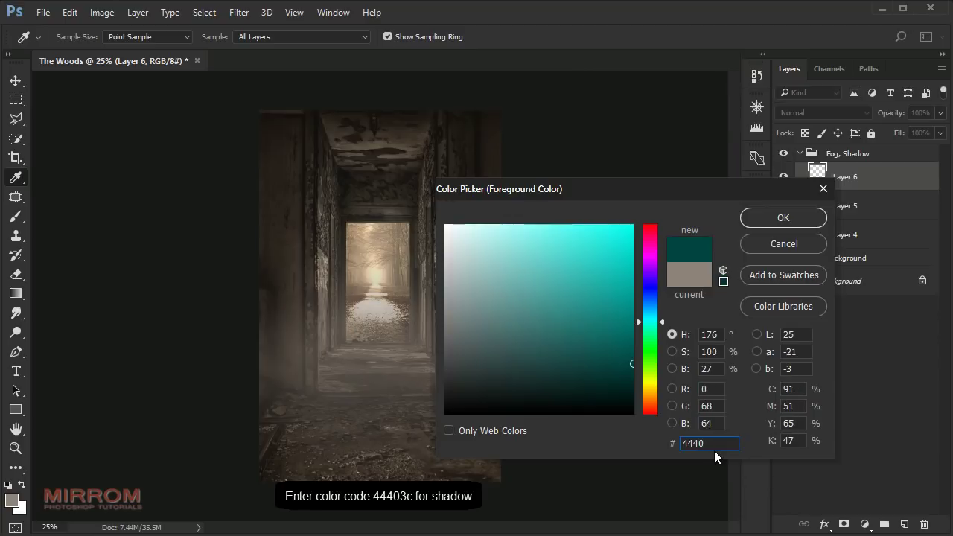
text(3c)
click(783, 218)
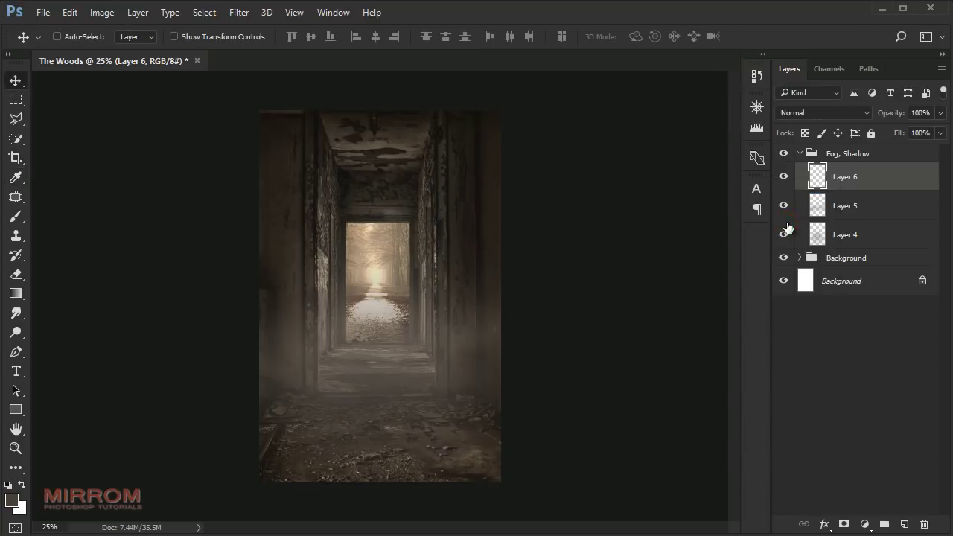
click(831, 114)
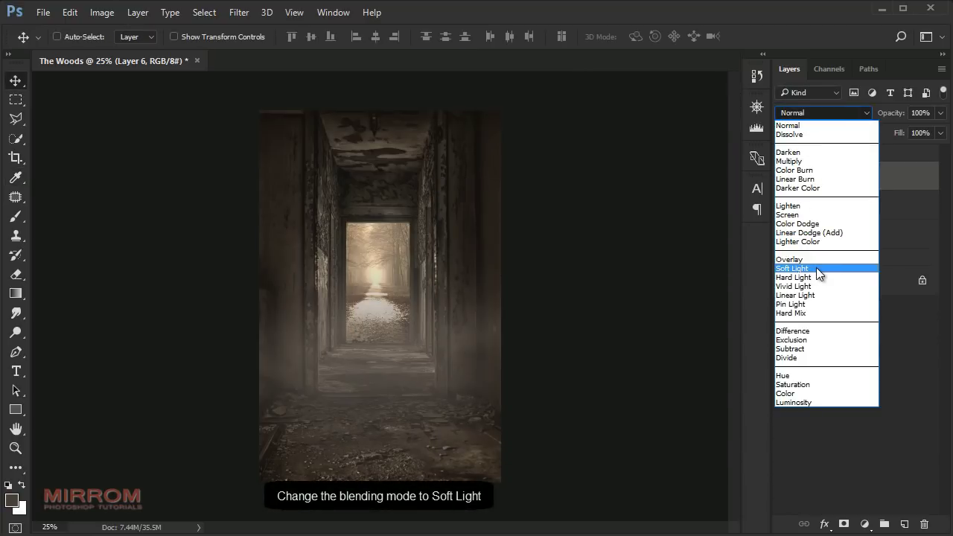
click(816, 268)
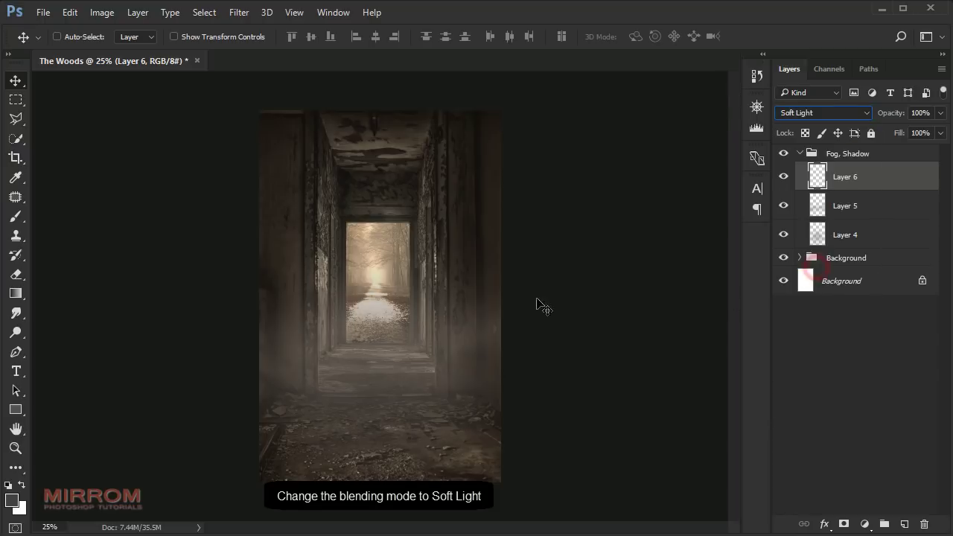
Choose a soft round brush and enlarge it to about 800 px
click(16, 217)
click(57, 221)
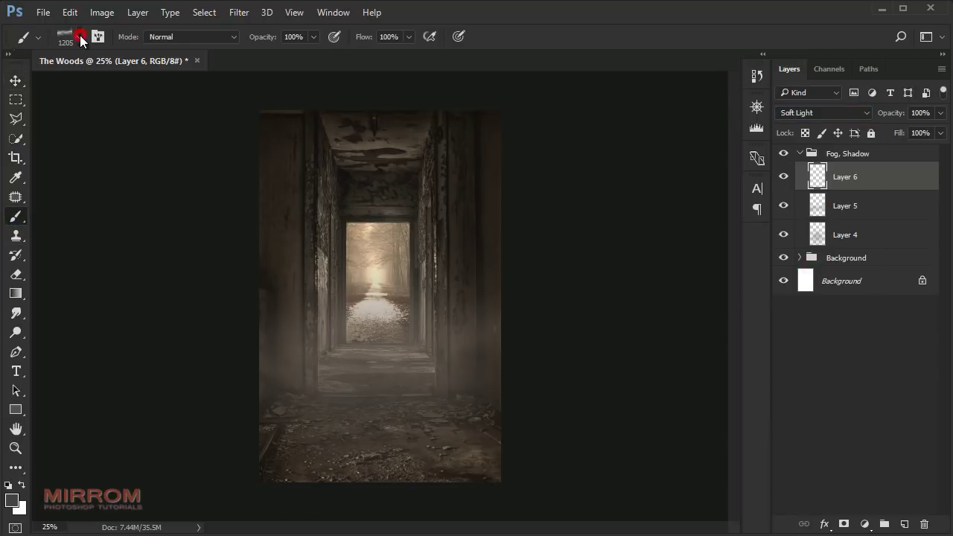
click(79, 37)
click(56, 149)
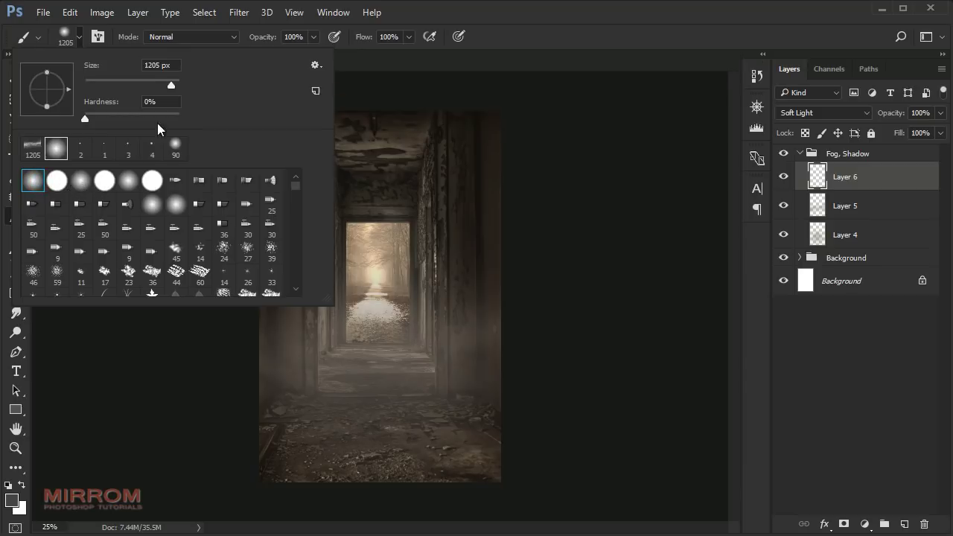
drag(171, 84, 147, 83)
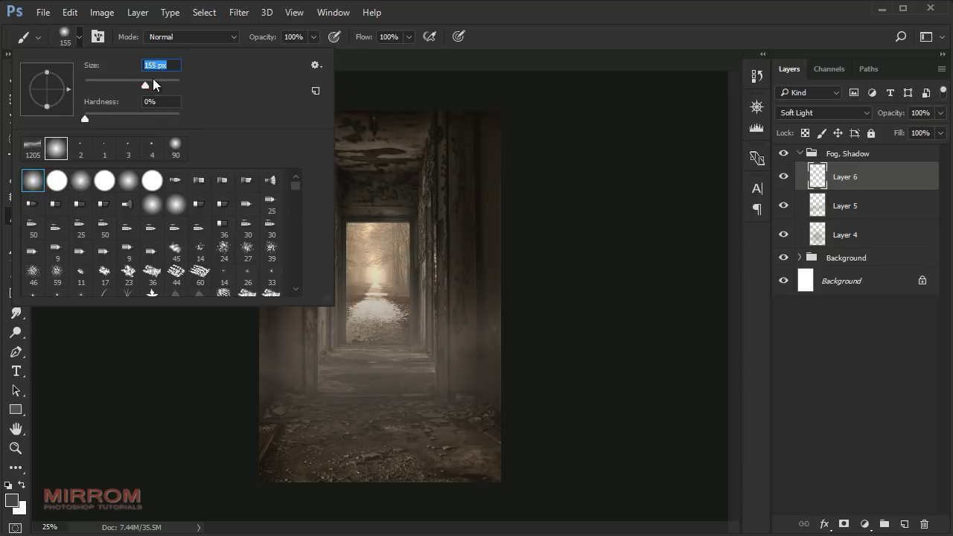
click(152, 84)
click(542, 316)
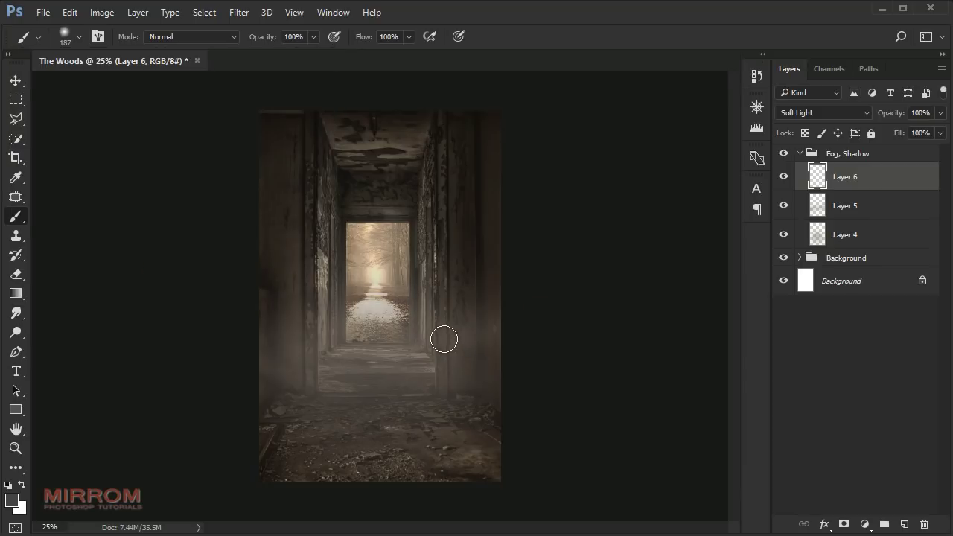
key(bracketright)
key(bracketright)
key(bracketright)
Paint soft dark strokes at 65% brush opacity along the image bottom and edges
drag(476, 450, 284, 454)
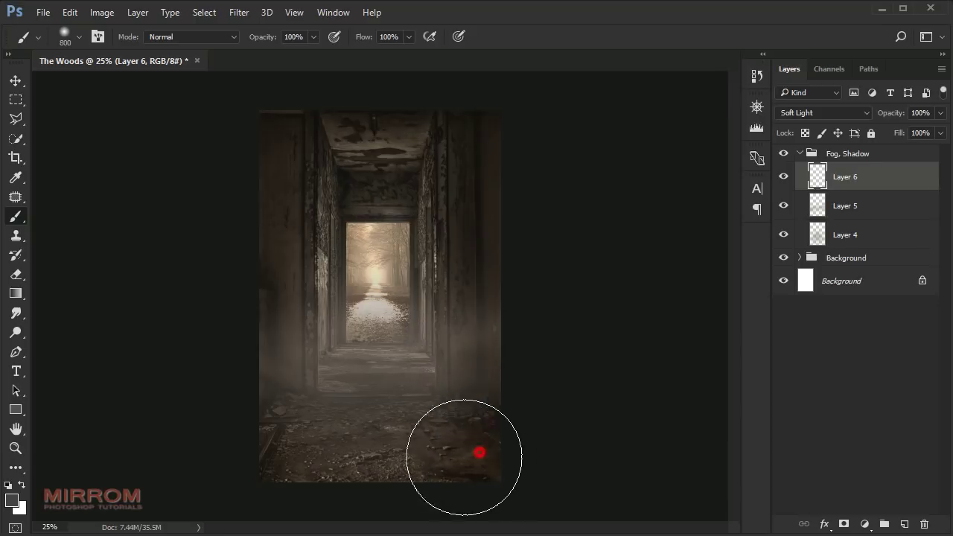
key(ctrl+z)
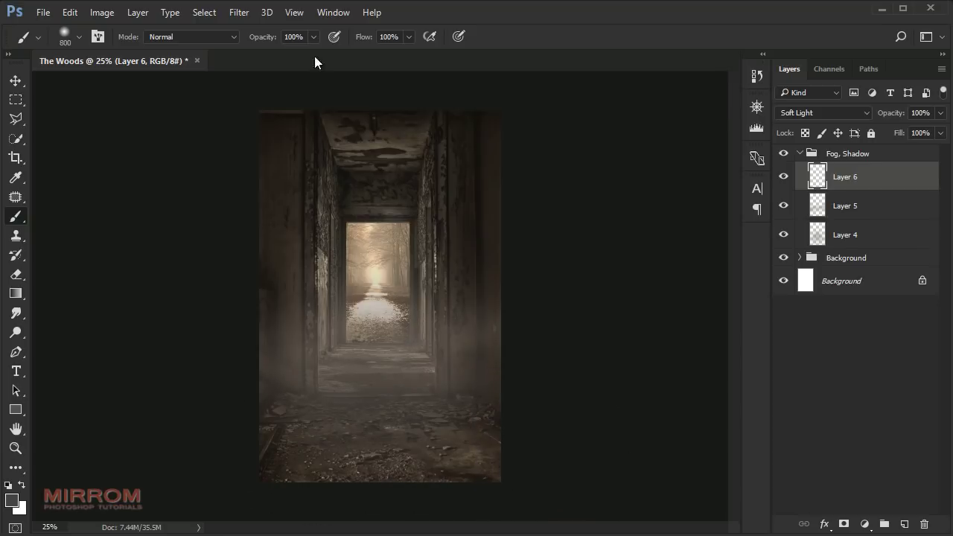
click(312, 36)
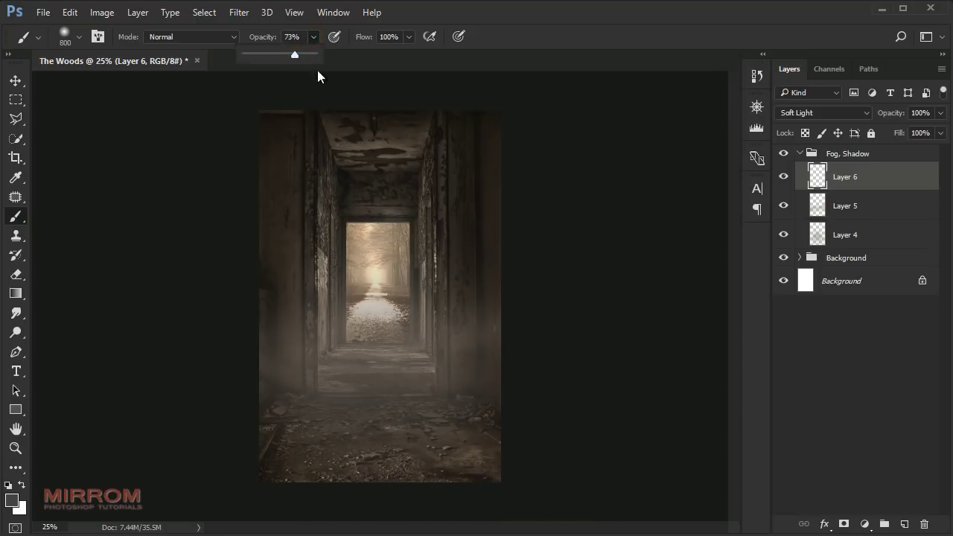
drag(511, 400, 246, 443)
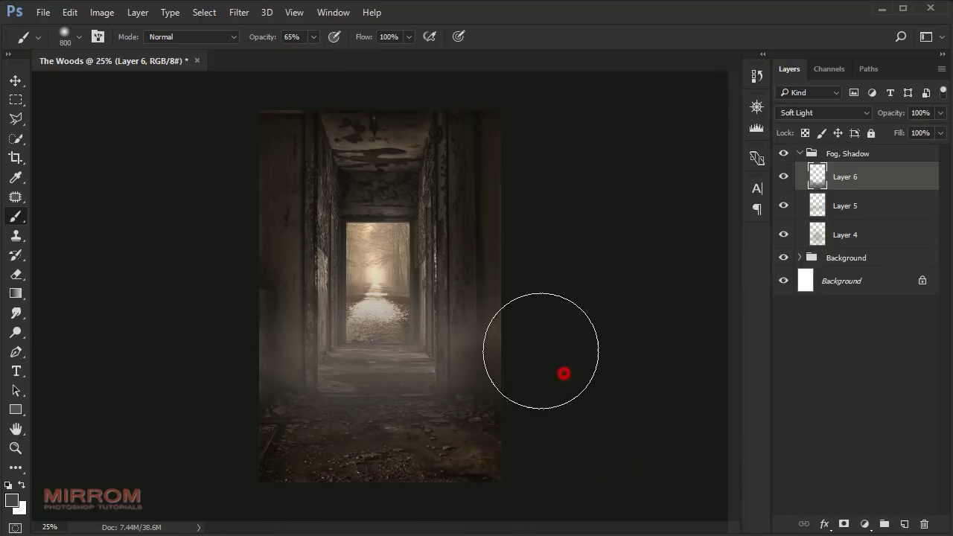
drag(246, 443, 563, 374)
click(238, 393)
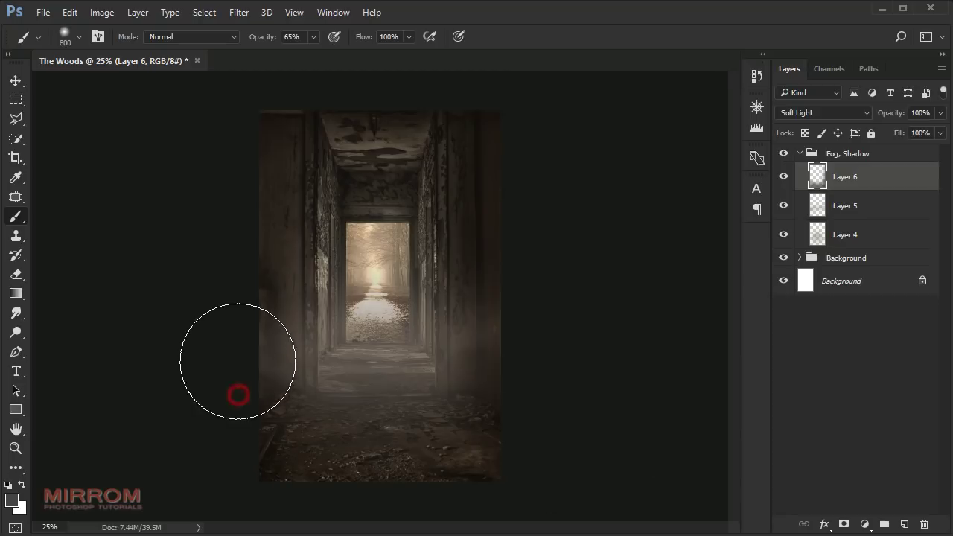
click(218, 168)
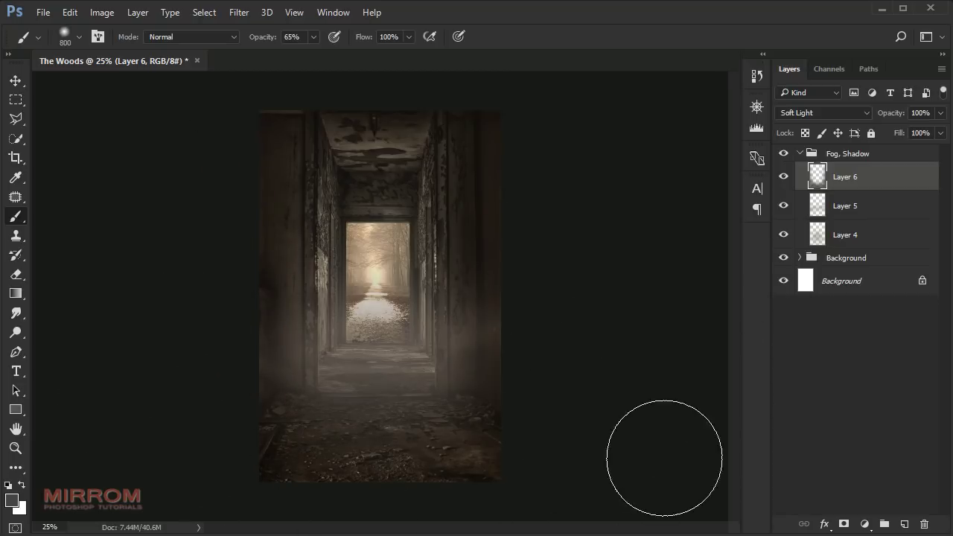
click(565, 470)
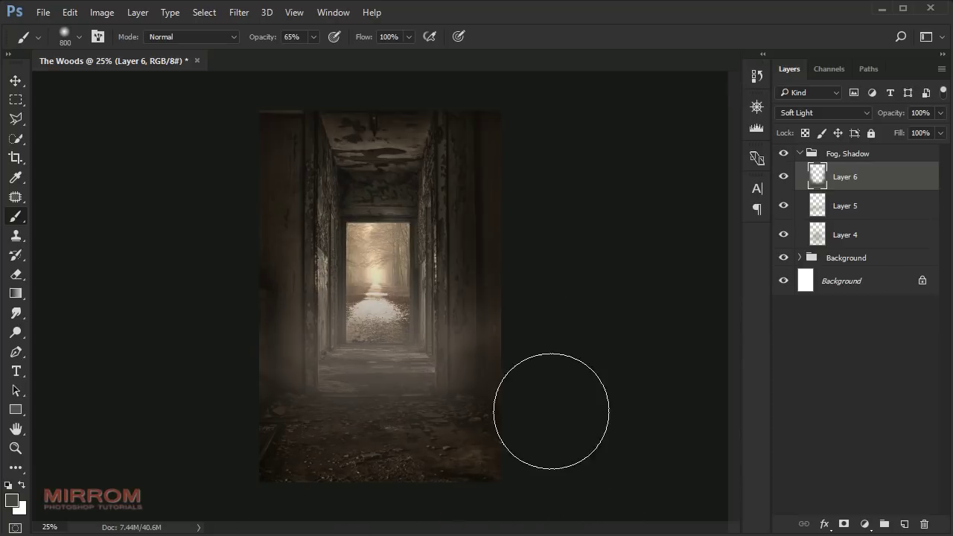
click(277, 481)
click(784, 177)
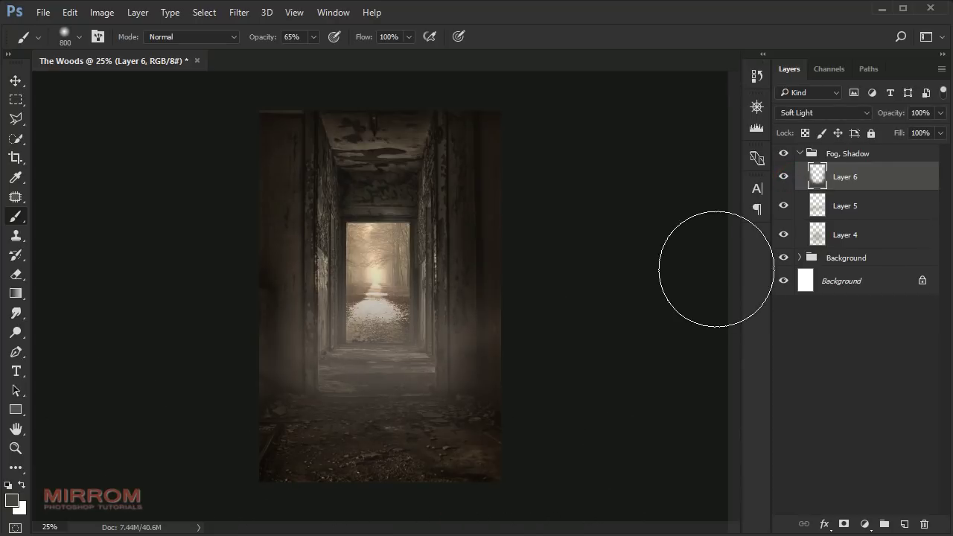
key(v)
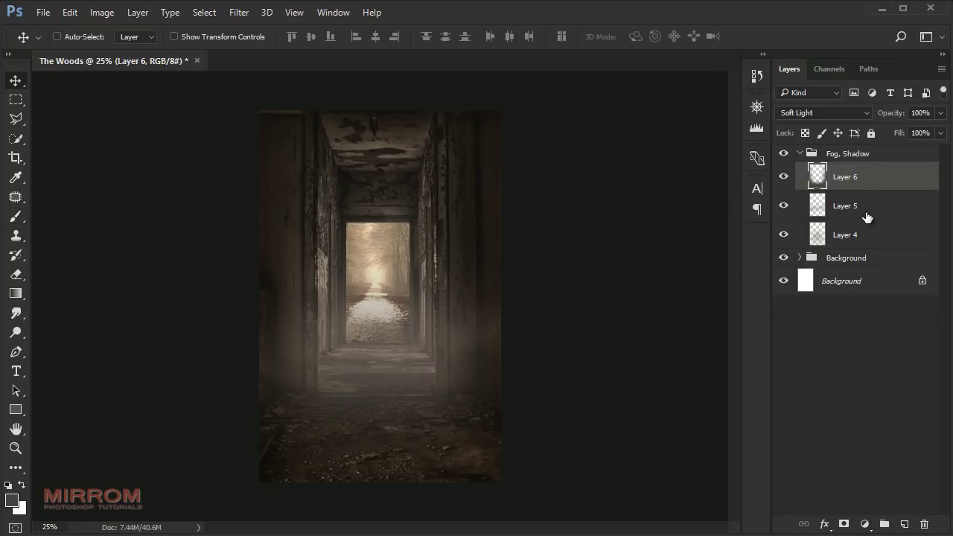
Collapse the Fog, Shadow group and create a new layer group named Model
click(783, 154)
click(783, 153)
click(811, 153)
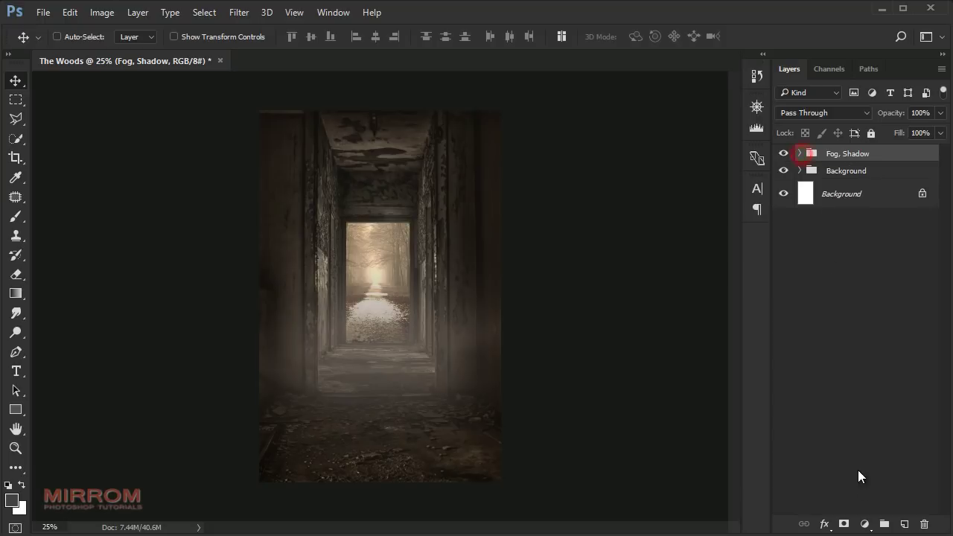
click(883, 525)
double_click(840, 154)
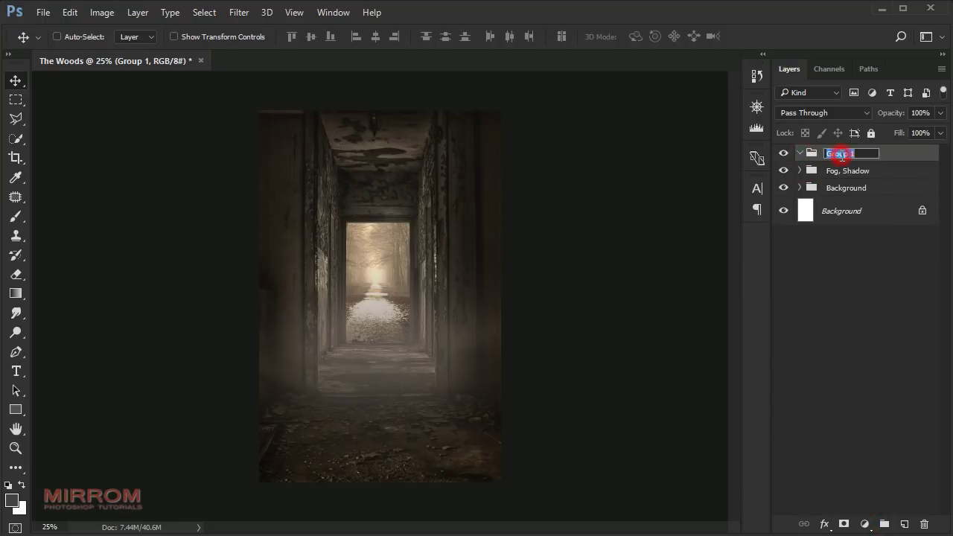
text(Model)
key(Return)
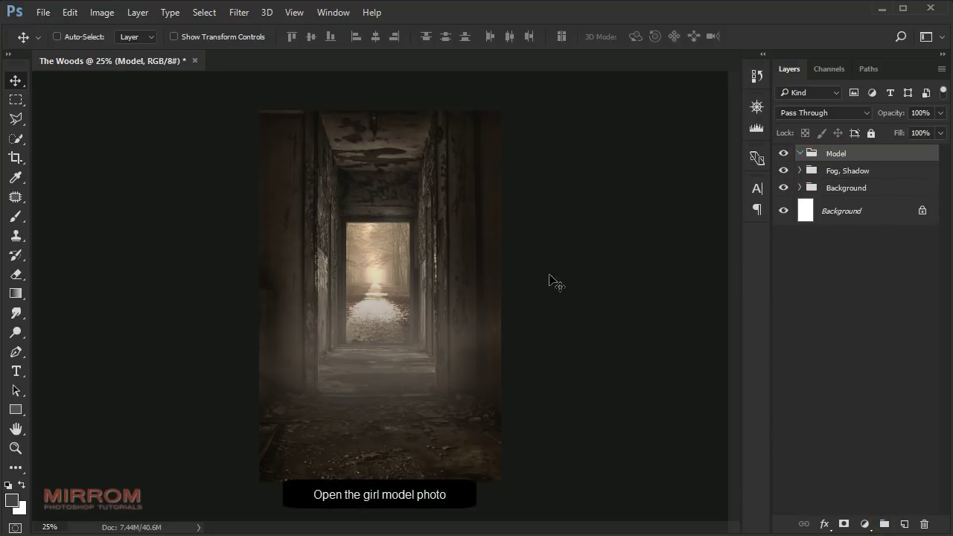
Bring the girl photo into The Woods and place her on the corridor floor
click(48, 15)
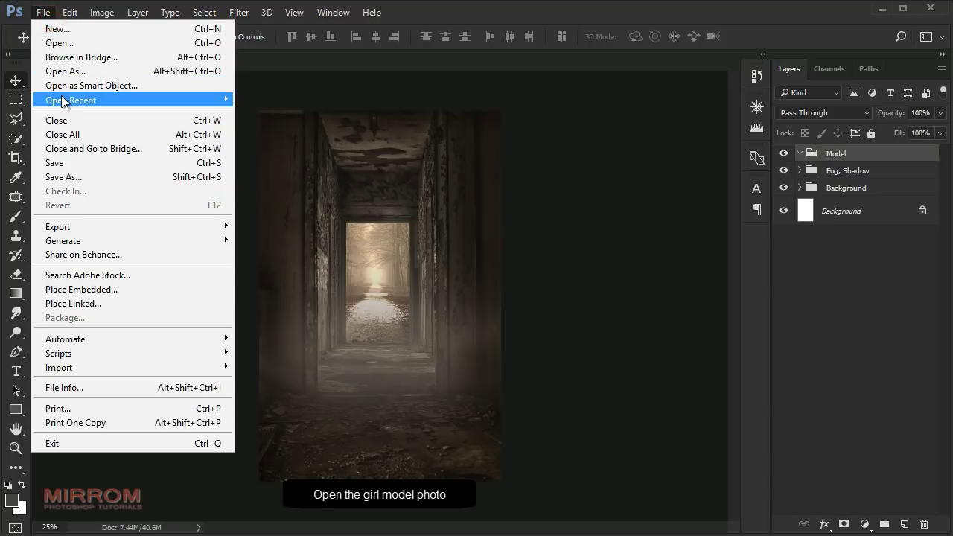
click(69, 43)
mouse_move(376, 215)
mouse_down()
mouse_move(172, 74)
mouse_move(365, 160)
mouse_up()
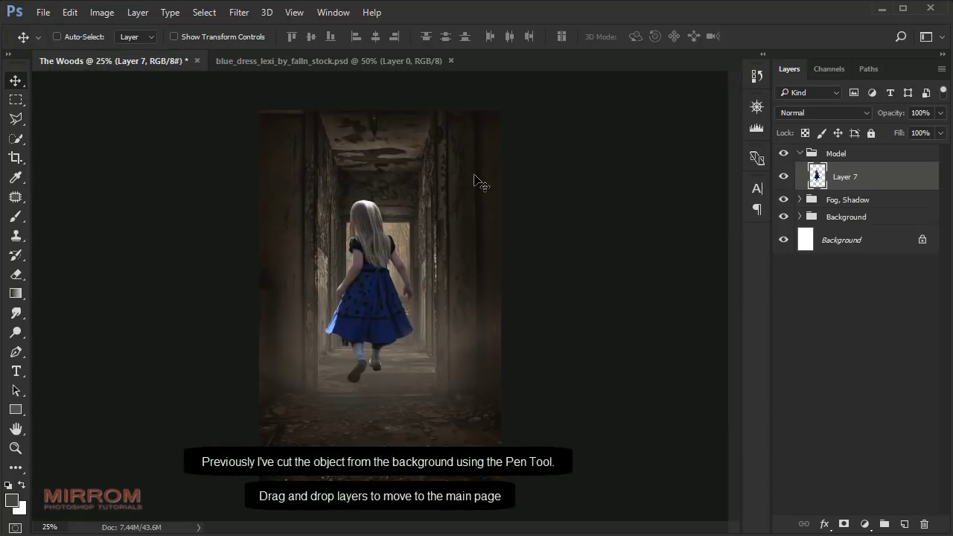
click(451, 61)
drag(374, 266, 384, 335)
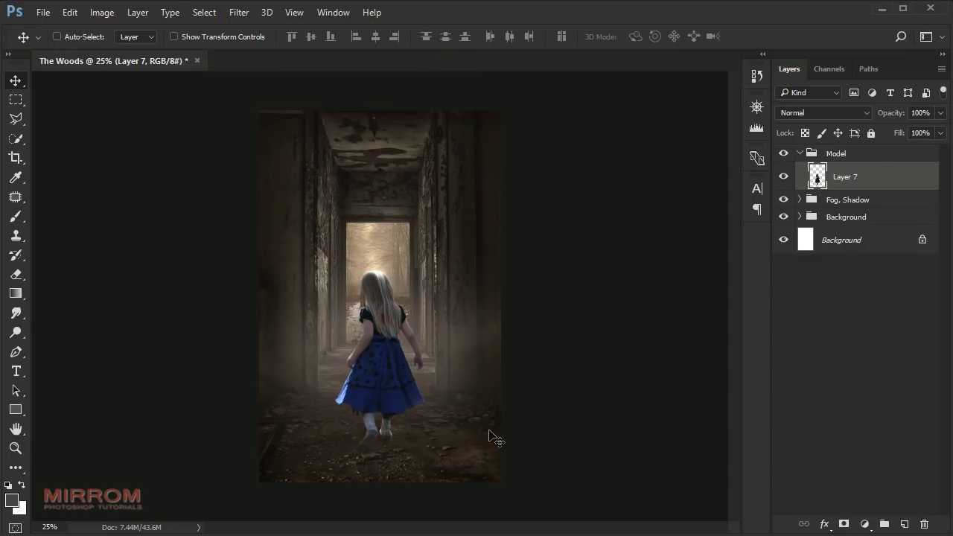
click(241, 13)
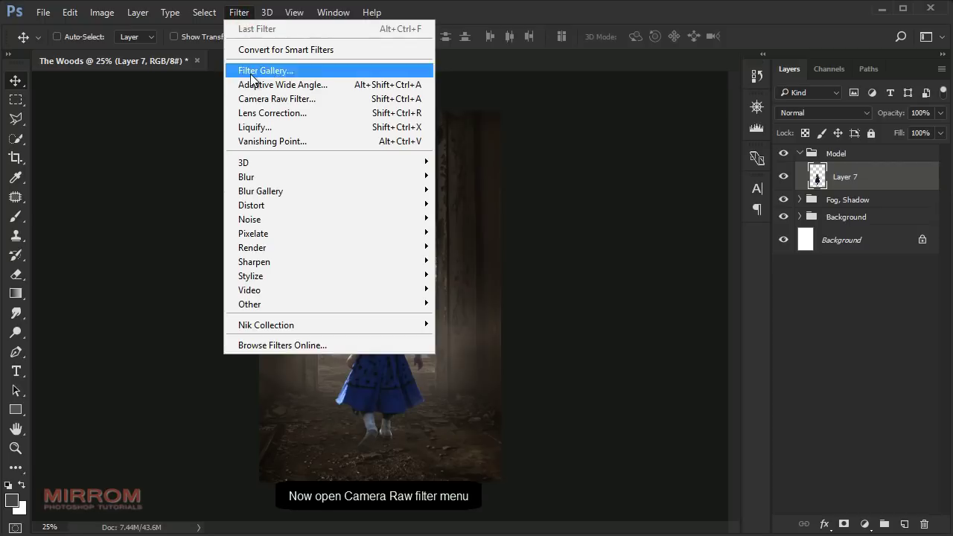
Apply Camera Raw to the girl: Highlights -86, Shadows +36, Clarity +13, Vibrance -20
click(301, 104)
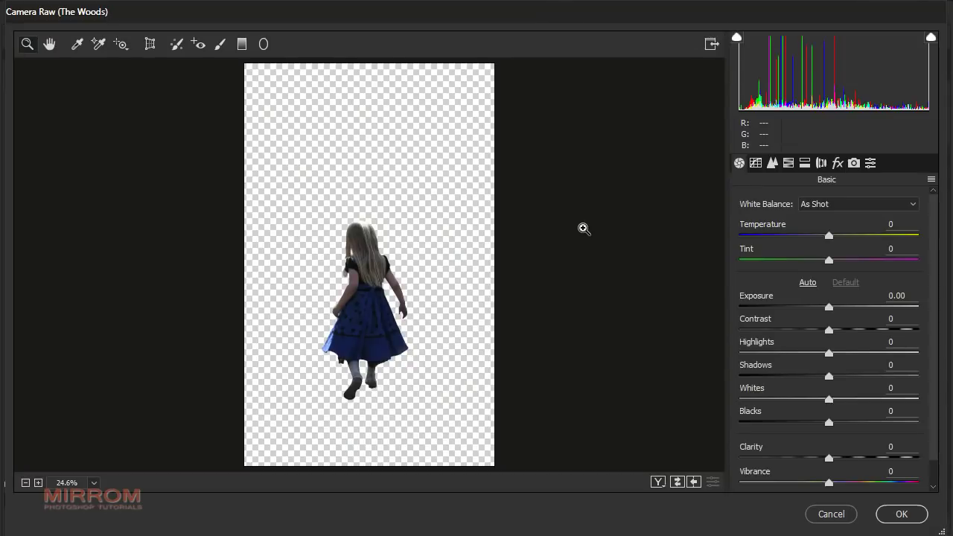
click(435, 359)
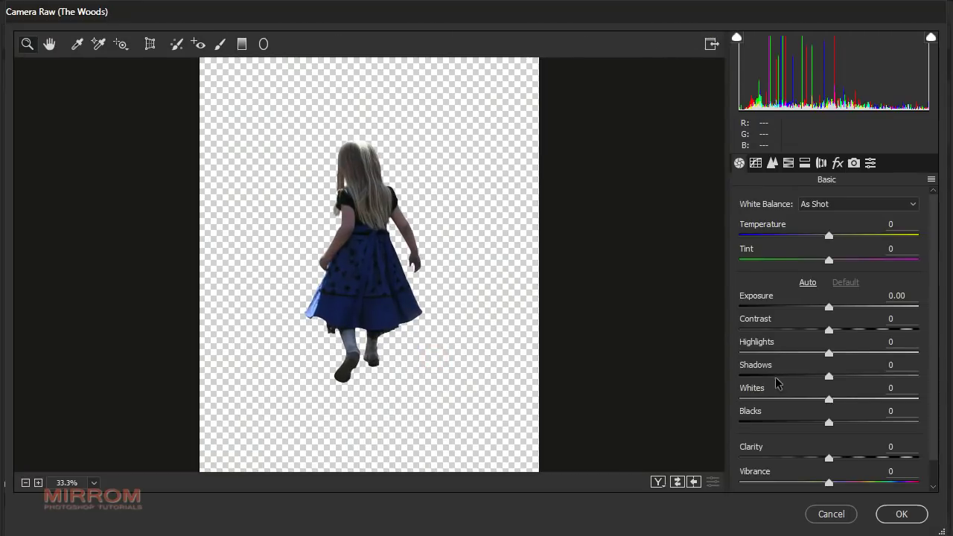
drag(829, 352, 752, 358)
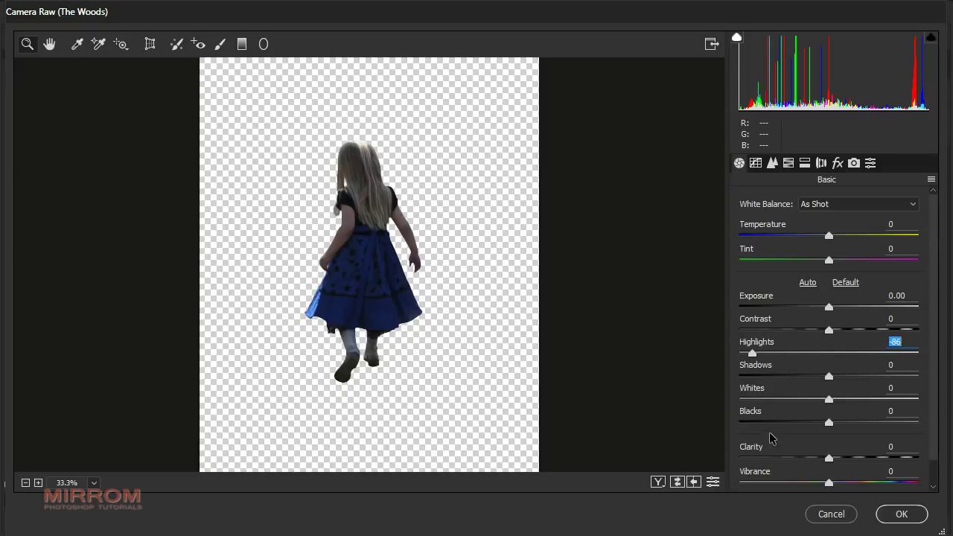
click(347, 262)
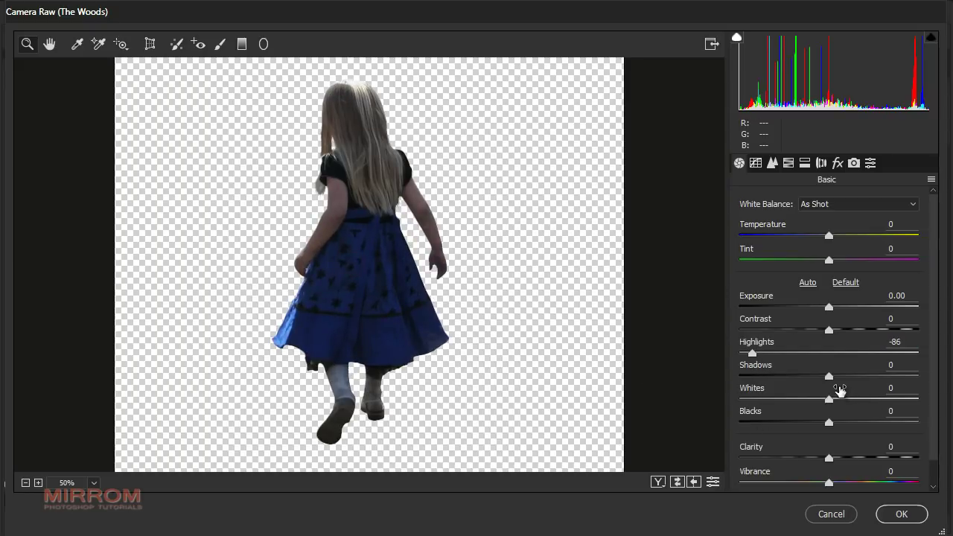
drag(830, 374, 862, 377)
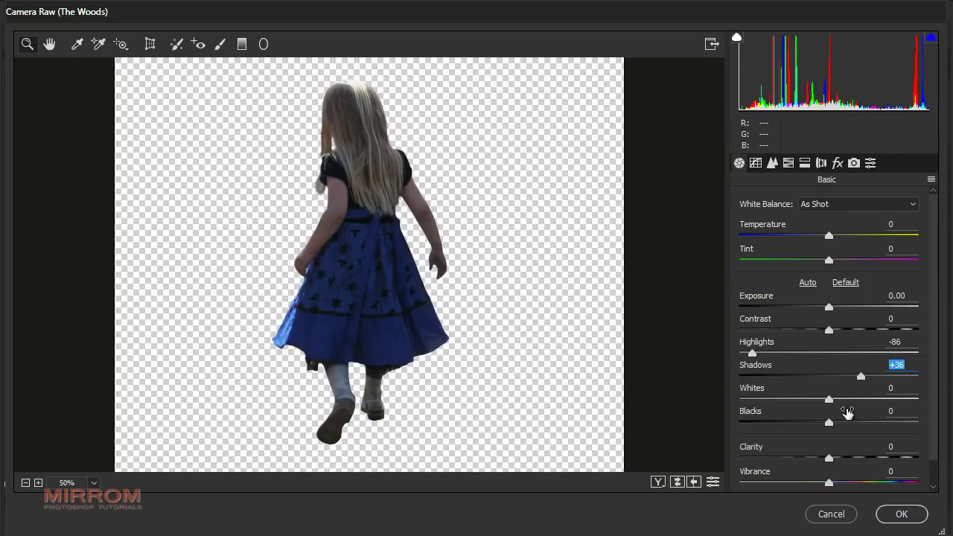
mouse_move(830, 459)
mouse_down()
mouse_move(842, 460)
mouse_move(810, 482)
mouse_up()
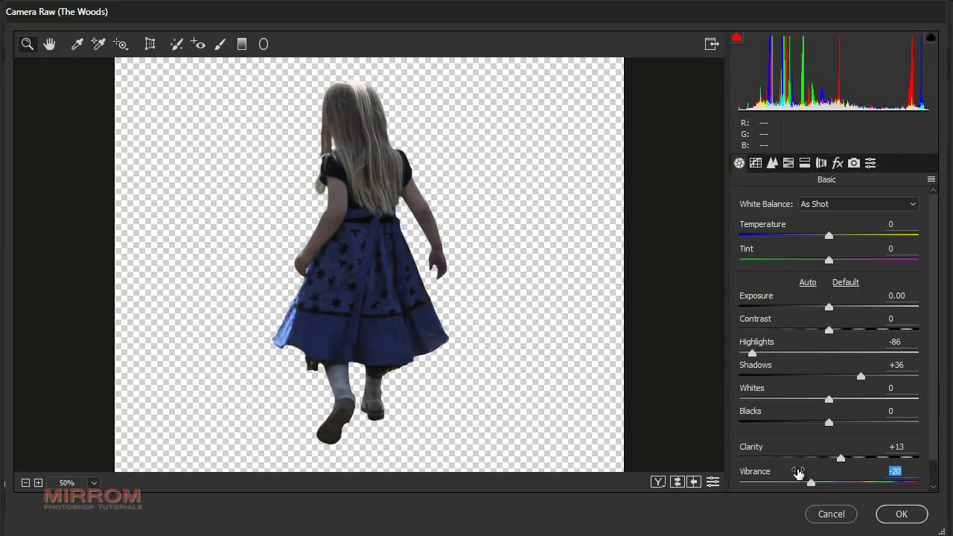
click(899, 514)
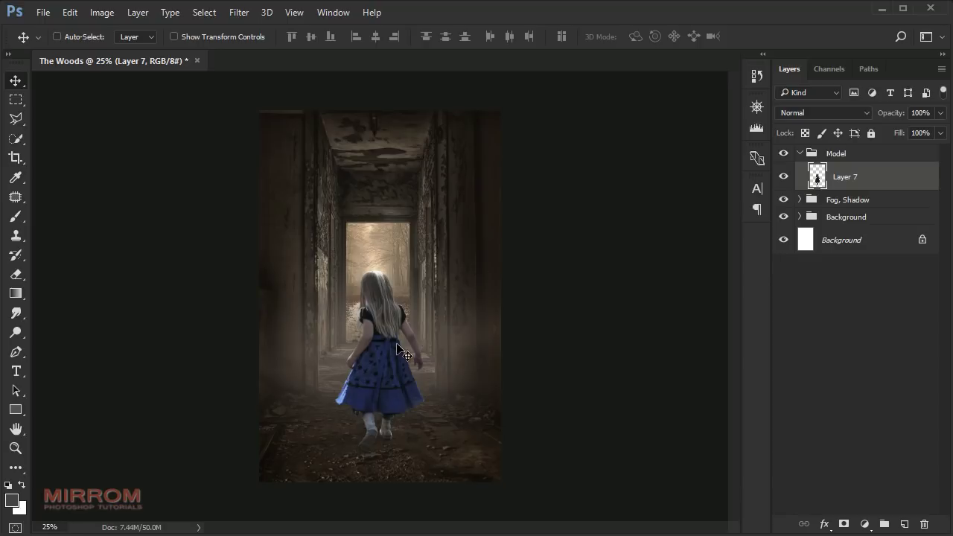
Nudge the girl slightly lower in the corridor
drag(397, 344, 395, 353)
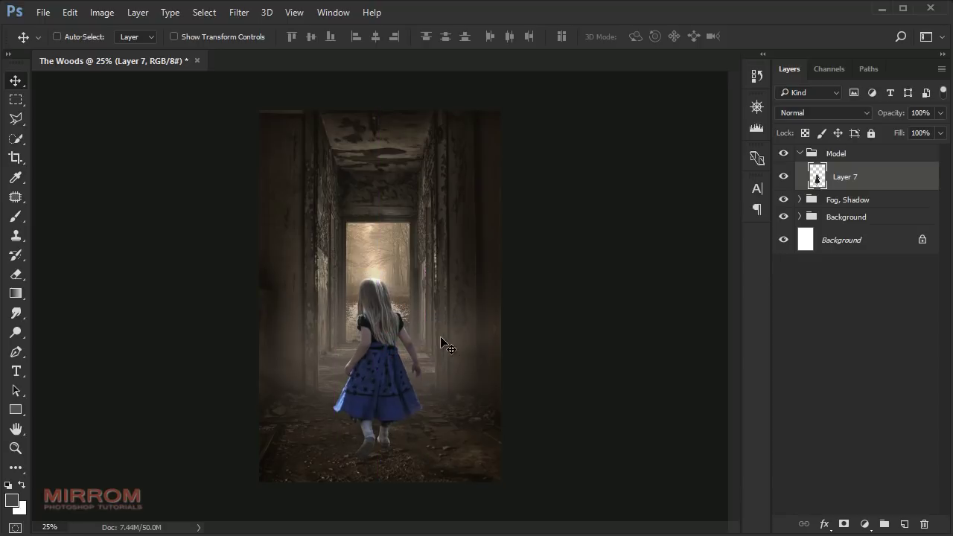
scroll(416, 424, up, 1)
scroll(713, 366, down, 2)
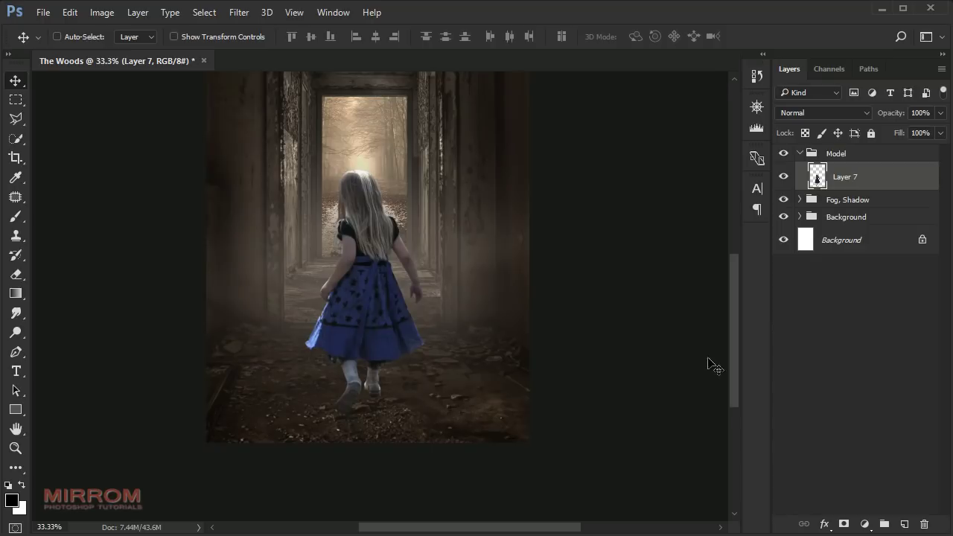
scroll(708, 359, down, 1)
Fill a new layer with a black silhouette of the girl and place it beneath Layer 7
click(904, 523)
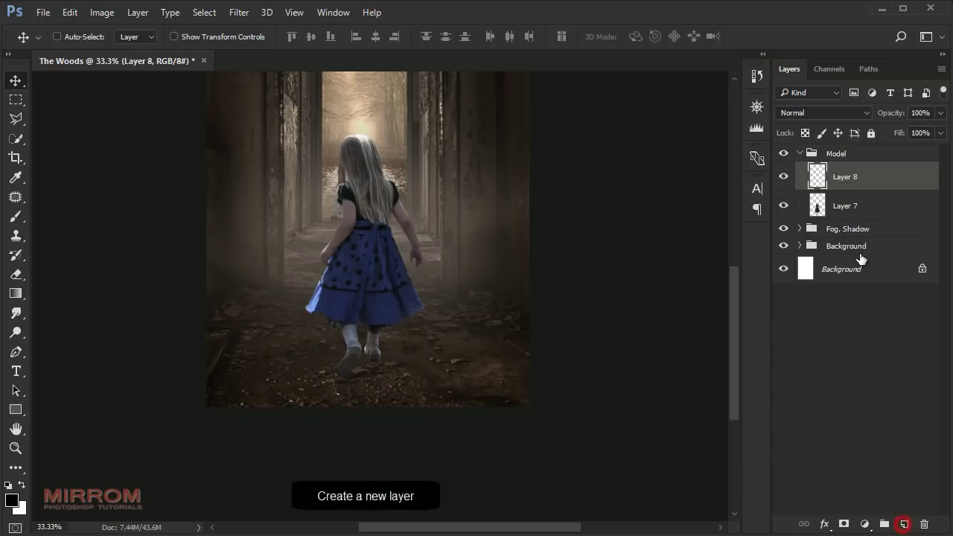
ctrl+click(817, 209)
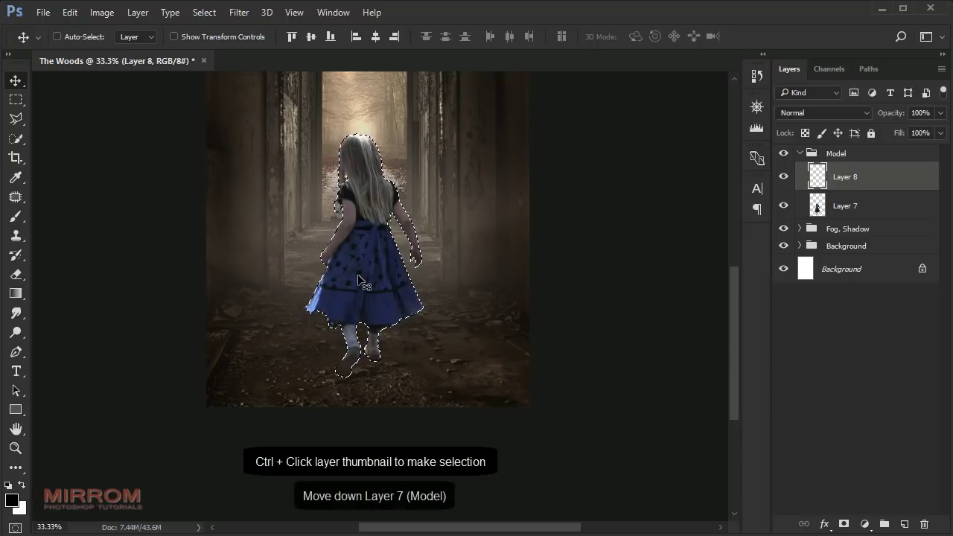
key(alt+BackSpace)
key(ctrl+d)
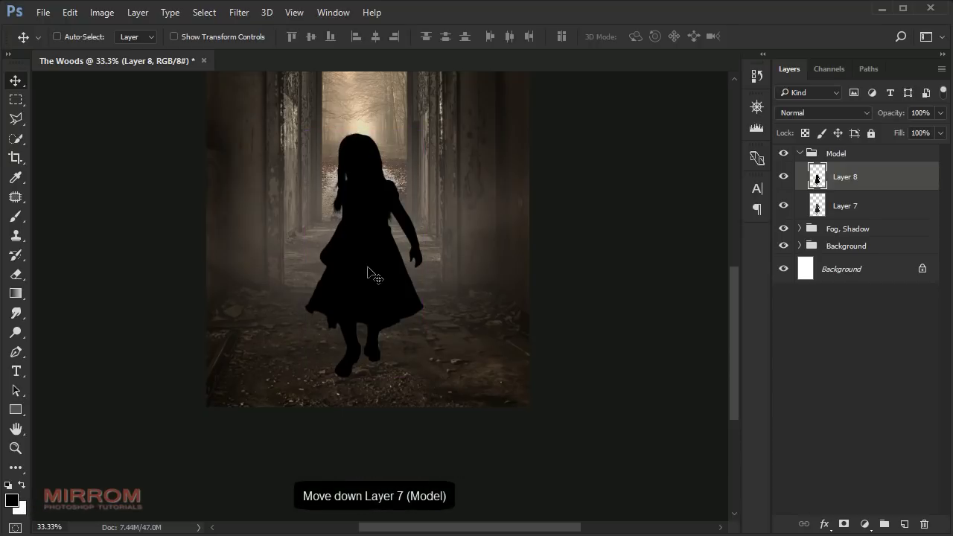
scroll(402, 253, down, 2)
drag(869, 193, 864, 212)
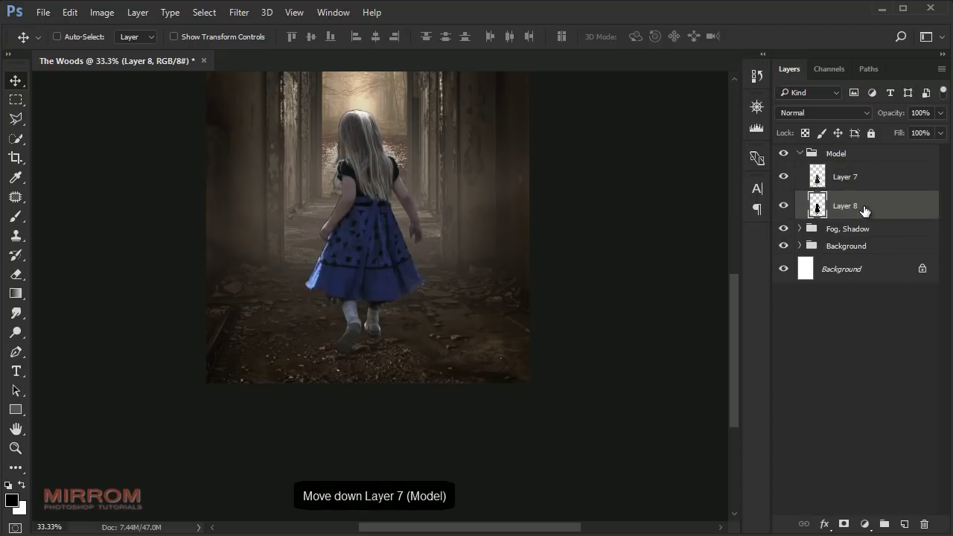
Squash the silhouette flat at the girl's feet and widen its base with perspective
key(ctrl+t)
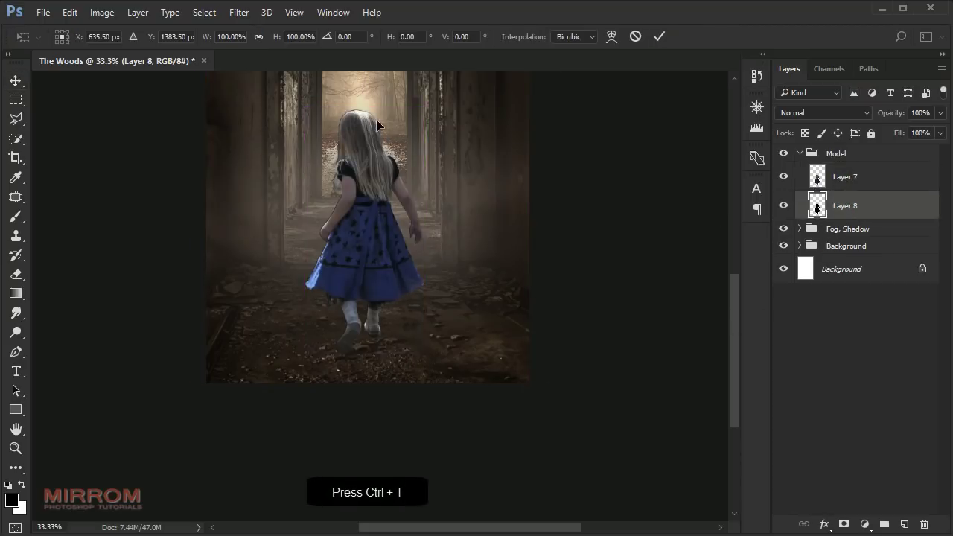
mouse_move(375, 104)
mouse_down()
mouse_move(394, 382)
mouse_move(378, 379)
mouse_move(366, 347)
mouse_up()
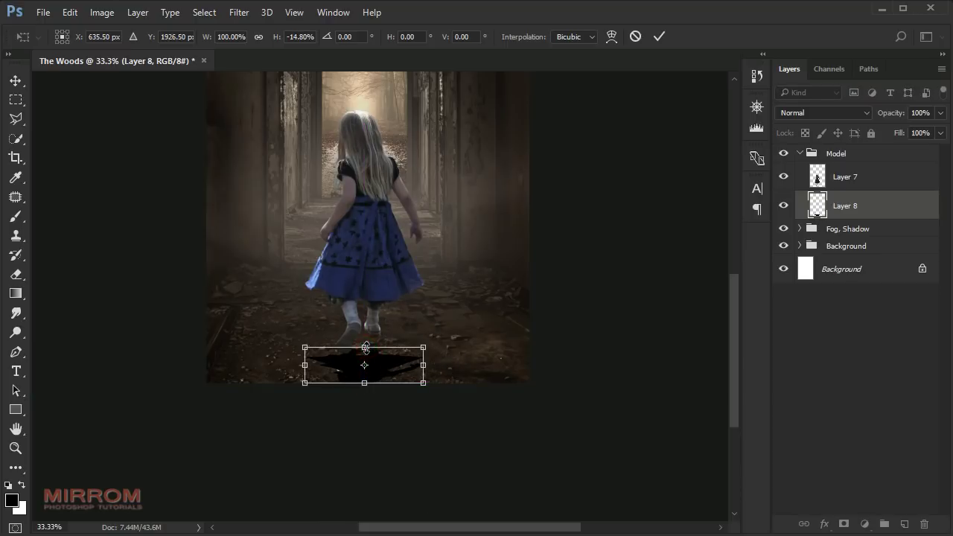
right_click(396, 360)
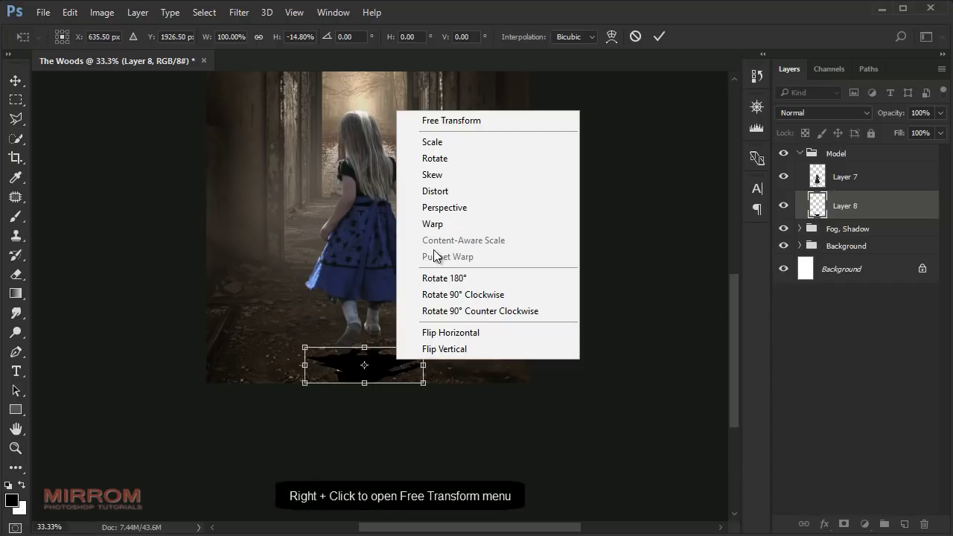
click(440, 210)
drag(422, 382, 432, 382)
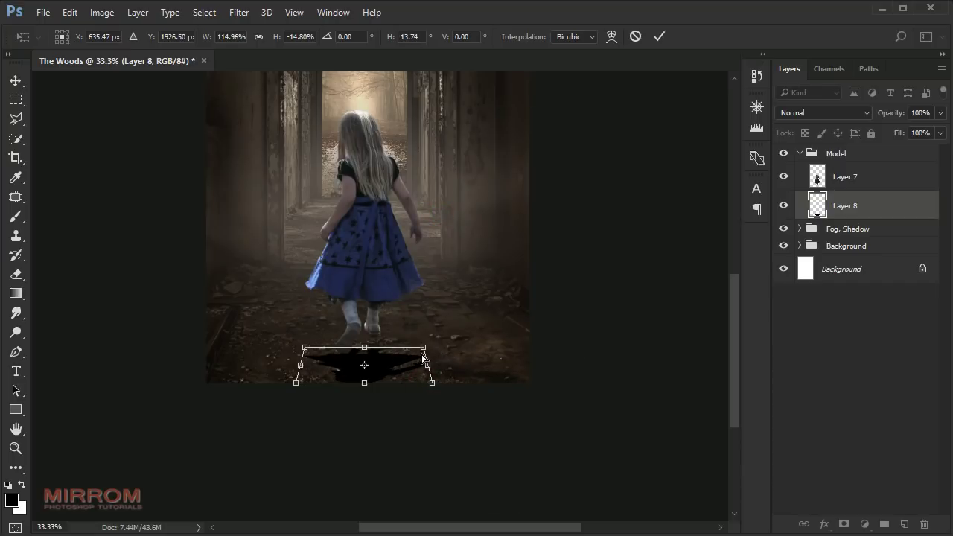
drag(422, 349, 423, 347)
drag(296, 382, 292, 385)
key(Return)
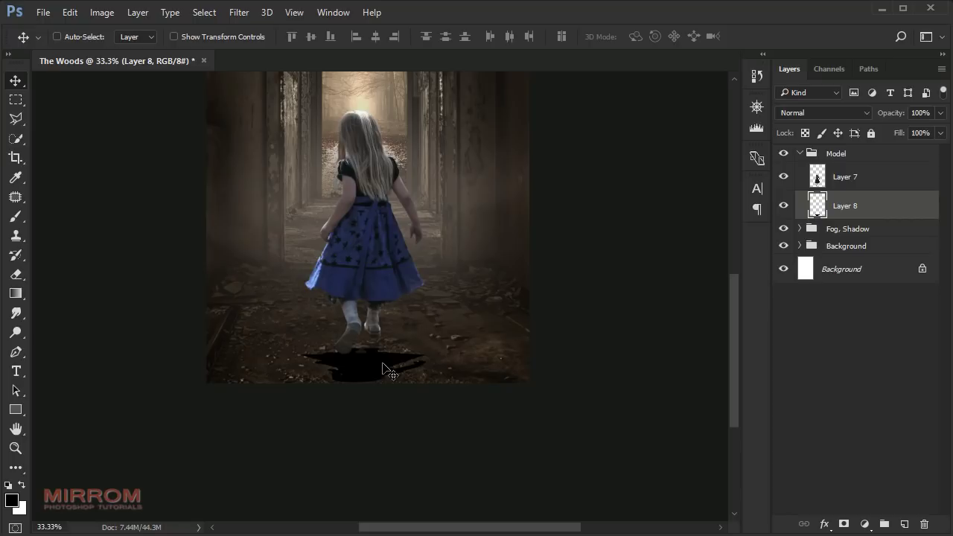
Nudge the shadow lower and shorten its height to about 88%
mouse_move(382, 364)
mouse_down()
mouse_move(393, 360)
mouse_move(366, 383)
mouse_up()
key(ctrl+t)
click(652, 37)
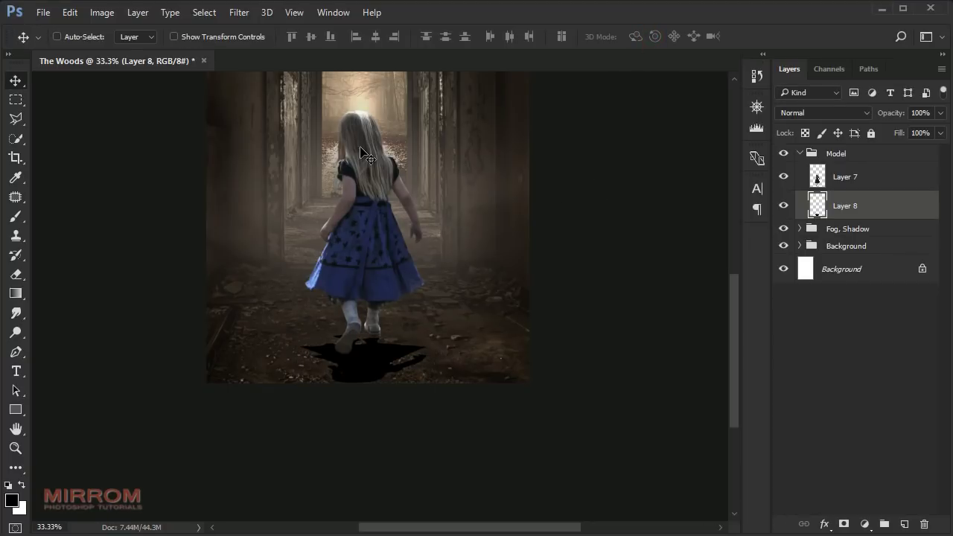
key(ctrl+t)
drag(366, 381, 376, 375)
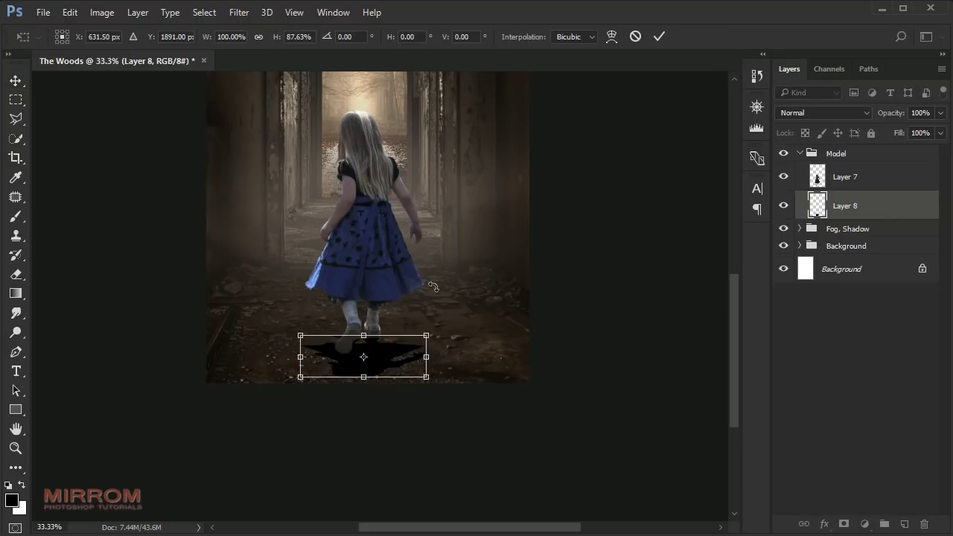
click(659, 36)
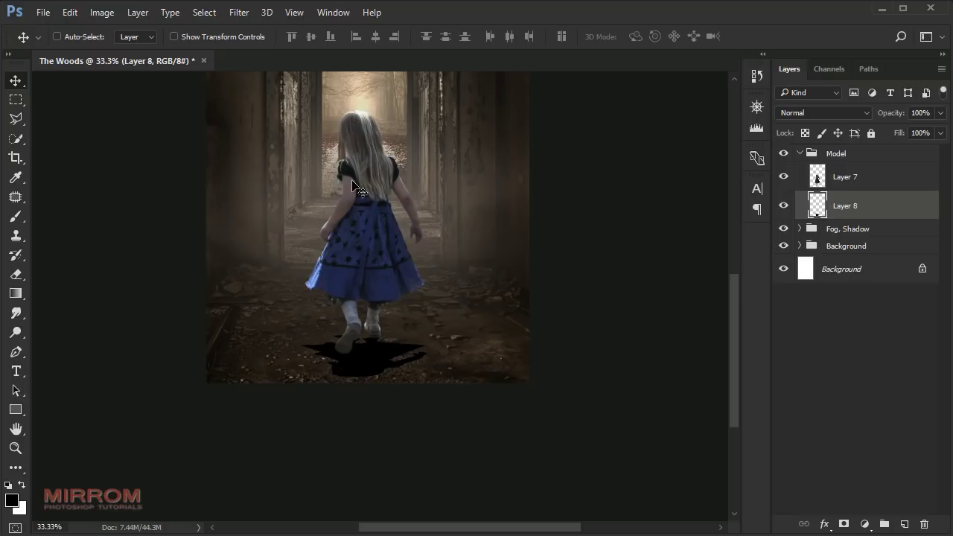
click(239, 11)
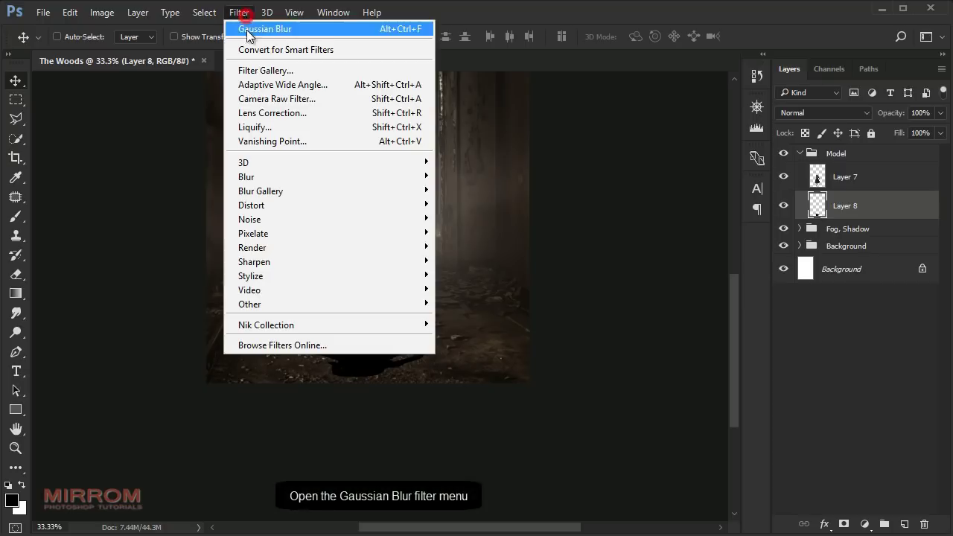
mouse_move(327, 176)
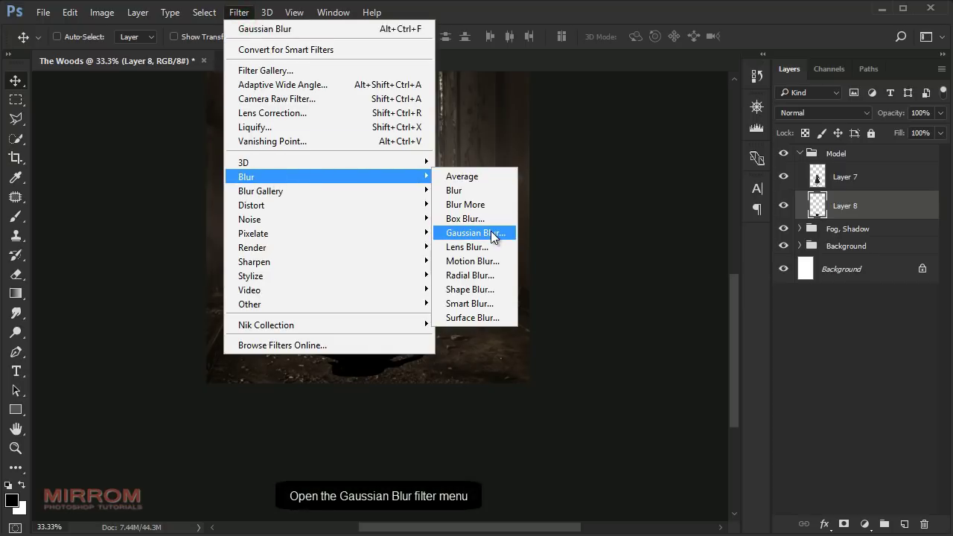
Blur the shadow with a roughly 10 px Gaussian Blur and fade Layer 8 to 67%
click(490, 230)
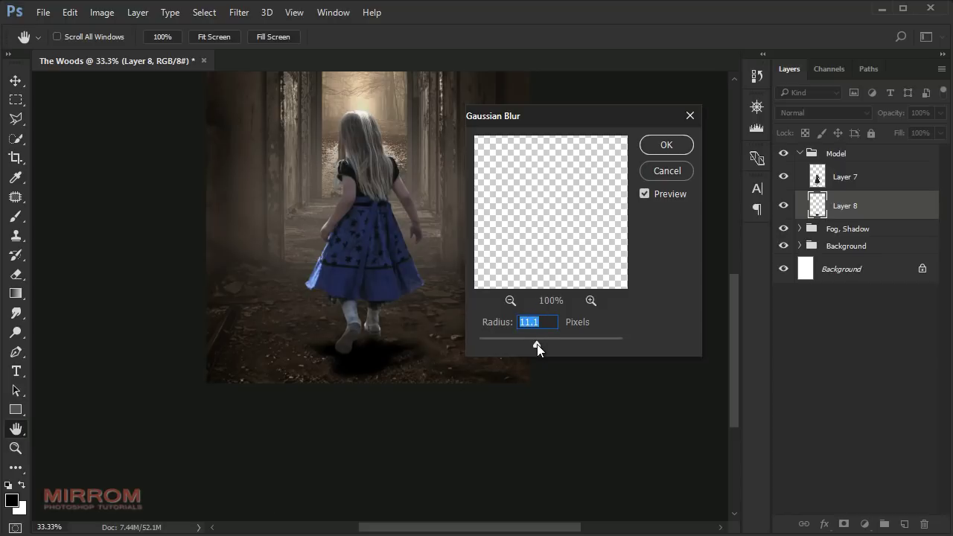
drag(535, 343, 537, 344)
click(681, 149)
click(939, 113)
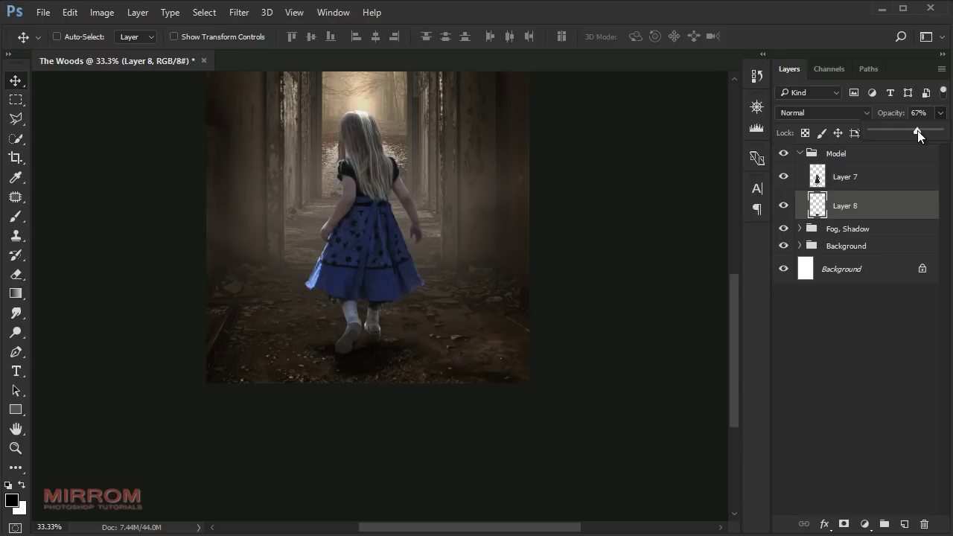
drag(451, 417, 379, 372)
scroll(379, 373, up, 1)
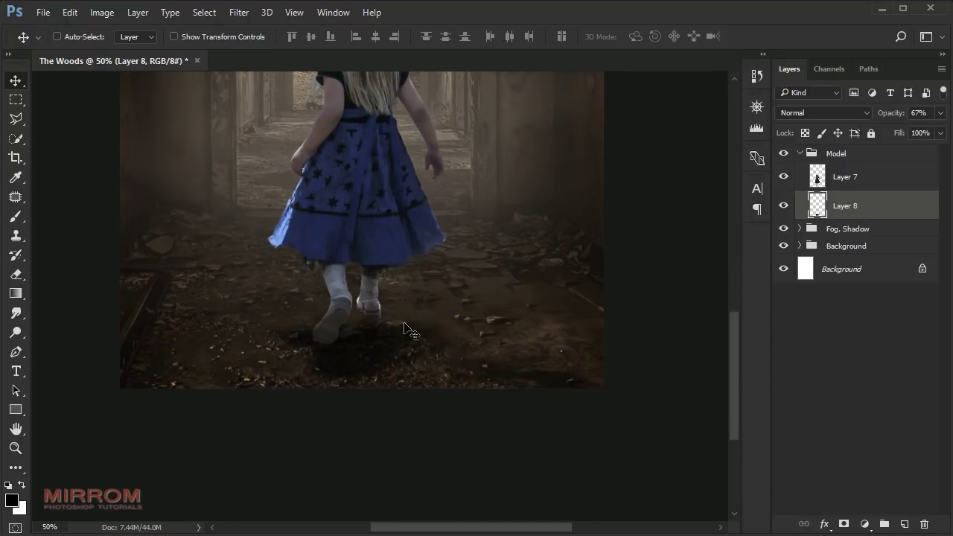
With a 60 px, 0% hardness eraser, erase stray shadow around both shoes
click(20, 277)
click(62, 277)
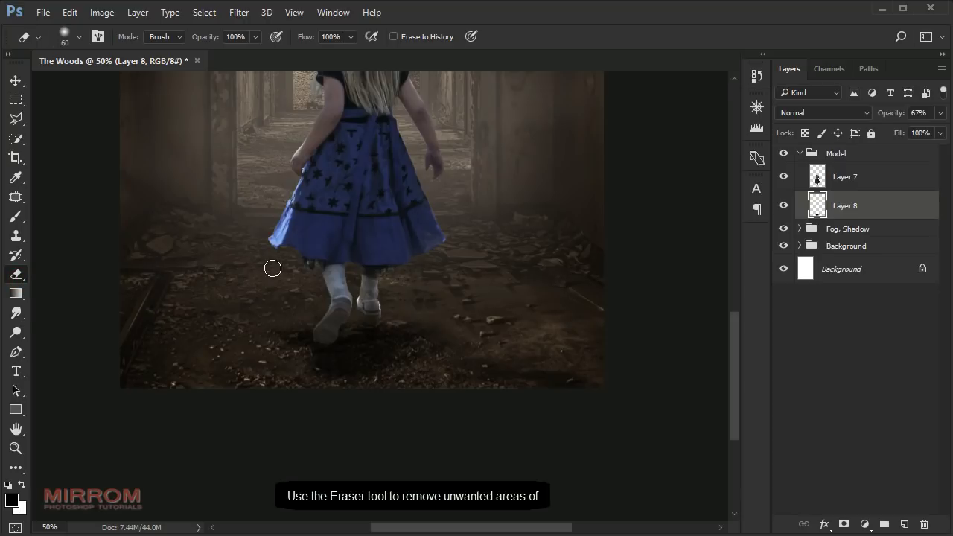
right_click(280, 159)
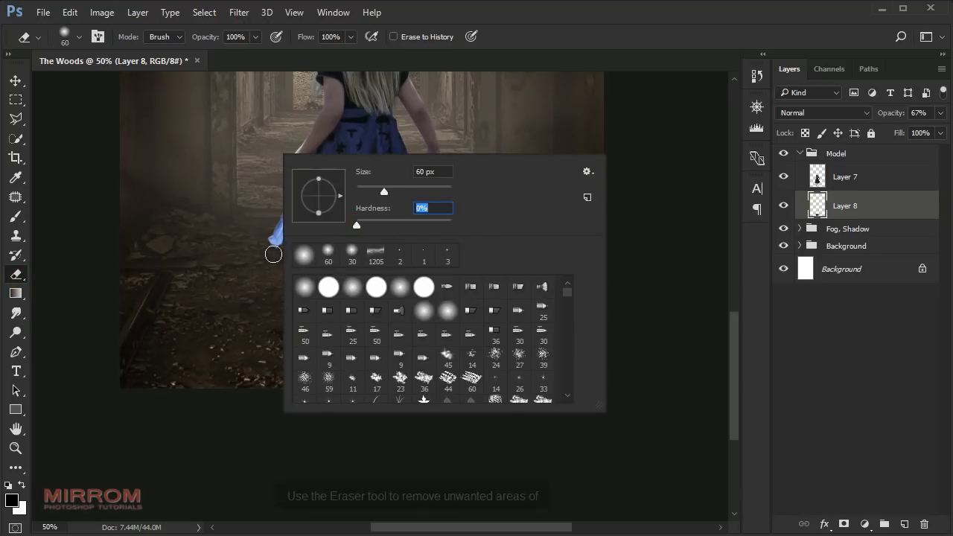
click(270, 251)
drag(327, 301, 317, 317)
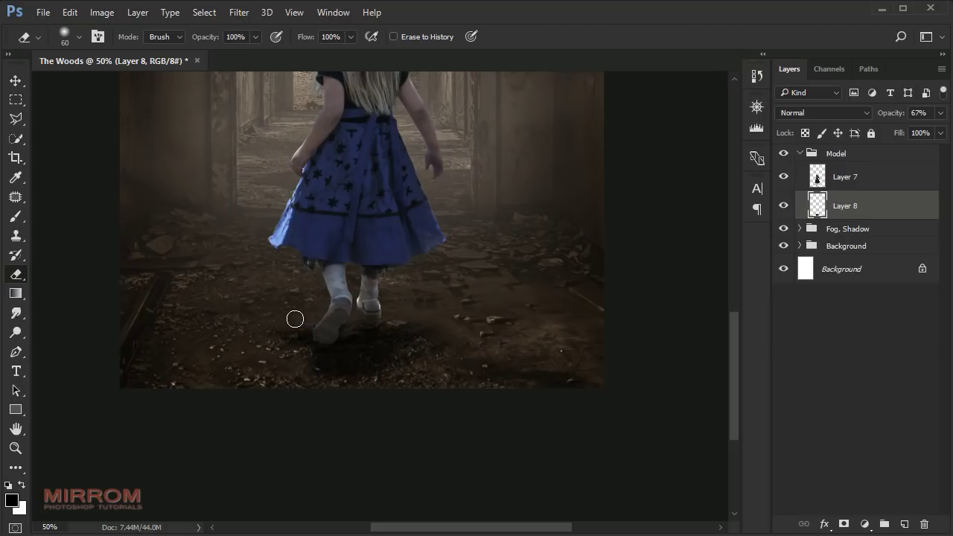
mouse_move(352, 287)
mouse_down()
mouse_move(347, 306)
mouse_move(381, 298)
mouse_up()
Switch to the brush, fit the whole image in view and select the girl's Layer 7
key(v)
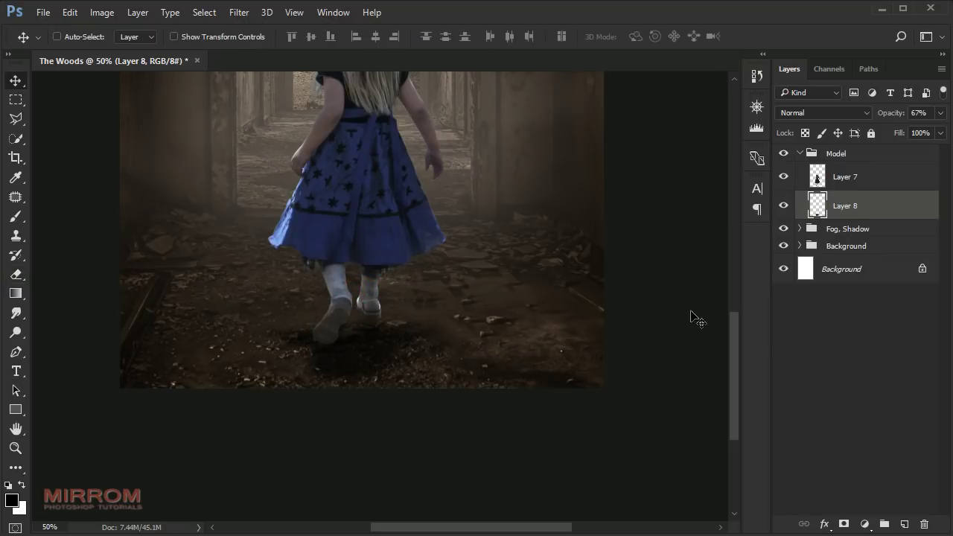
scroll(566, 361, down, 1)
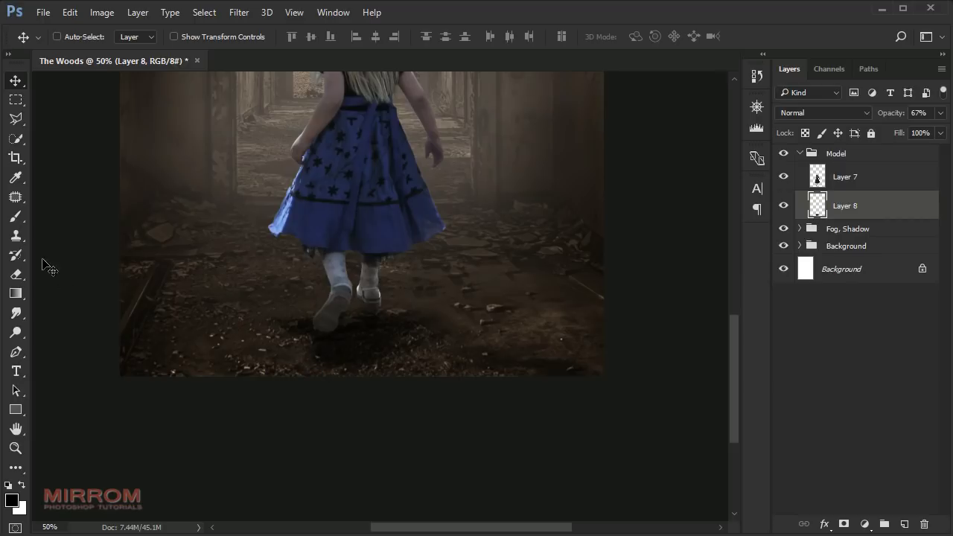
click(16, 217)
click(56, 221)
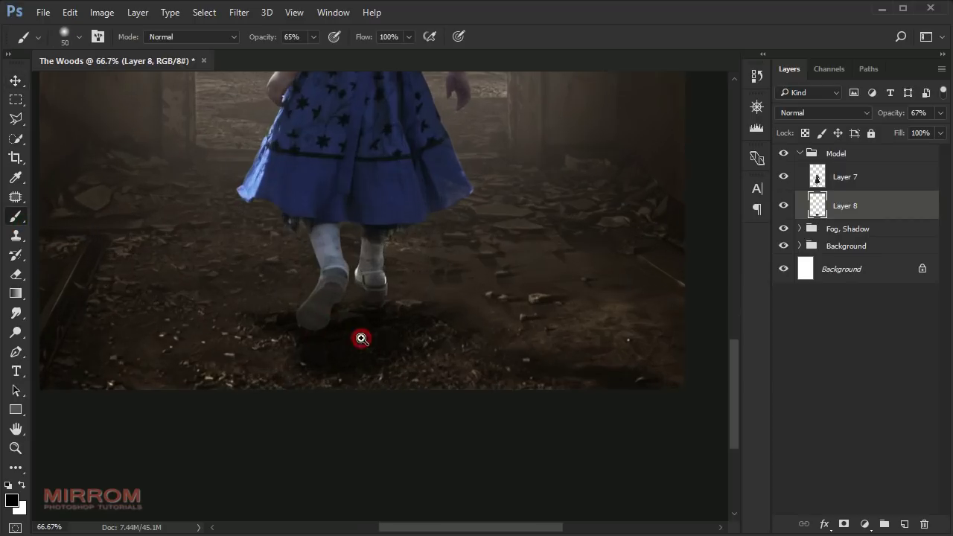
scroll(365, 335, up, 1)
scroll(579, 350, down, 2)
key(v)
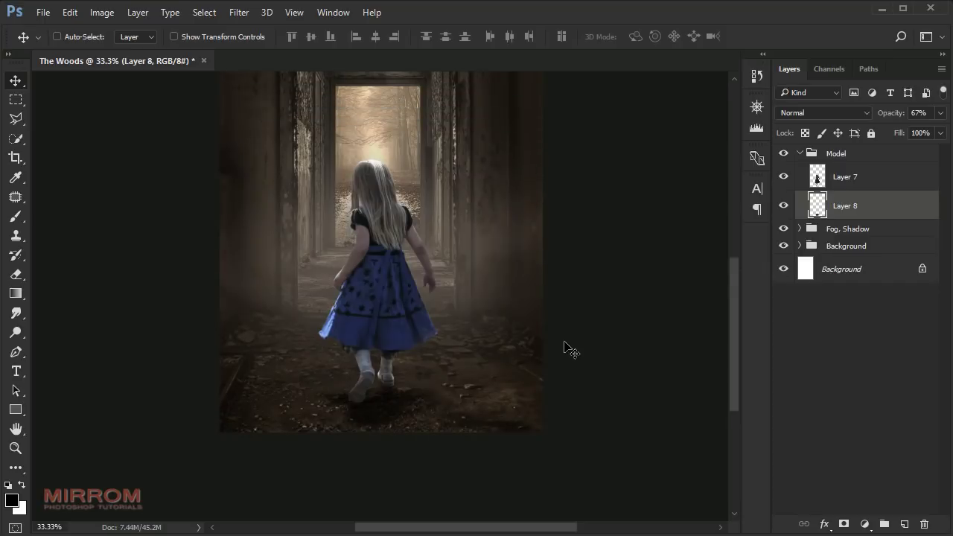
scroll(558, 354, up, 3)
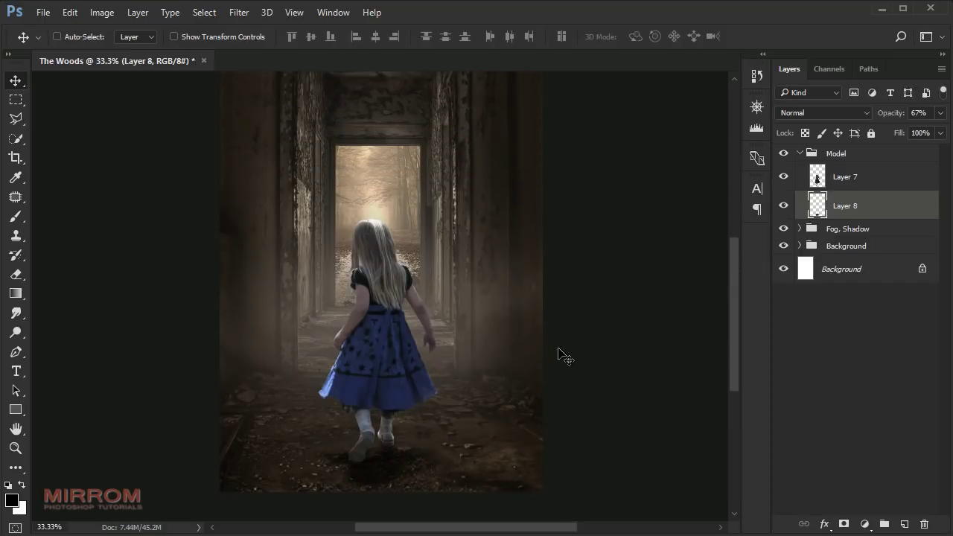
click(881, 183)
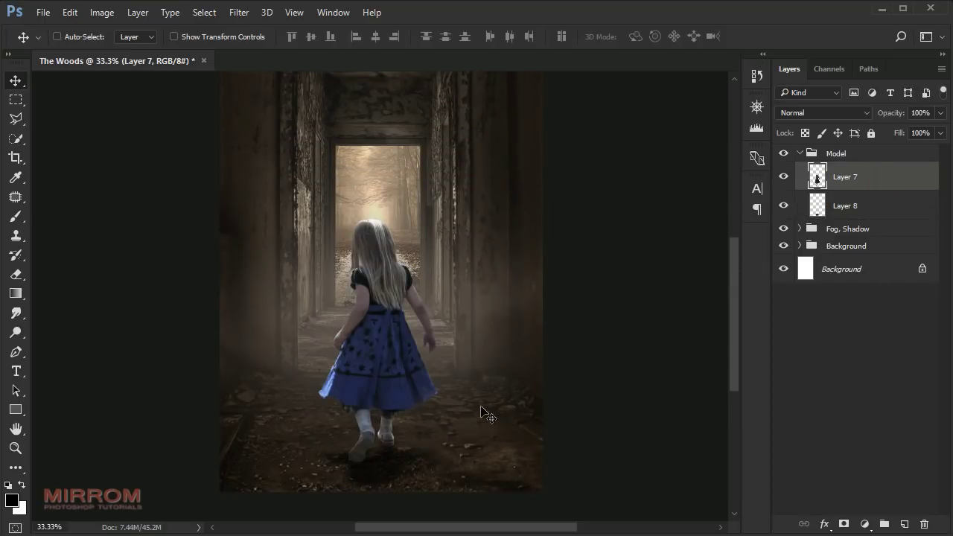
Add a Hue/Saturation adjustment clipped to Layer 7 with Saturation -89 and Lightness -29
click(863, 523)
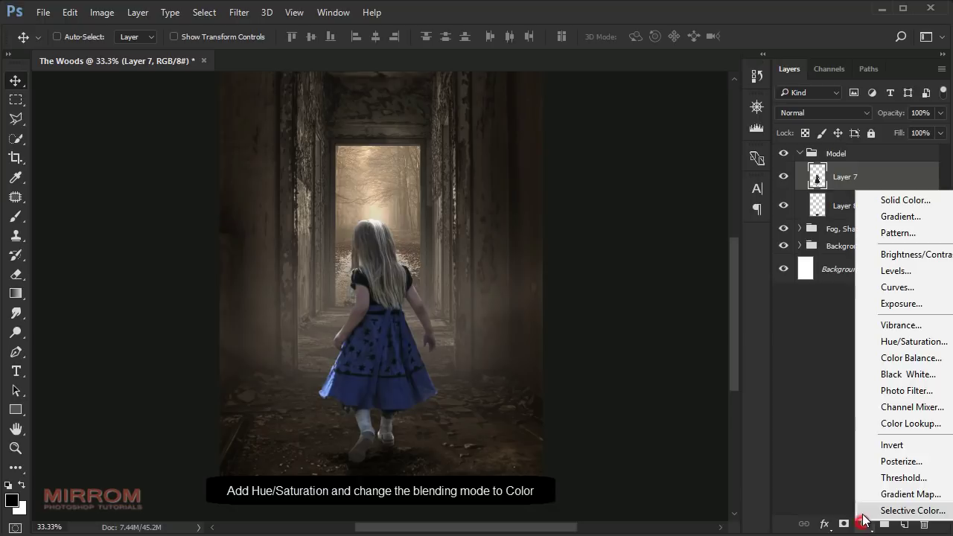
click(908, 341)
click(623, 427)
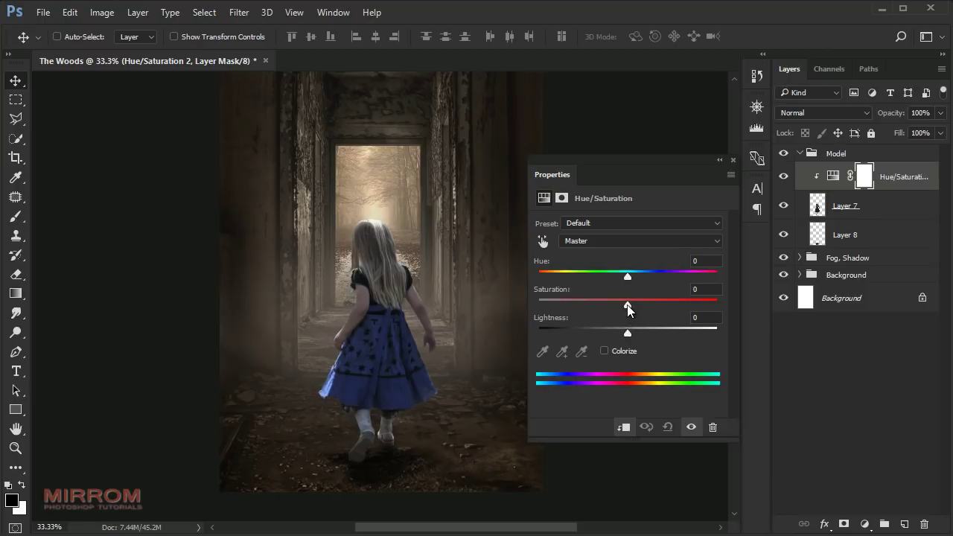
drag(627, 305, 589, 305)
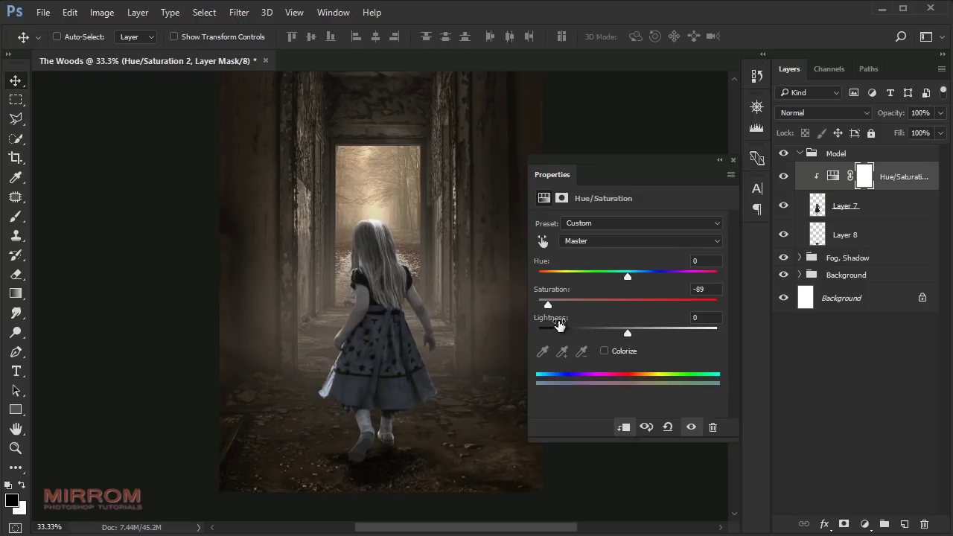
drag(625, 335, 601, 334)
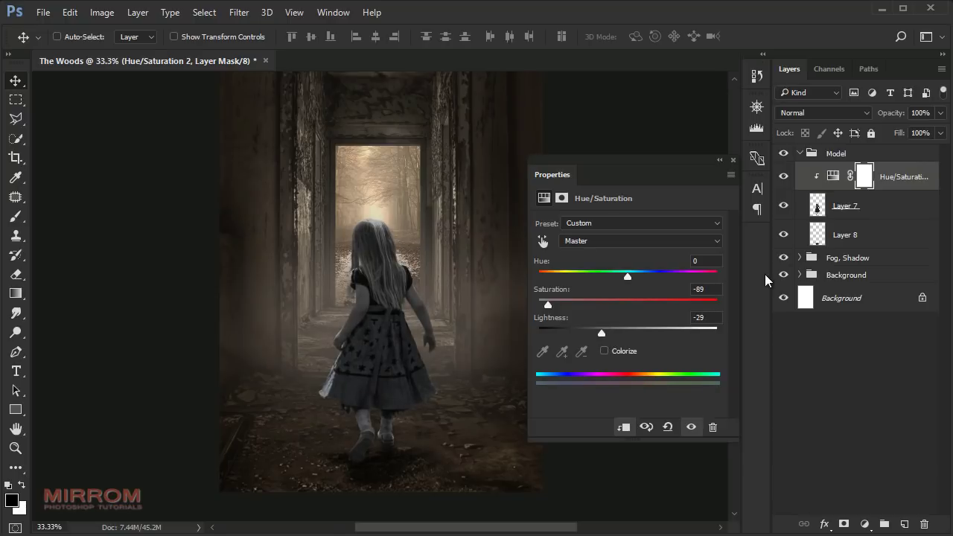
Set the adjustment's blend mode to Color and invert its mask to hide it
click(815, 112)
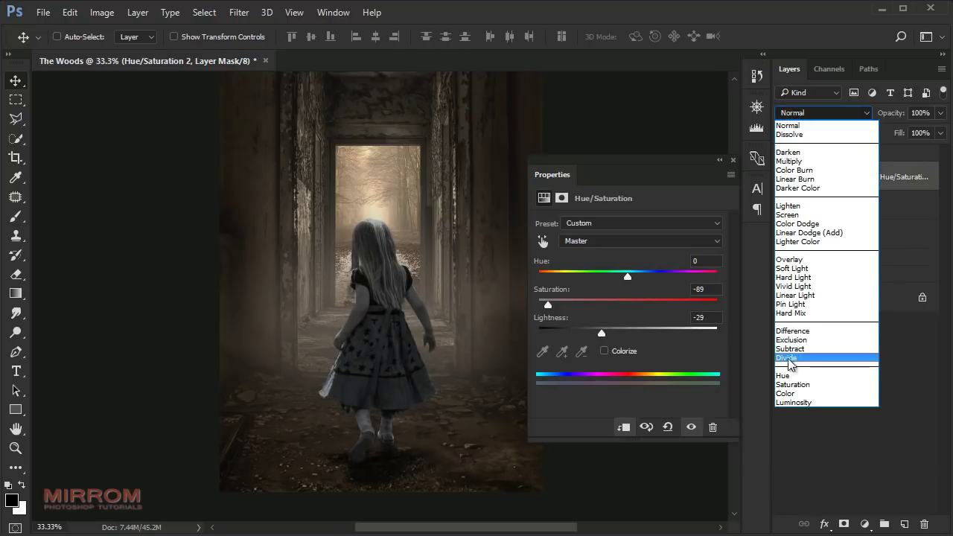
click(809, 394)
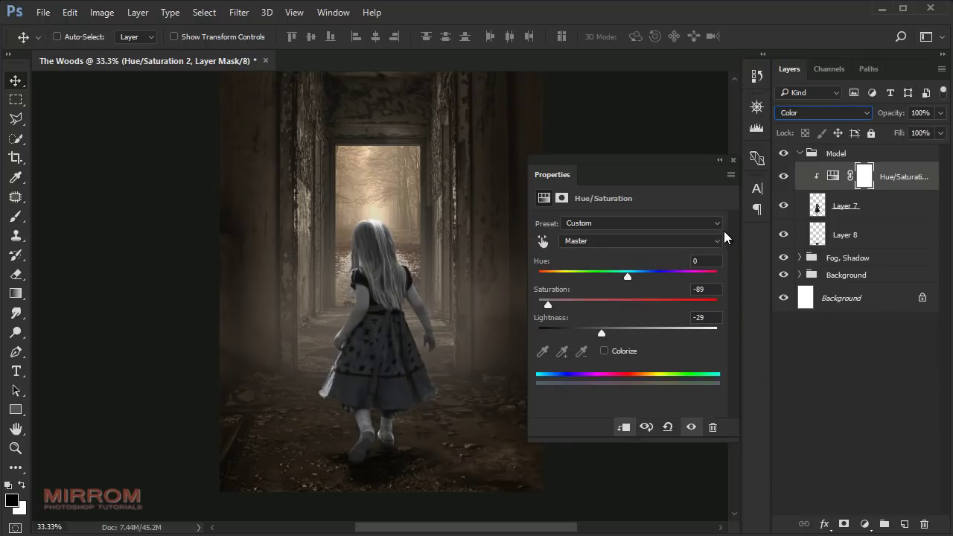
click(731, 162)
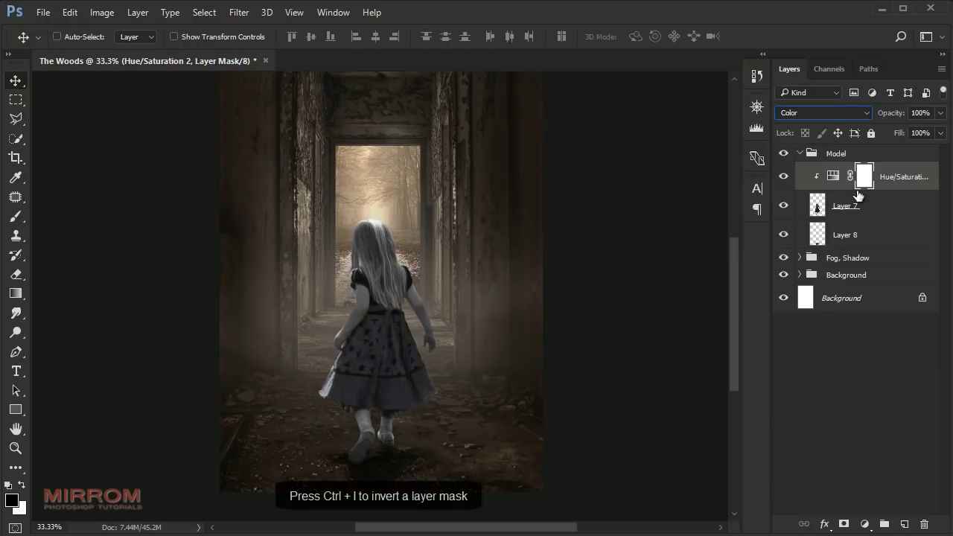
key(ctrl)
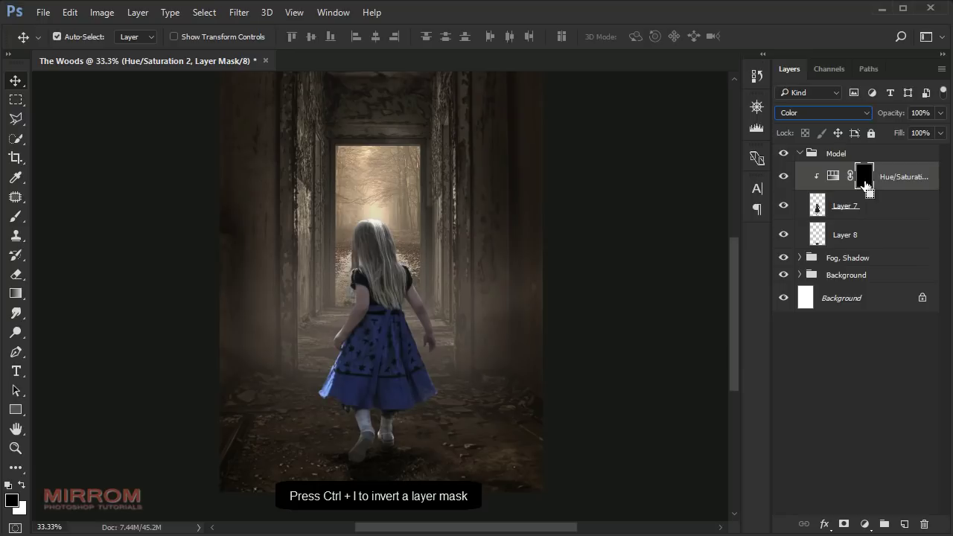
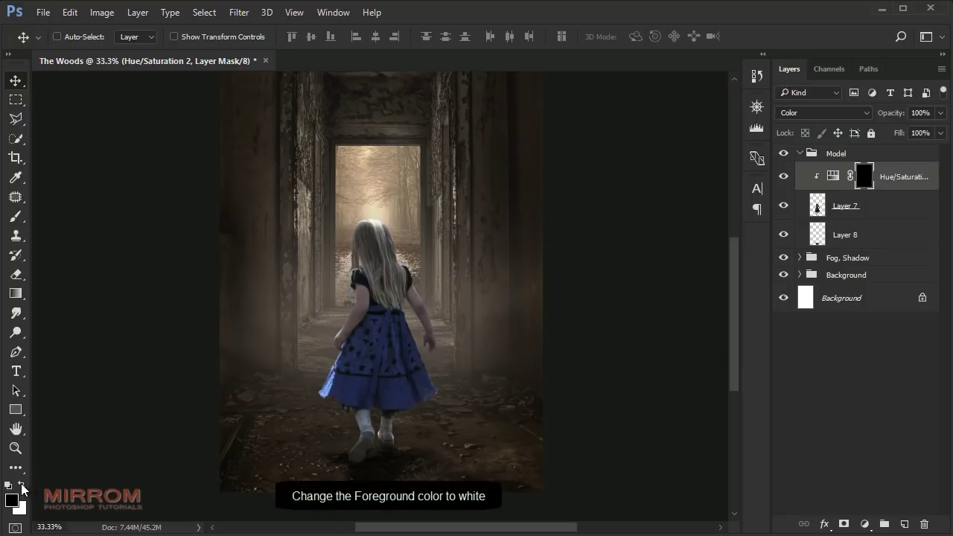
Set up a white Brush Tool at 100% opacity
click(22, 485)
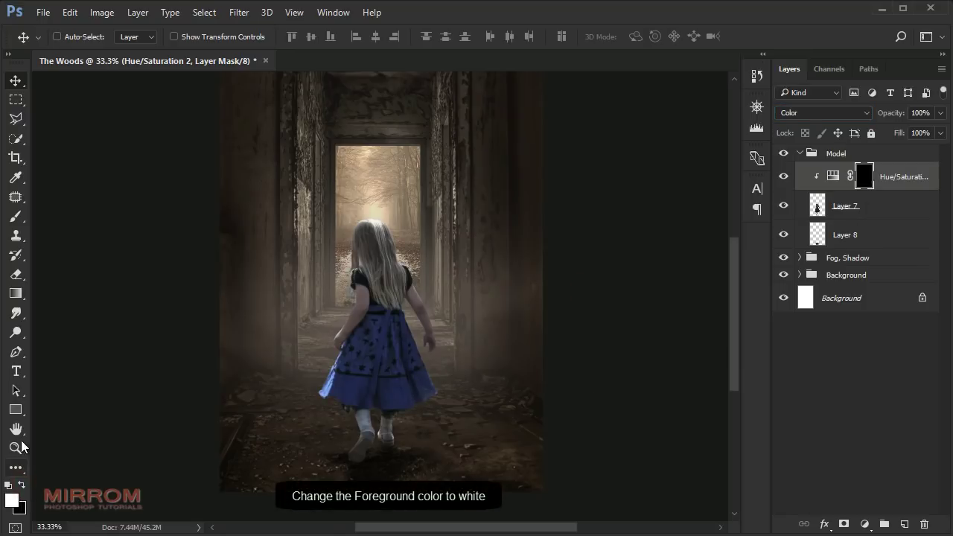
right_click(15, 216)
click(67, 213)
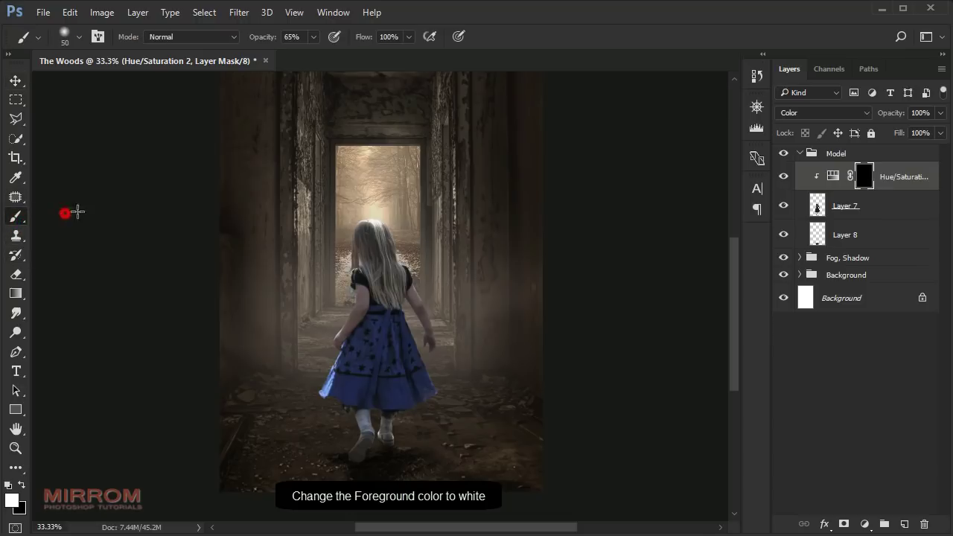
click(314, 37)
drag(330, 56, 345, 66)
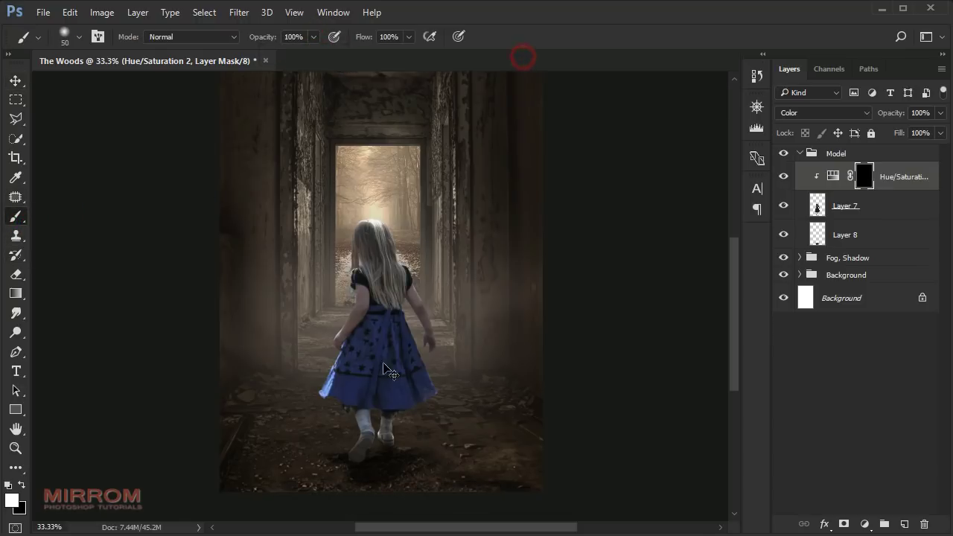
scroll(358, 346, up, 2)
scroll(357, 347, up, 1)
scroll(361, 311, down, 1)
Paint grey over the skirt and blue waistband on the Hue/Saturation 2 mask
mouse_move(365, 219)
mouse_down()
mouse_move(341, 234)
mouse_move(347, 272)
mouse_move(370, 264)
mouse_move(379, 351)
mouse_move(360, 380)
mouse_move(283, 290)
mouse_move(539, 366)
mouse_up()
key(bracketright)
key(bracketright)
key(bracketright)
key(bracketleft)
key(bracketleft)
key(bracketleft)
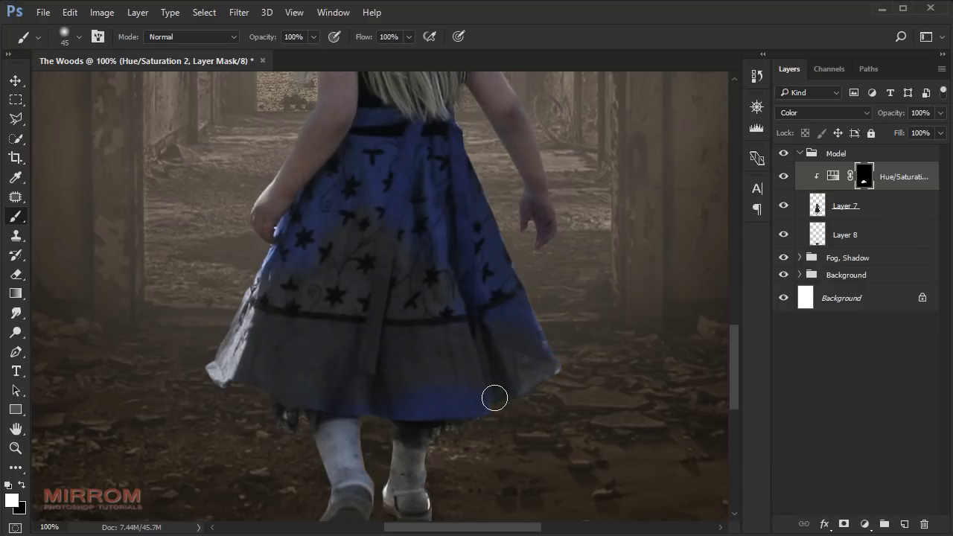
mouse_move(494, 397)
mouse_down()
mouse_move(306, 397)
mouse_move(457, 153)
mouse_move(417, 302)
mouse_up()
drag(393, 156, 334, 228)
key(bracketleft)
key(bracketleft)
key(bracketleft)
key(bracketleft)
mouse_move(350, 144)
mouse_down()
mouse_move(451, 138)
mouse_move(403, 125)
mouse_up()
key(bracketright)
key(bracketright)
key(bracketright)
key(ctrl+minus)
key(ctrl+minus)
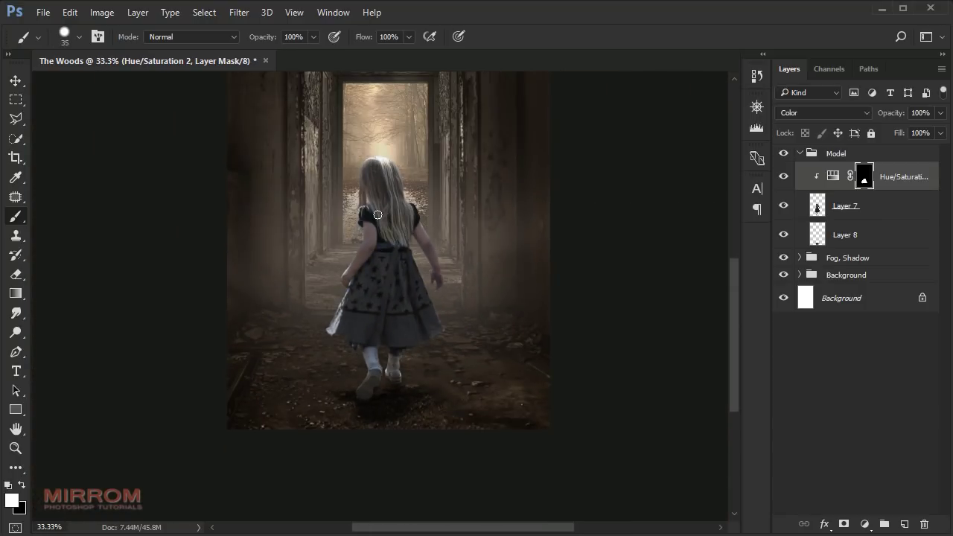
key(v)
click(912, 188)
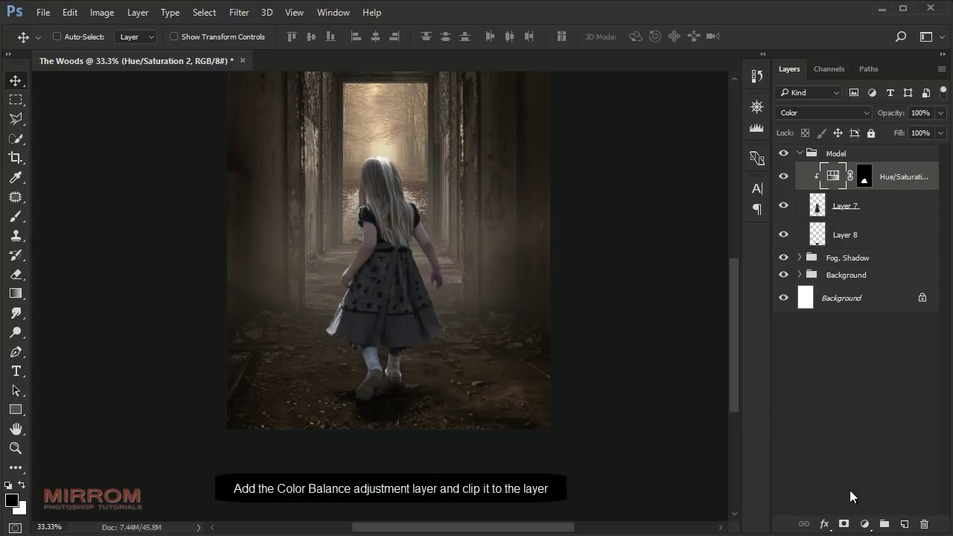
Add a clipped Color Balance layer with midtones at Red +30 and Yellow -27
click(864, 524)
click(879, 355)
click(624, 426)
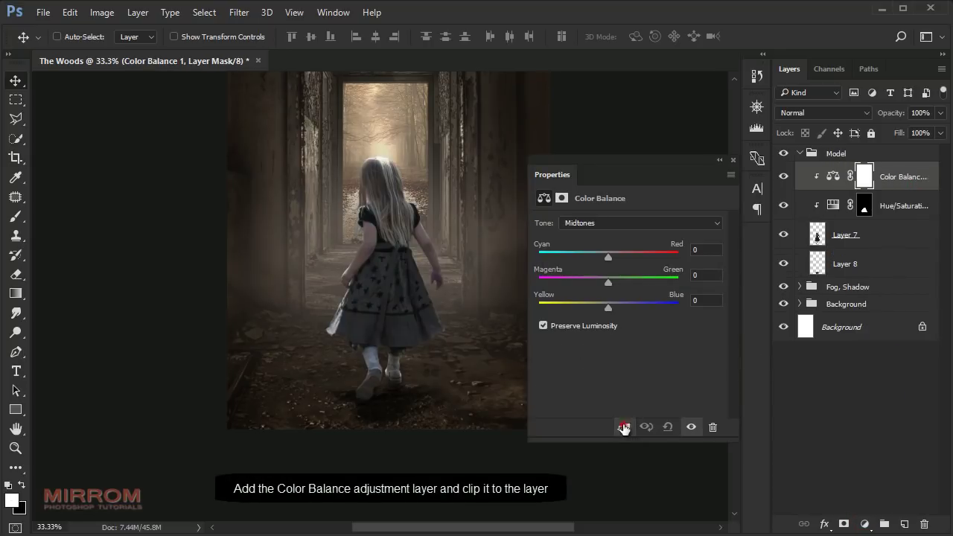
drag(625, 259, 629, 259)
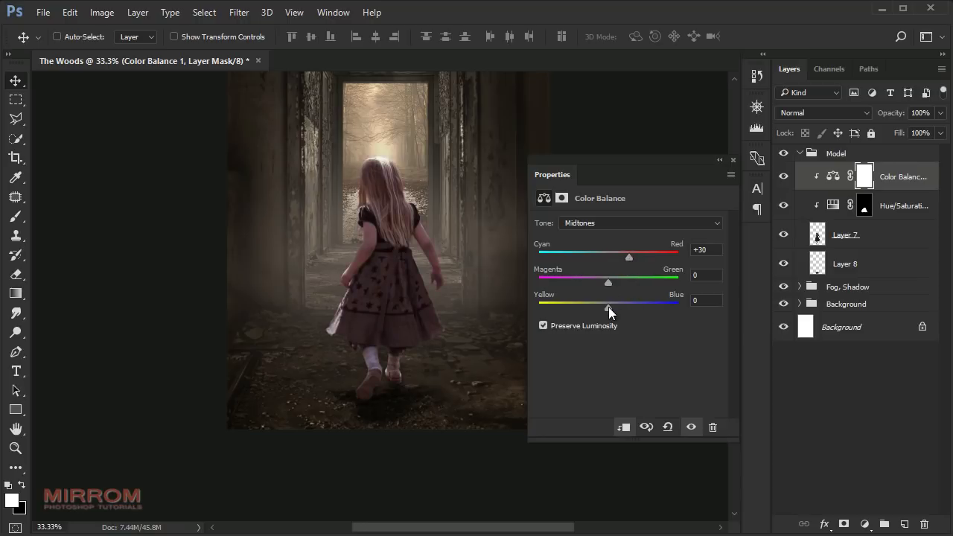
drag(608, 307, 604, 308)
click(720, 161)
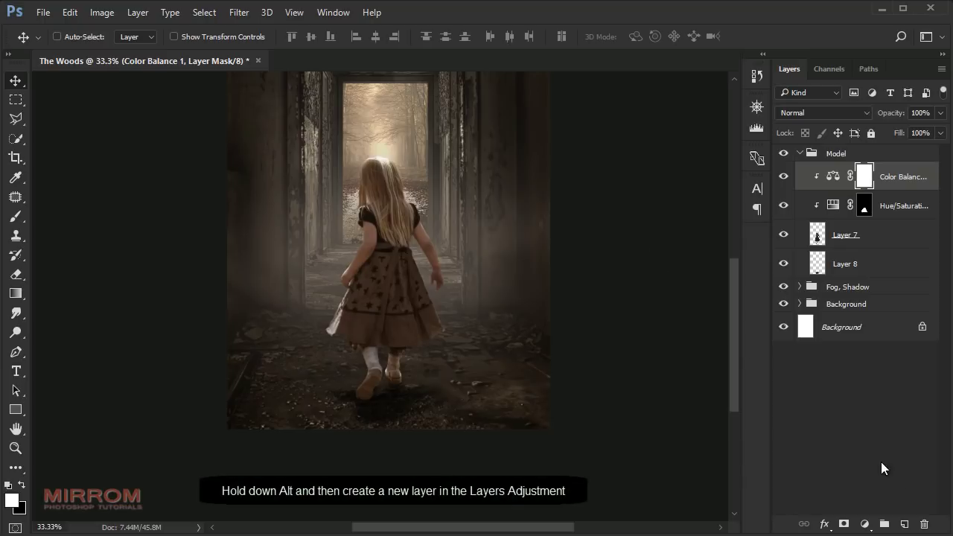
Create Layer 9 as a clipping mask with Gray colour and Overlay blend mode
alt+click(903, 524)
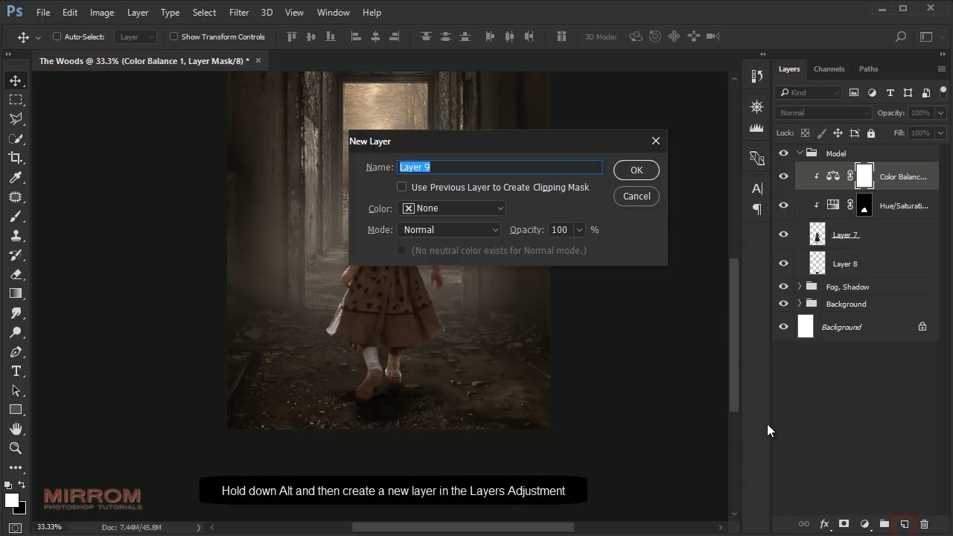
click(426, 187)
click(434, 209)
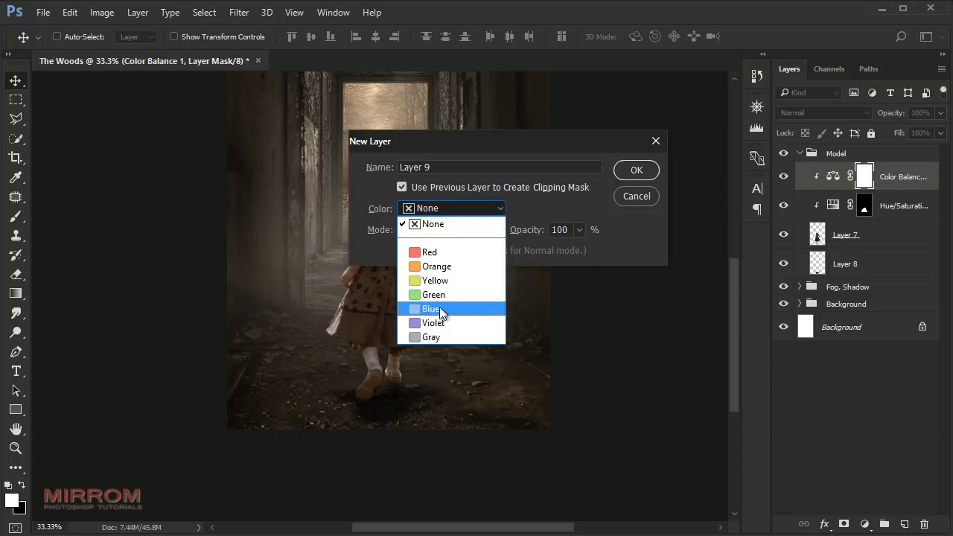
click(450, 336)
click(458, 228)
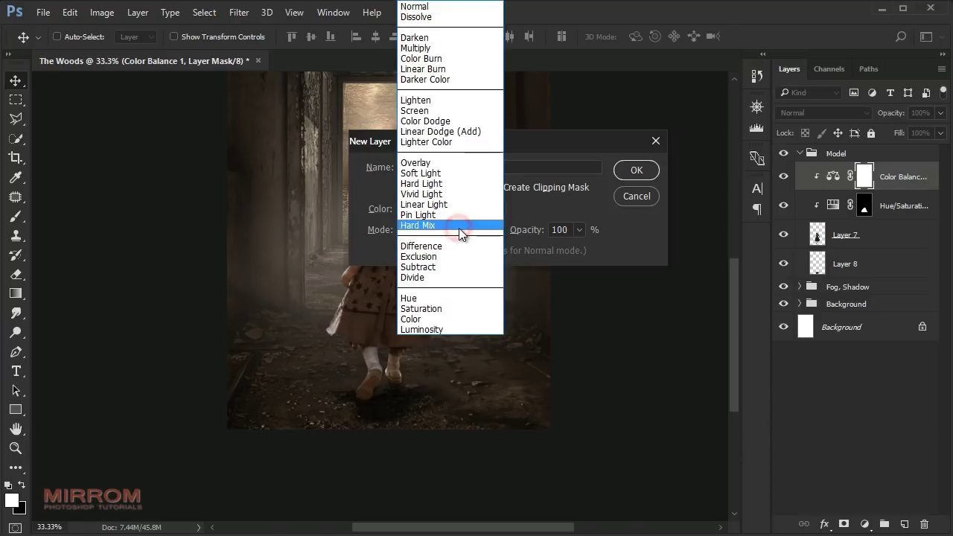
click(429, 164)
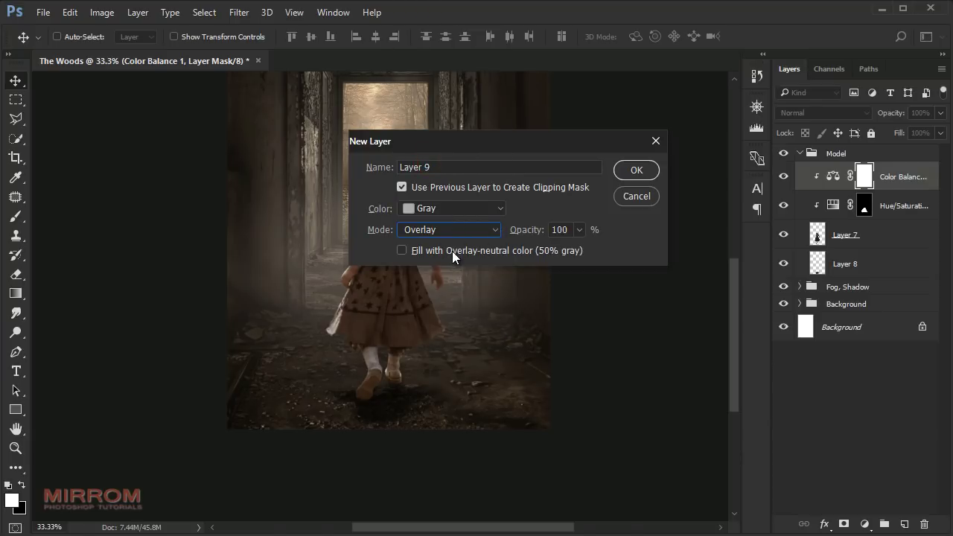
click(627, 172)
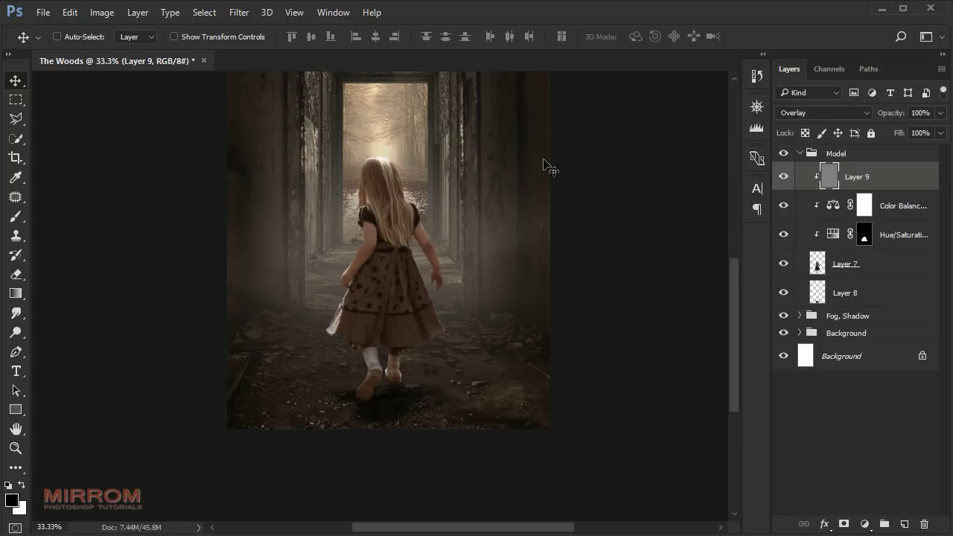
Zoom in on the girl and set the Burn tool to 79% exposure
key(ctrl+space)
click(391, 352)
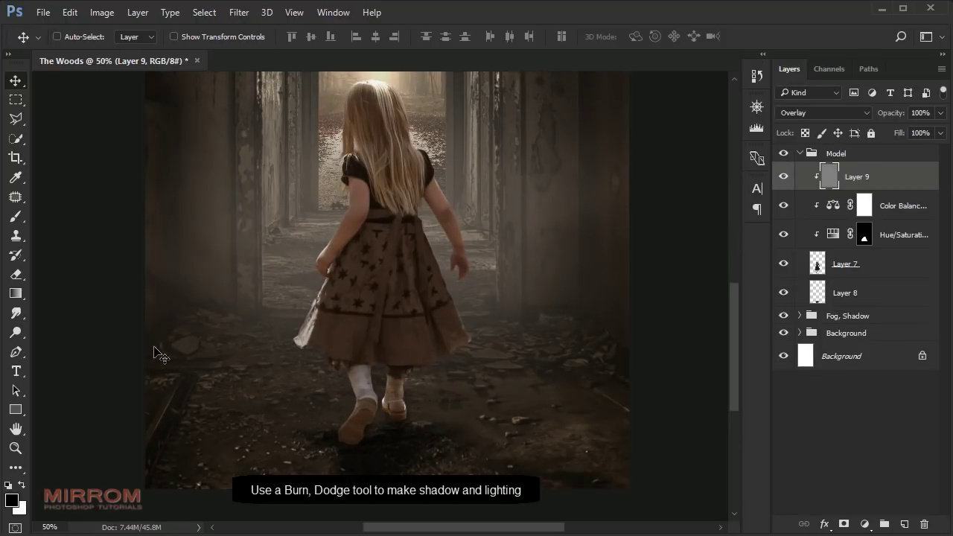
click(23, 337)
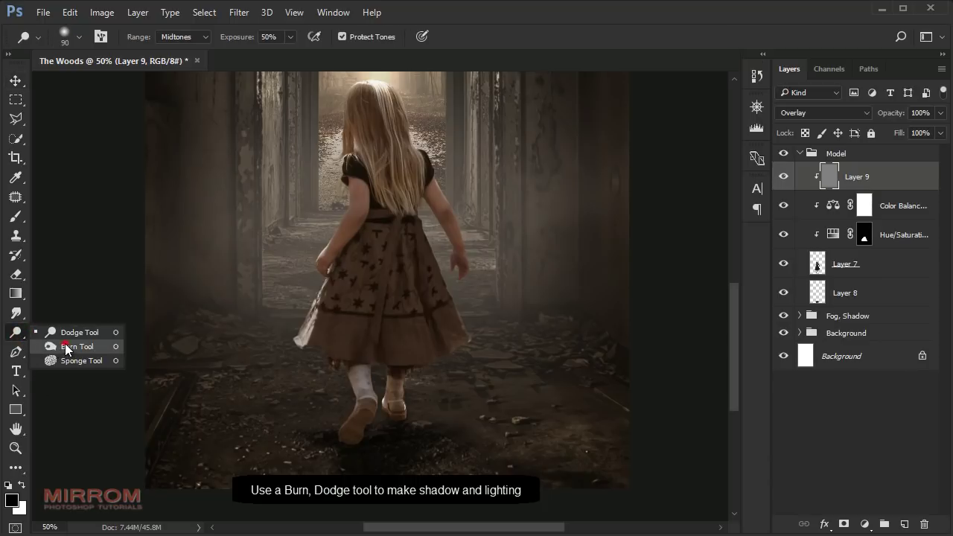
click(67, 347)
click(290, 36)
drag(292, 54, 310, 57)
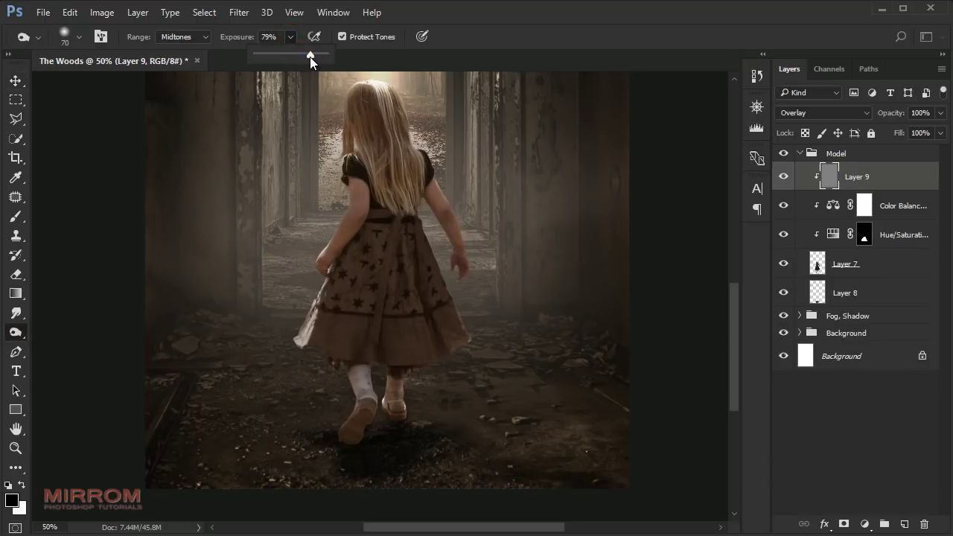
Burn the girl's white sock, dress, waist and left edge darker with a 50–100 brush
mouse_move(372, 379)
mouse_down()
mouse_move(346, 441)
mouse_move(412, 368)
mouse_move(365, 402)
mouse_move(350, 363)
mouse_up()
key(bracketleft)
key(bracketleft)
key(bracketright)
key(bracketright)
key(bracketright)
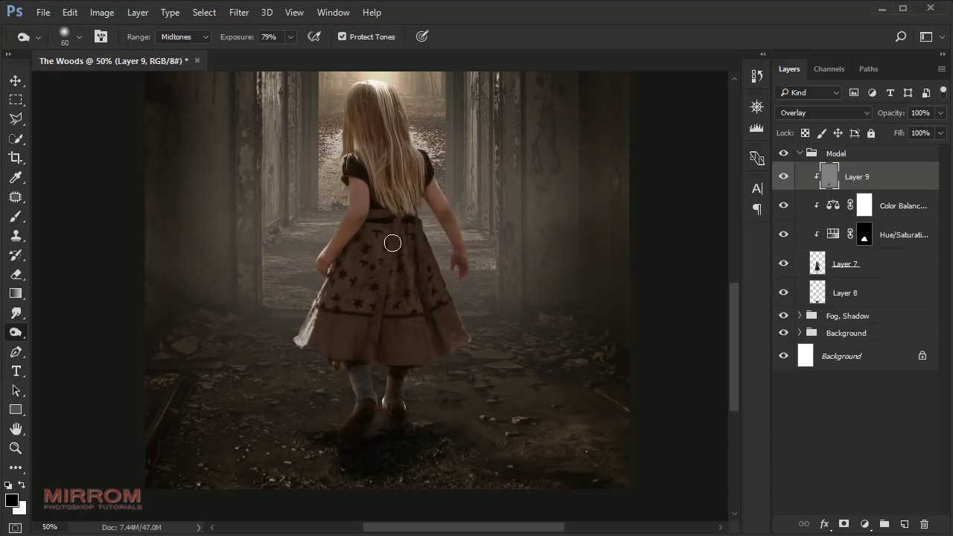
mouse_move(391, 242)
mouse_down()
mouse_move(336, 344)
mouse_move(334, 287)
mouse_move(379, 253)
mouse_move(383, 287)
mouse_up()
key(ctrl+plus)
key(bracketleft)
key(bracketleft)
key(bracketleft)
drag(372, 195, 375, 216)
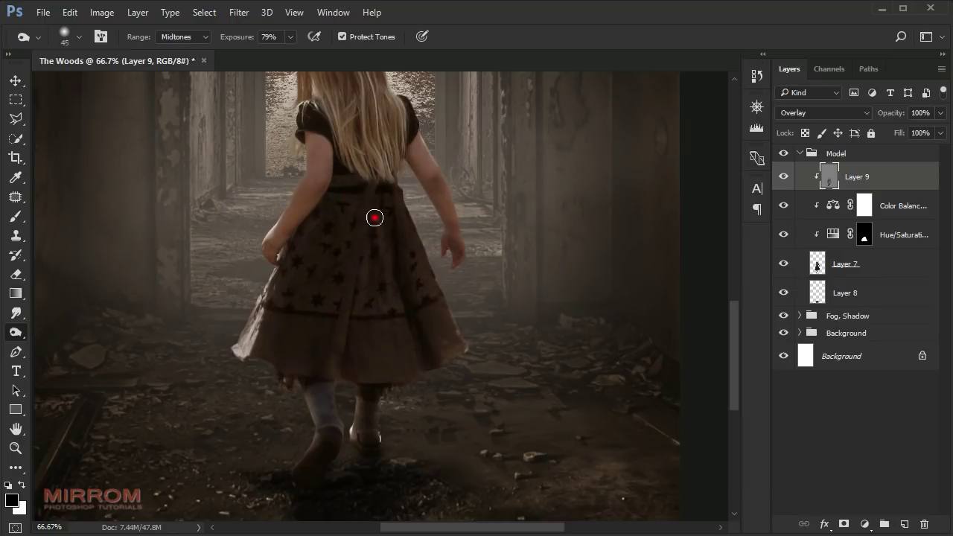
key(bracketright)
key(bracketright)
key(bracketright)
drag(268, 297, 238, 365)
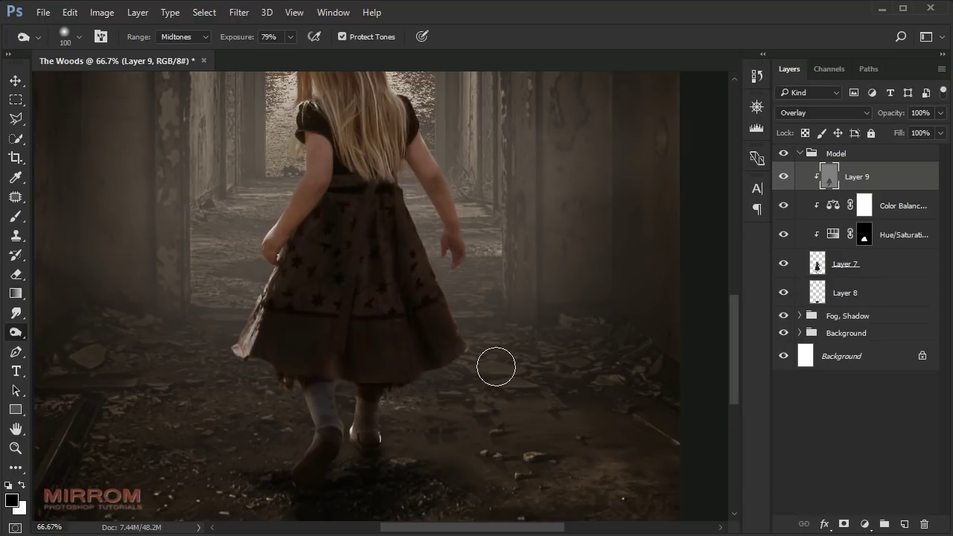
Darken the dress's left side, lower hair and right arm with a 45–60 burn brush
scroll(330, 383, up, 2)
scroll(327, 305, up, 3)
key(bracketleft)
key(bracketleft)
key(bracketleft)
drag(306, 346, 357, 310)
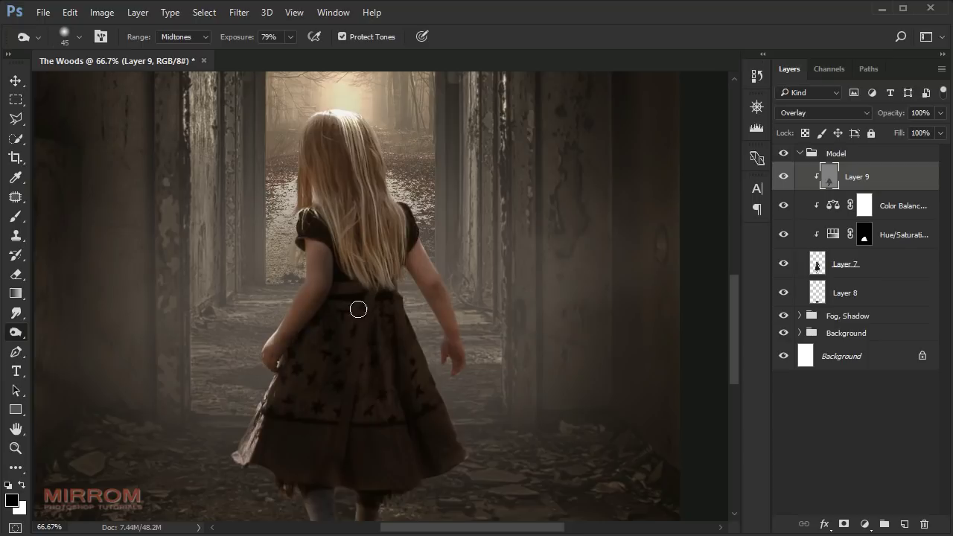
key(bracketleft)
drag(353, 207, 374, 179)
drag(350, 268, 392, 321)
drag(411, 223, 454, 347)
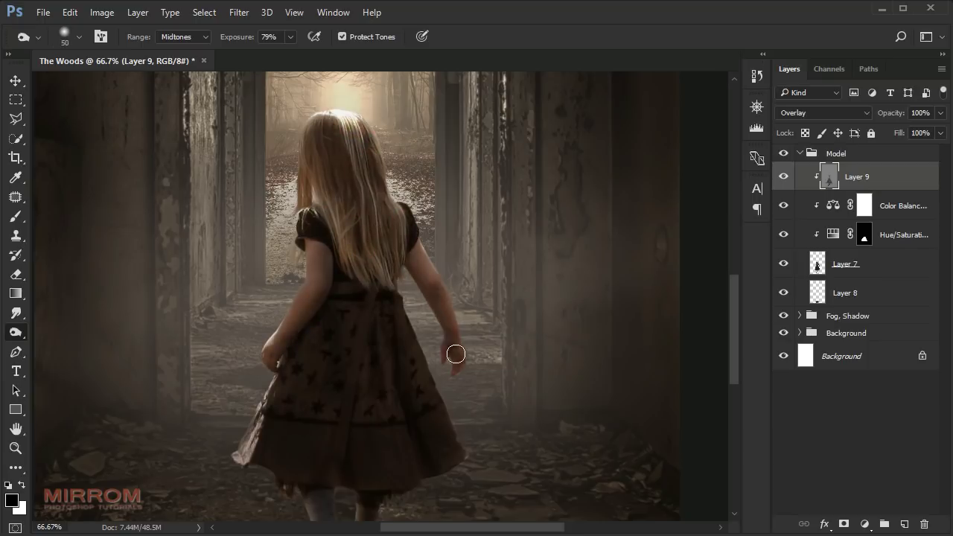
Lower burn exposure to 46% and darken the girl's right side
key(4)
key(6)
key(bracketleft)
drag(439, 305, 418, 228)
scroll(169, 403, down, 1)
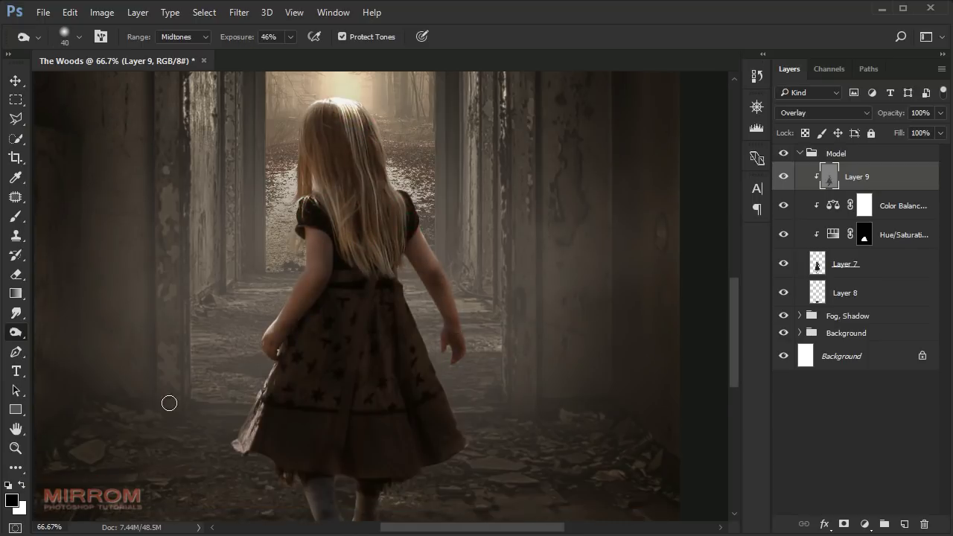
Brighten the hair edge and glow around her head with the Dodge tool at 78%
click(16, 332)
click(68, 331)
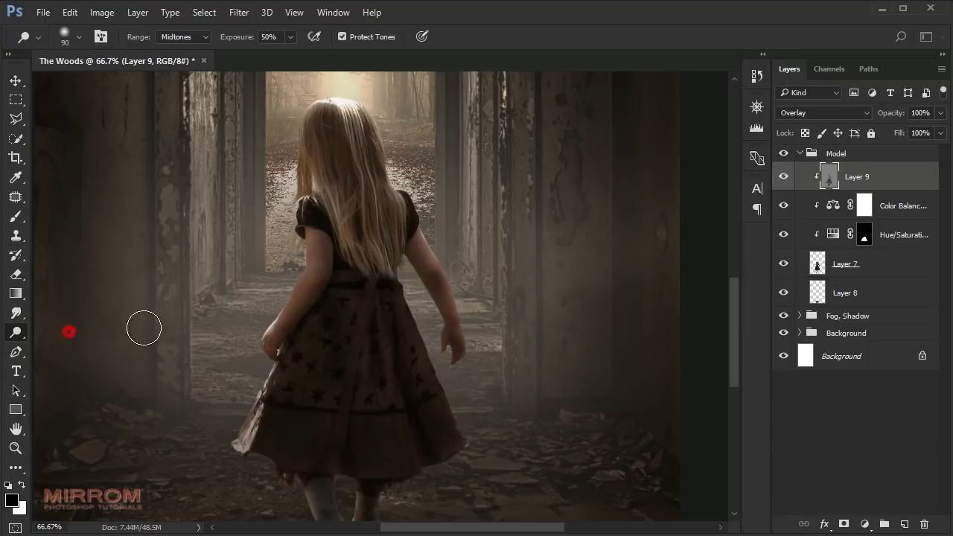
drag(233, 37, 269, 36)
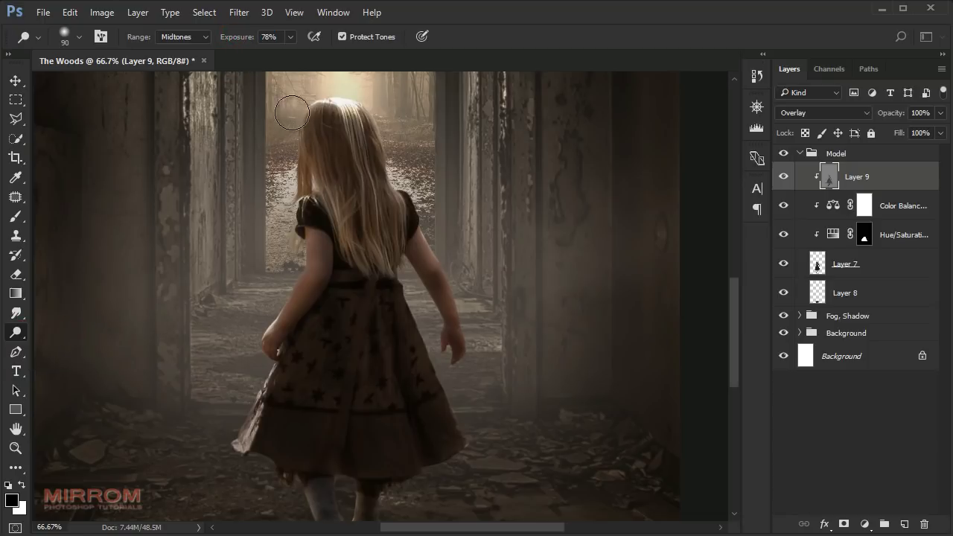
mouse_move(292, 156)
mouse_down()
mouse_move(291, 205)
mouse_move(285, 111)
mouse_move(277, 259)
mouse_move(381, 117)
mouse_up()
key(bracketleft)
key(bracketleft)
key(bracketleft)
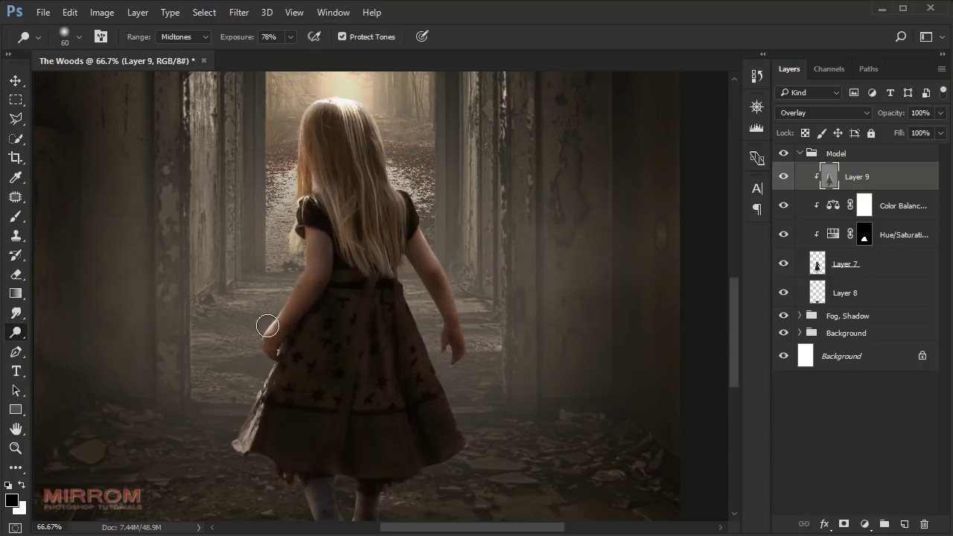
scroll(245, 313, down, 5)
scroll(351, 425, up, 8)
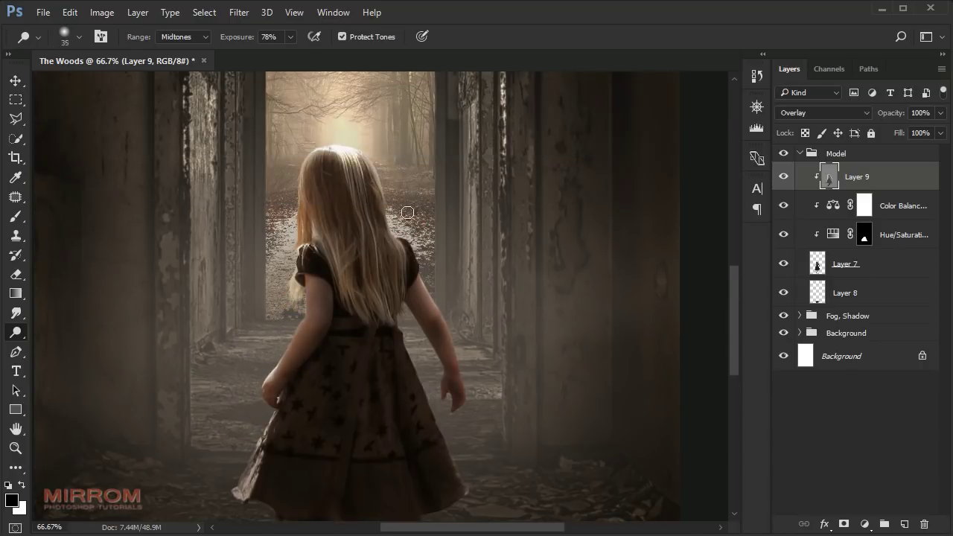
key(bracketright)
scroll(509, 256, down, 6)
key(ctrl+minus)
key(ctrl+minus)
Add a clipped Curves layer lowering the girl's highlights, then collapse the Model group
key(v)
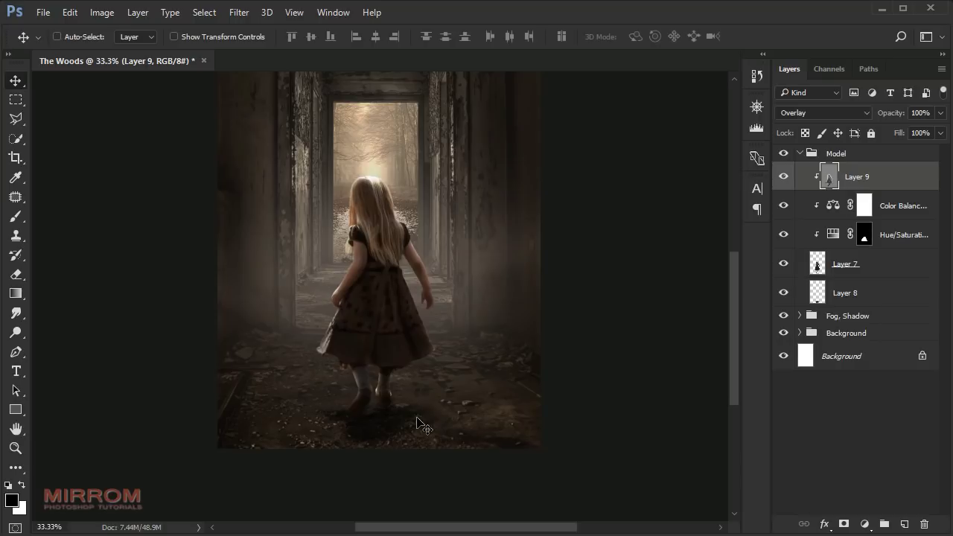
click(864, 523)
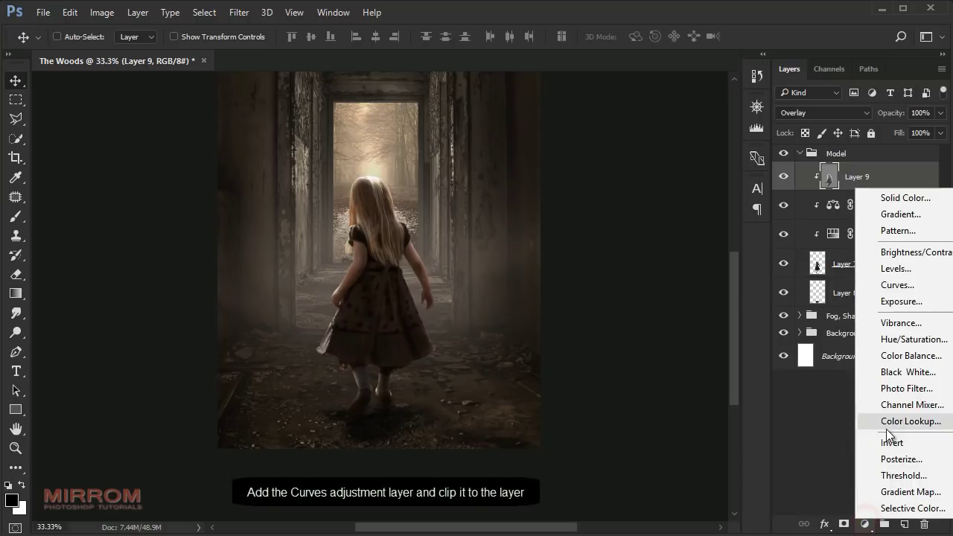
click(896, 285)
click(626, 427)
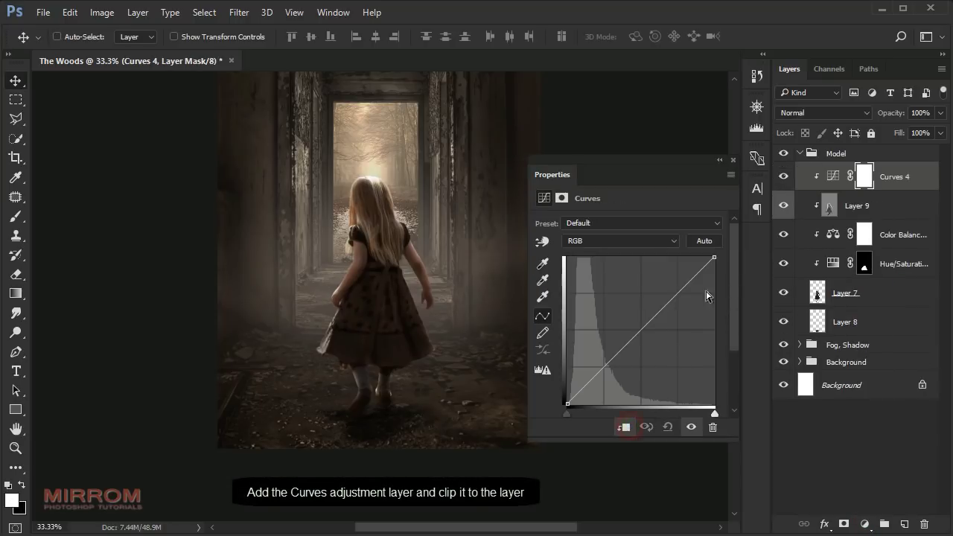
drag(716, 257, 742, 266)
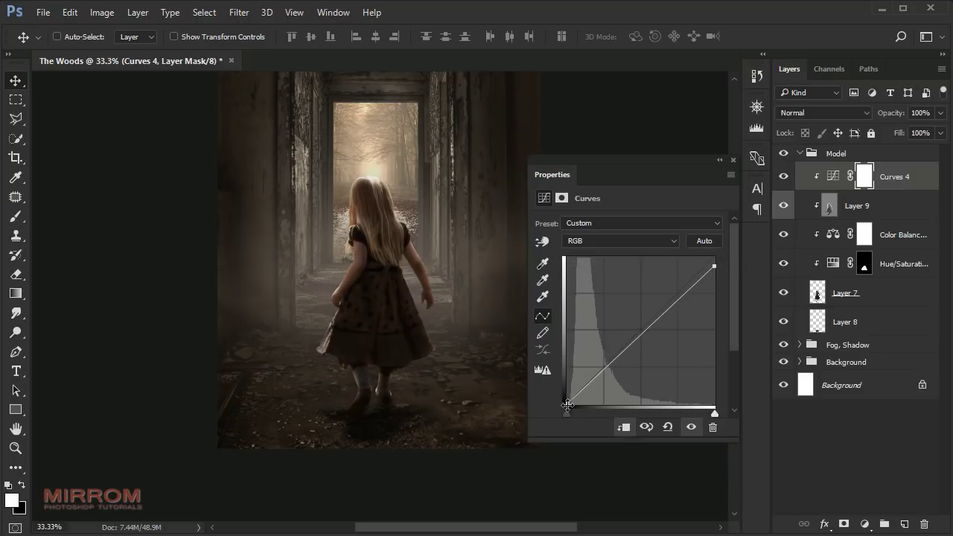
drag(567, 405, 551, 402)
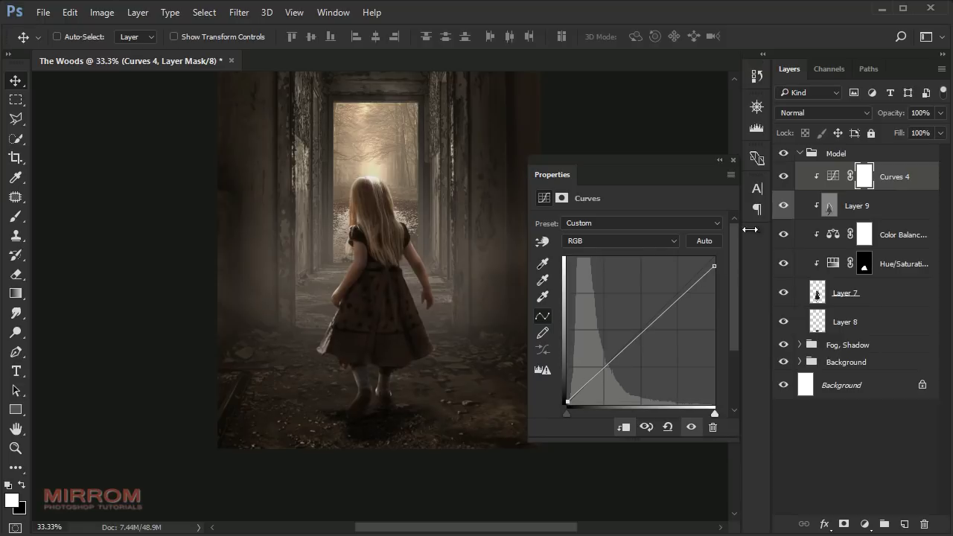
click(733, 160)
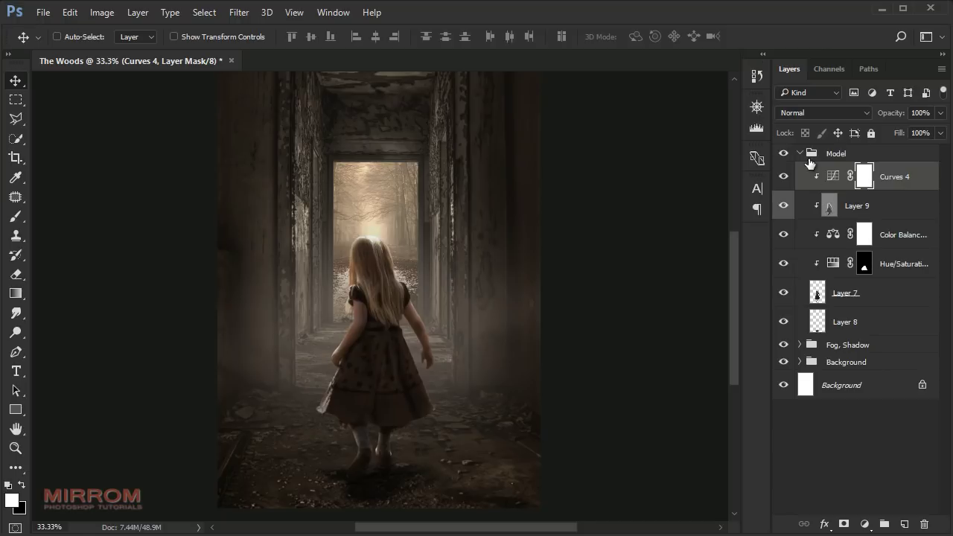
click(785, 155)
click(811, 153)
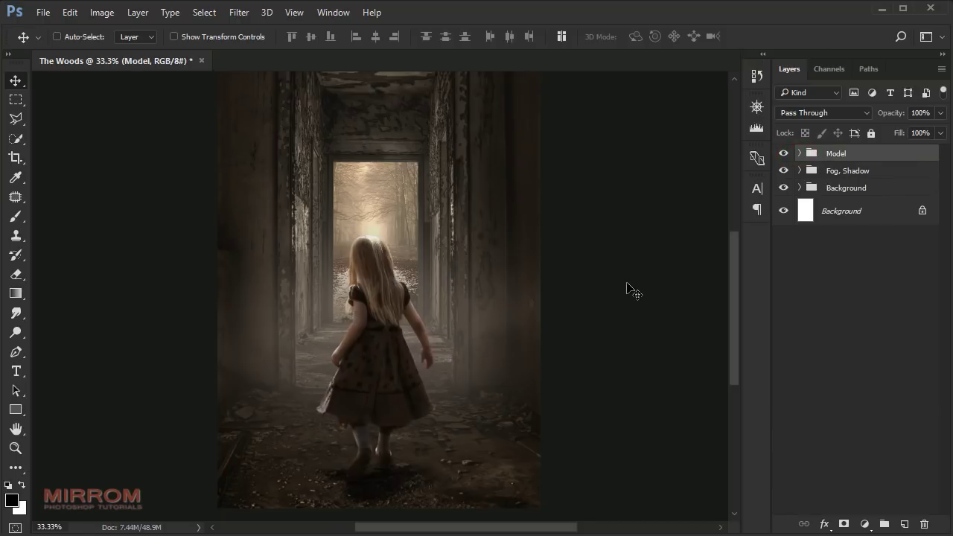
Expand the Fog, Shadow group and lower Layer 5 fog to 33% opacity
key(ctrl+minus)
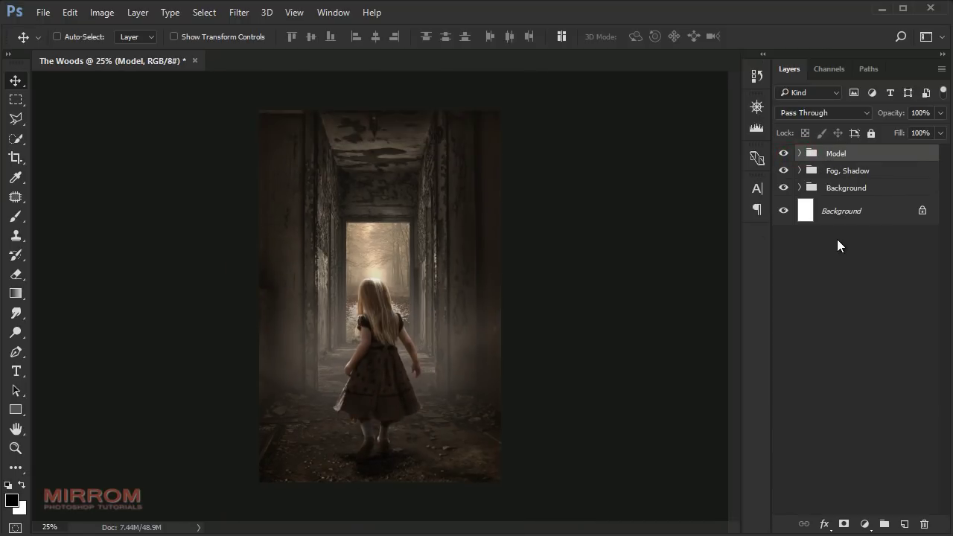
click(783, 170)
click(800, 171)
click(783, 195)
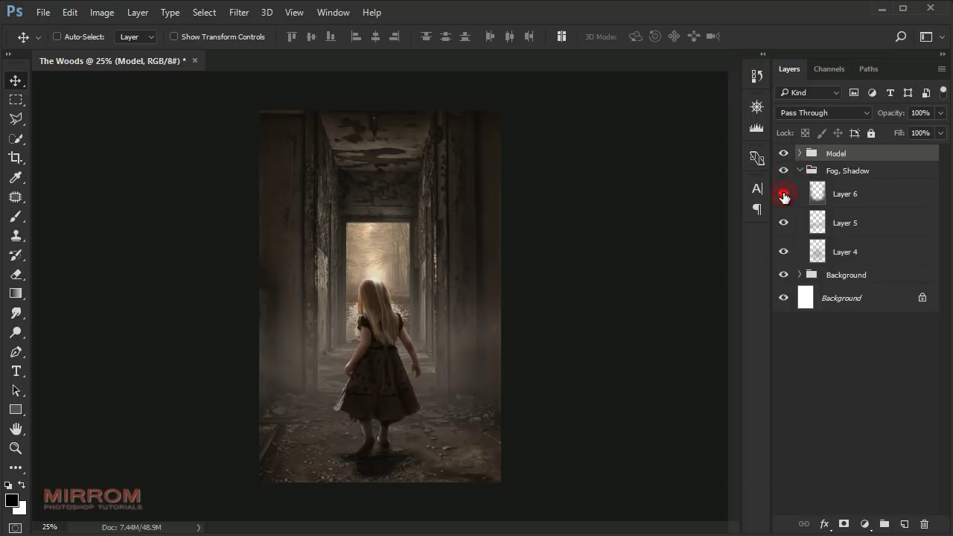
click(783, 223)
click(783, 222)
click(867, 222)
click(786, 227)
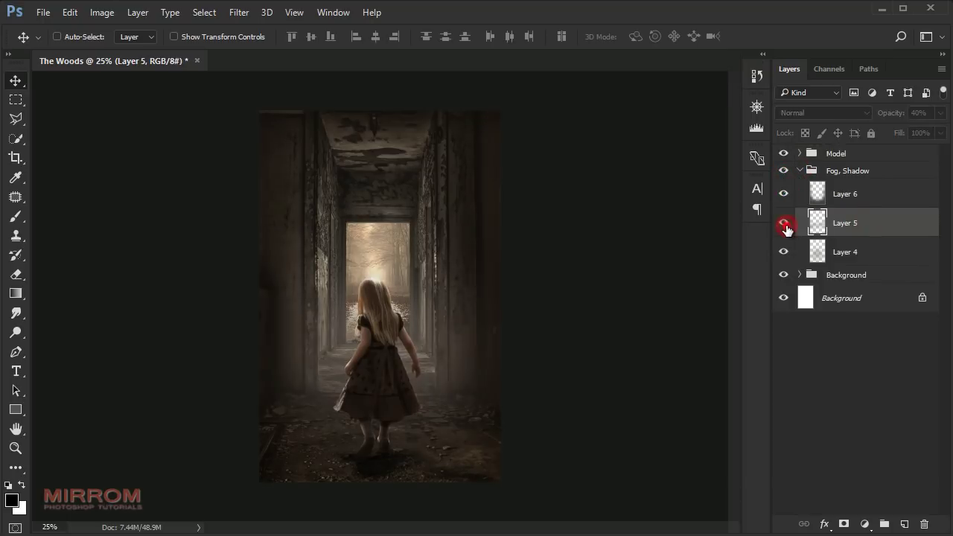
click(783, 222)
drag(901, 118, 884, 118)
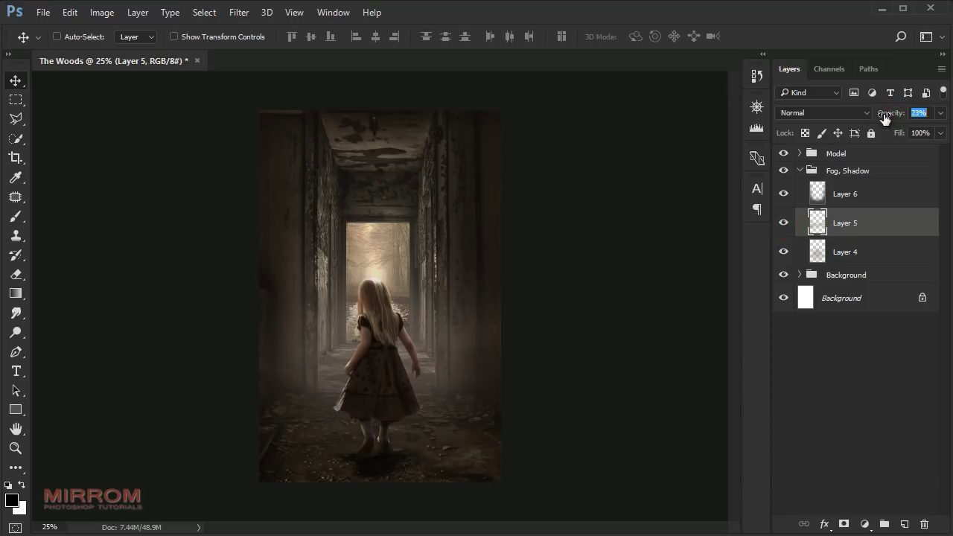
Lower Layer 4 fog to about 61% opacity and collapse the group
click(783, 252)
click(783, 252)
click(843, 257)
drag(895, 117, 891, 119)
click(871, 222)
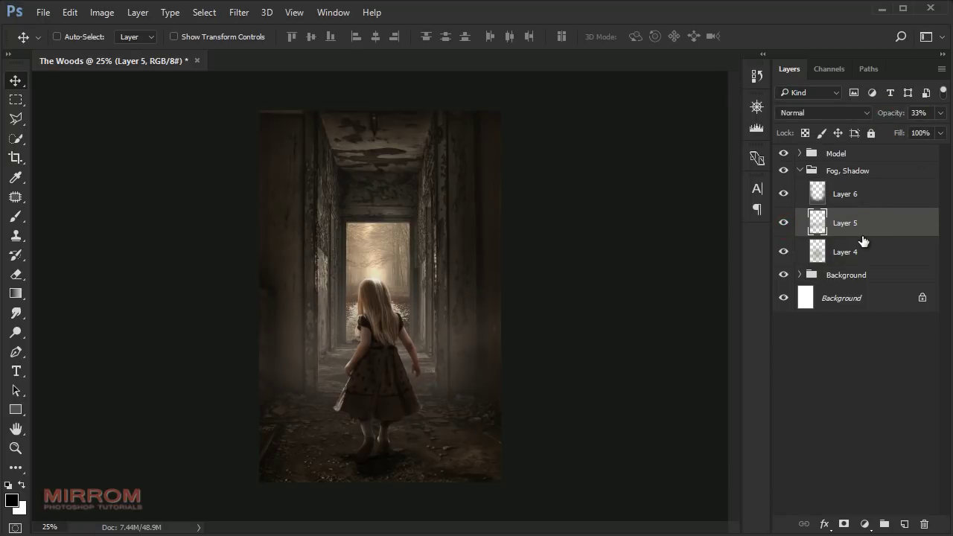
click(795, 172)
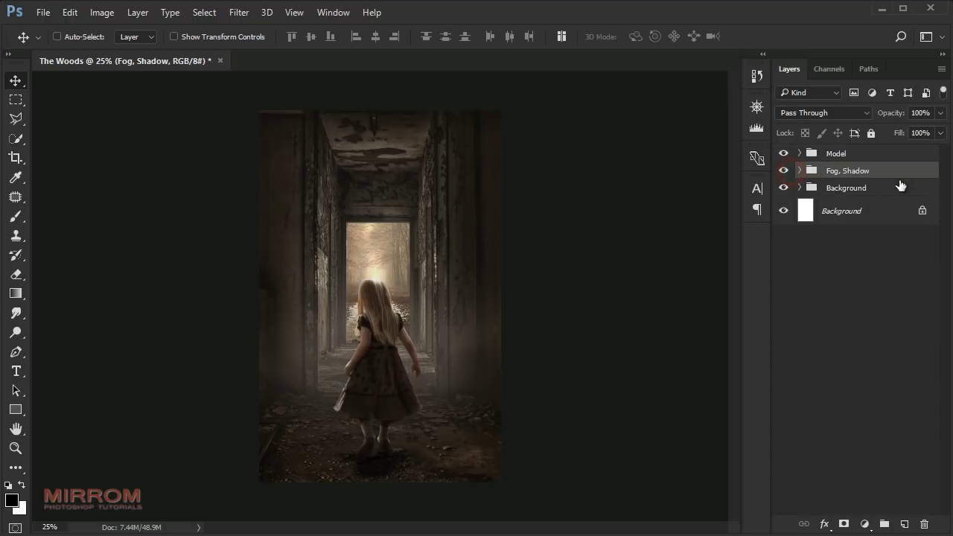
Create a new group at the top of the layer stack named Effects
click(866, 156)
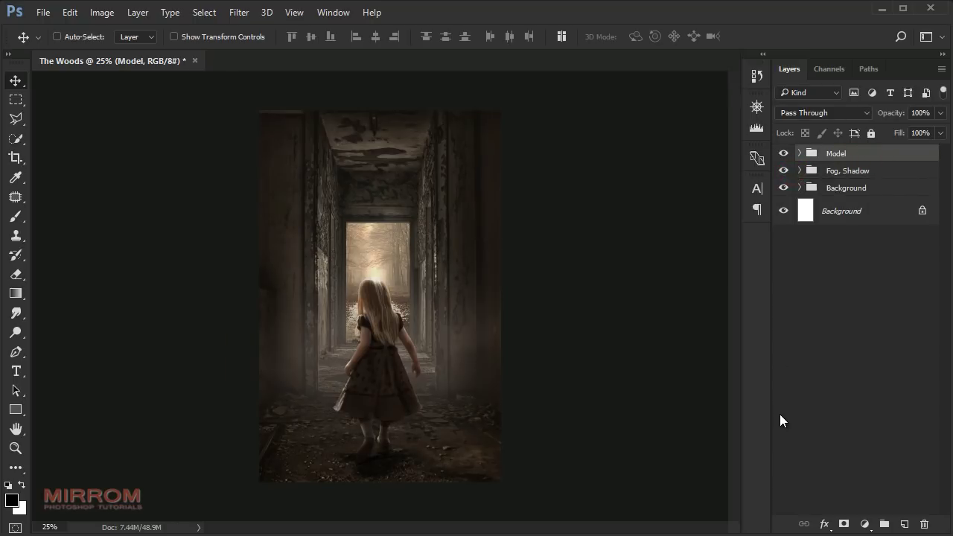
click(884, 524)
double_click(840, 153)
text(Effects)
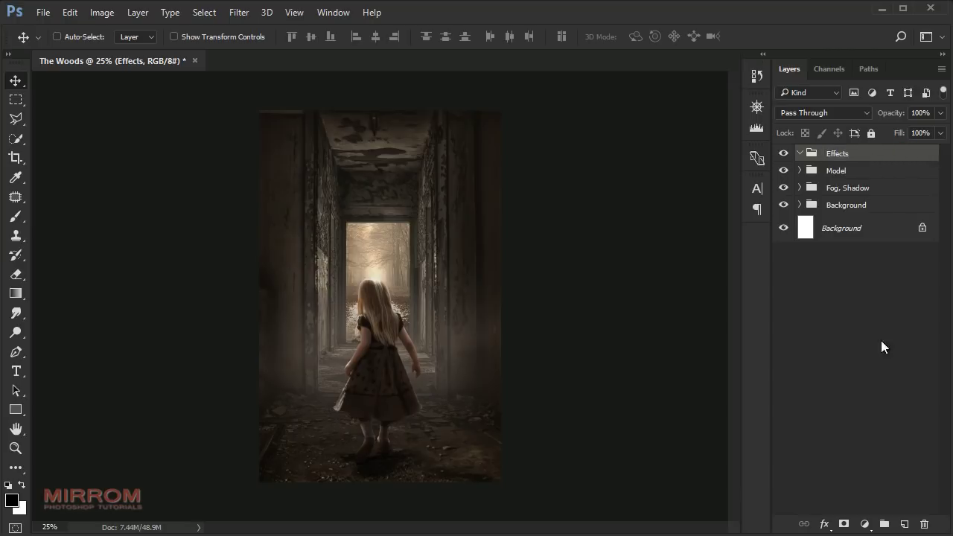
Add a Gradient Map adjustment starting from the last brown gradient preset
click(864, 523)
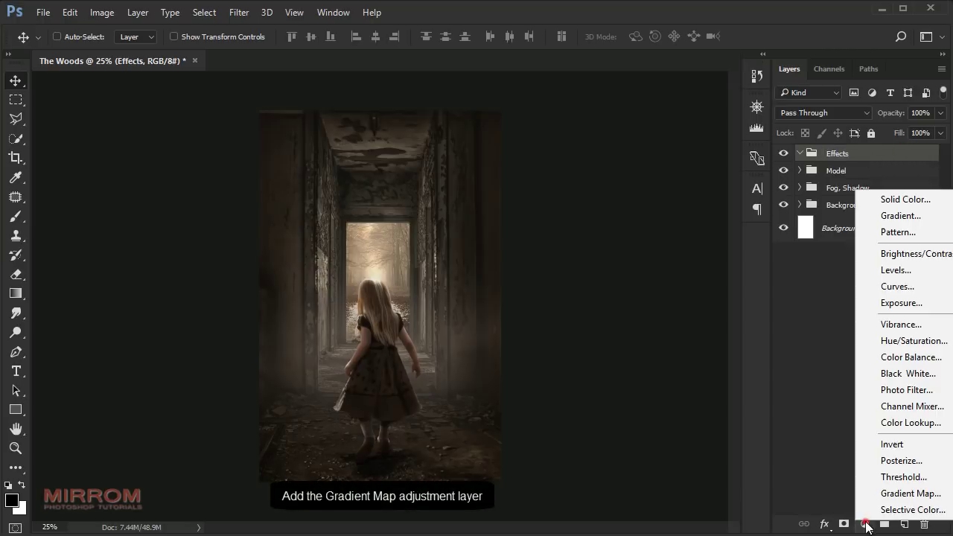
click(910, 493)
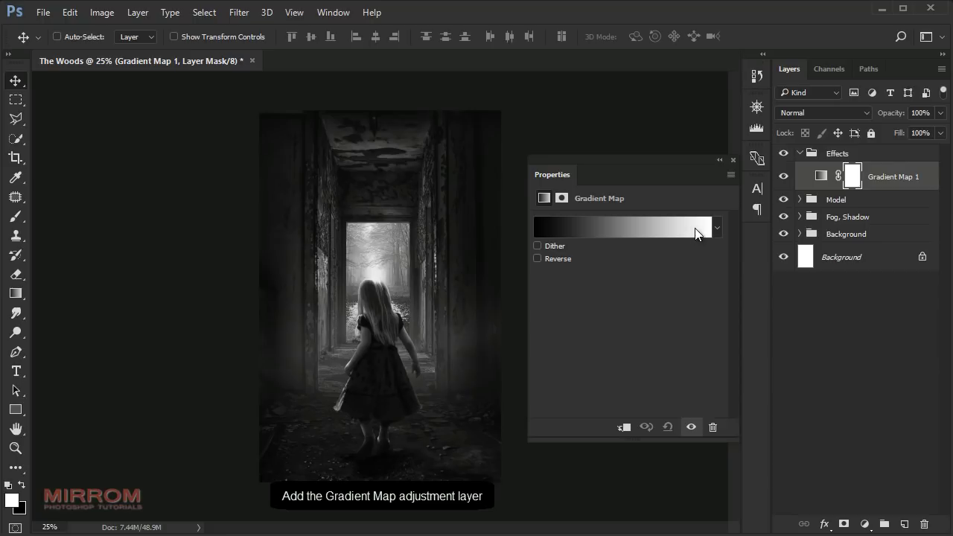
click(694, 228)
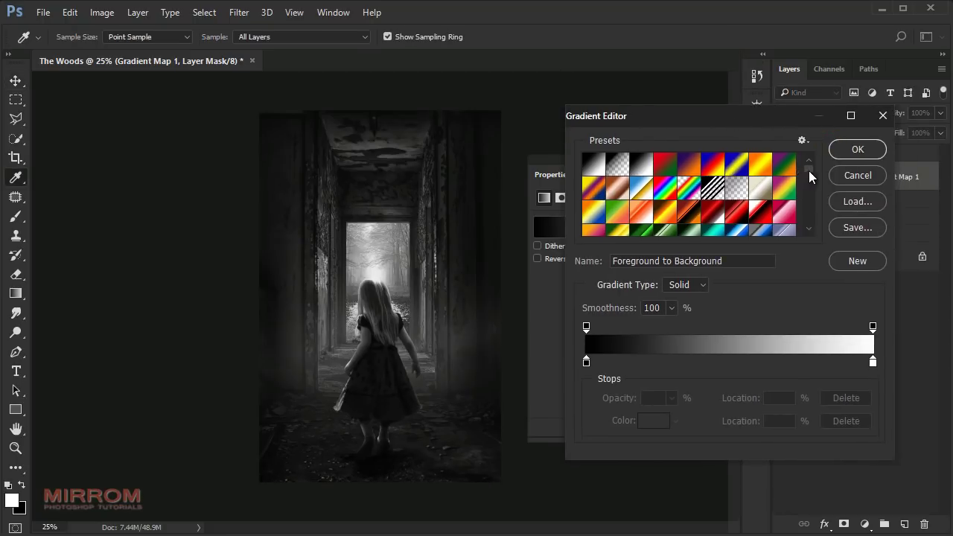
drag(809, 171, 815, 223)
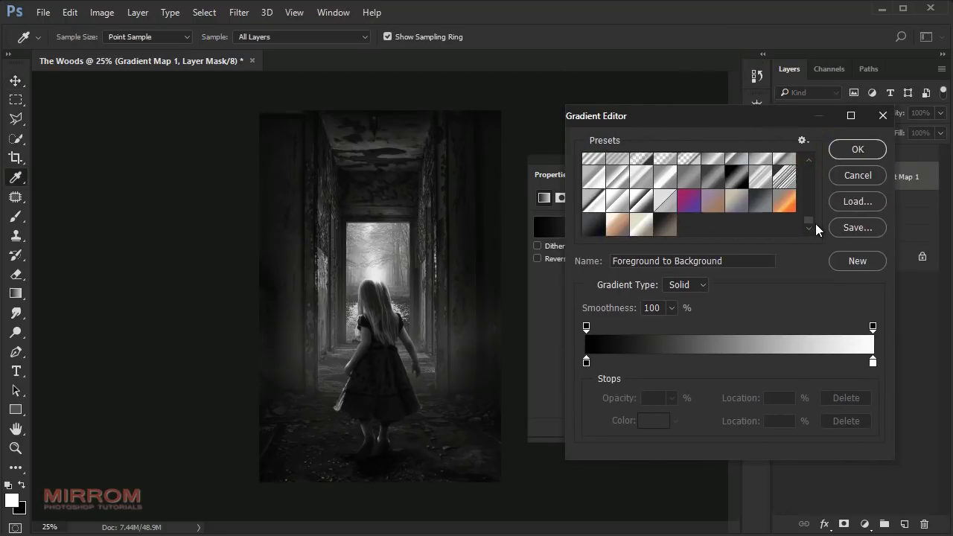
click(666, 225)
Set the gradient stops to #1a1819 and #7e7161 and accept the gradient
click(585, 361)
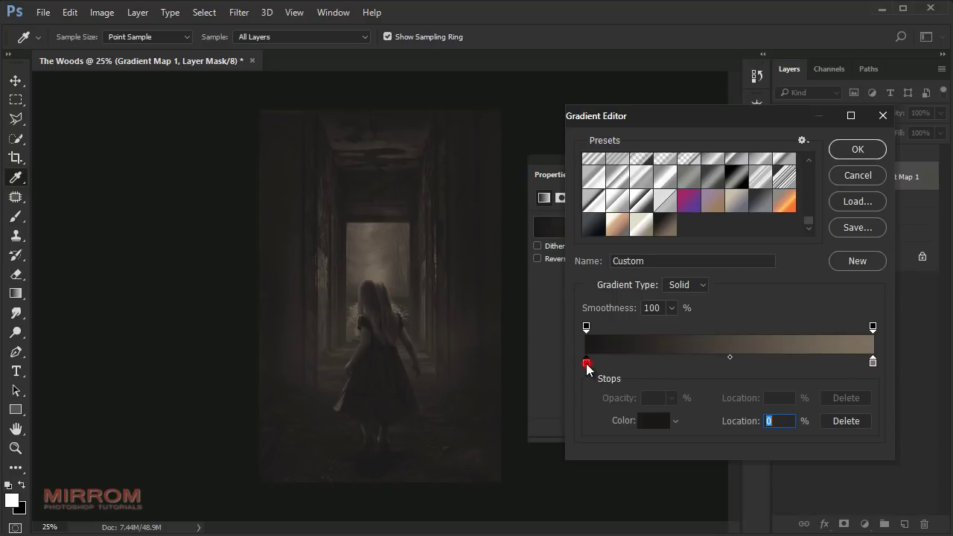
click(653, 419)
click(713, 443)
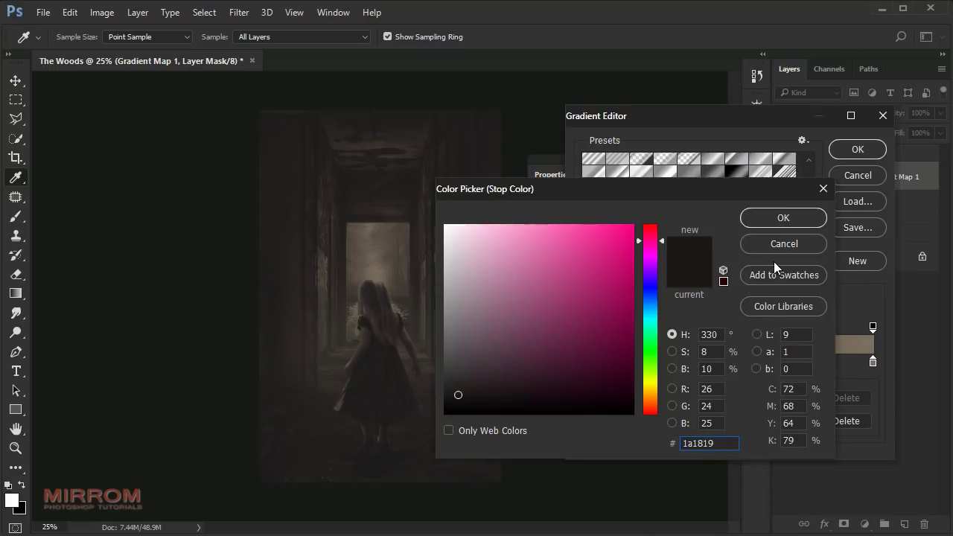
click(765, 216)
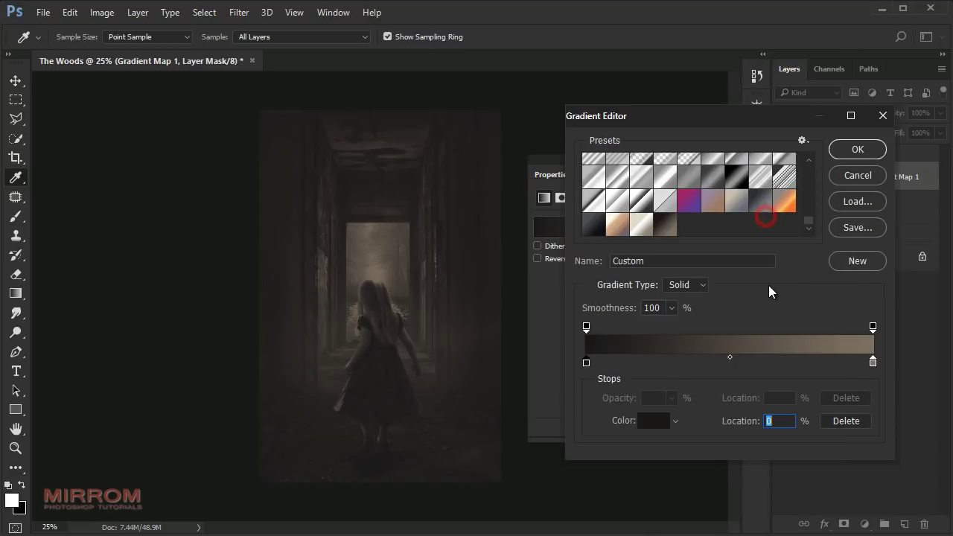
click(873, 363)
click(655, 420)
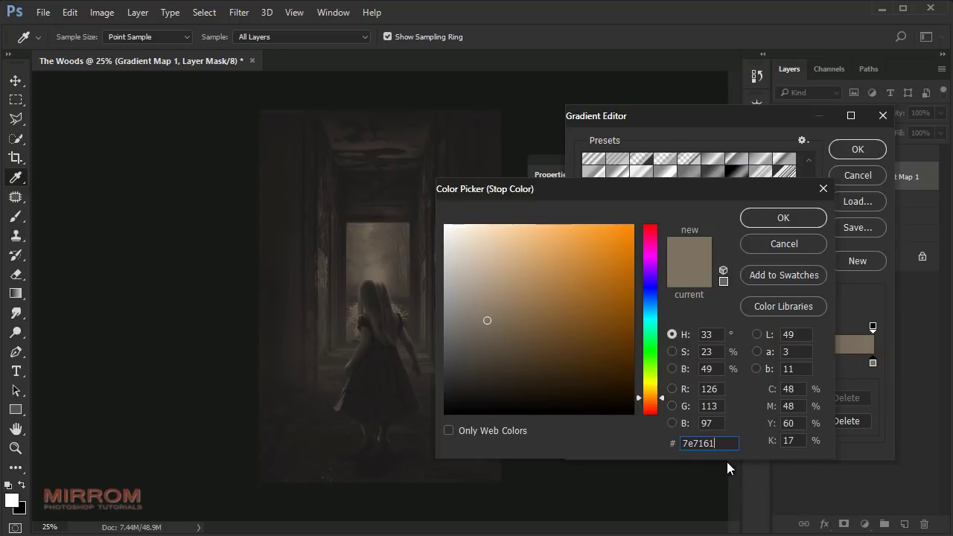
click(760, 221)
click(858, 150)
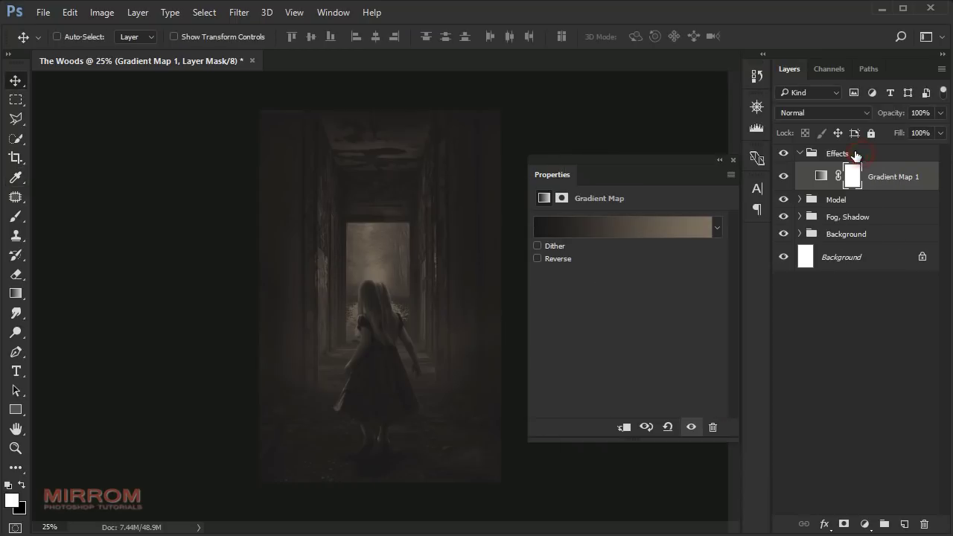
Blend Gradient Map 1 in Soft Light at 40% opacity and compare before/after
click(849, 115)
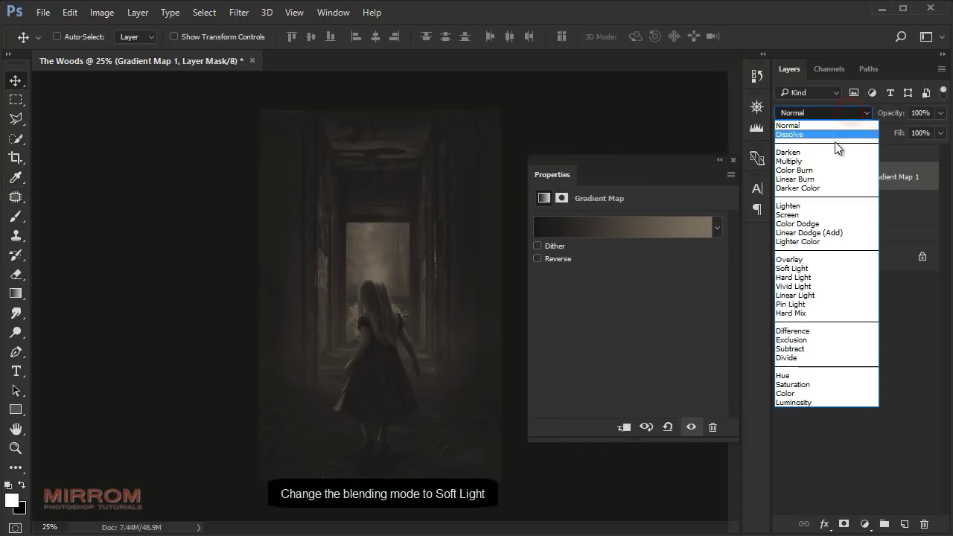
click(818, 270)
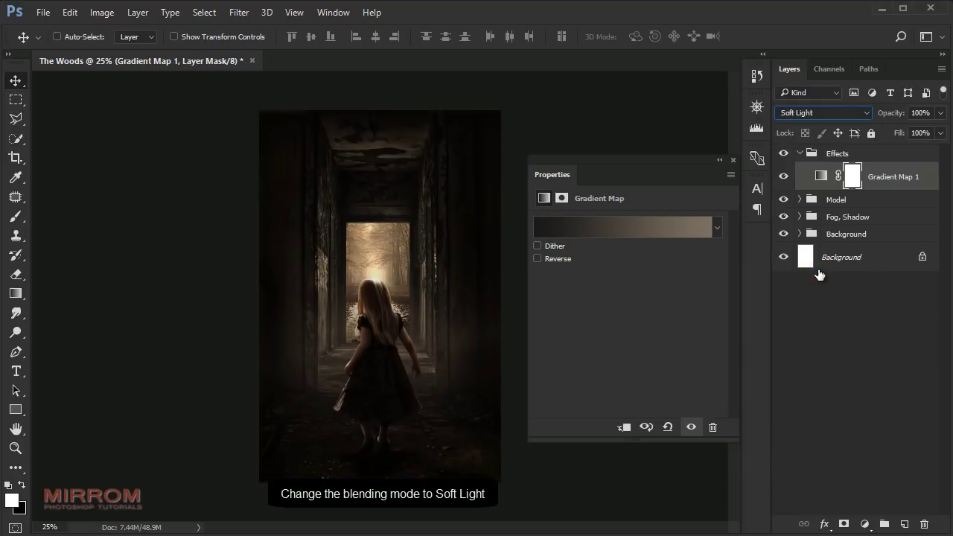
click(732, 160)
click(941, 114)
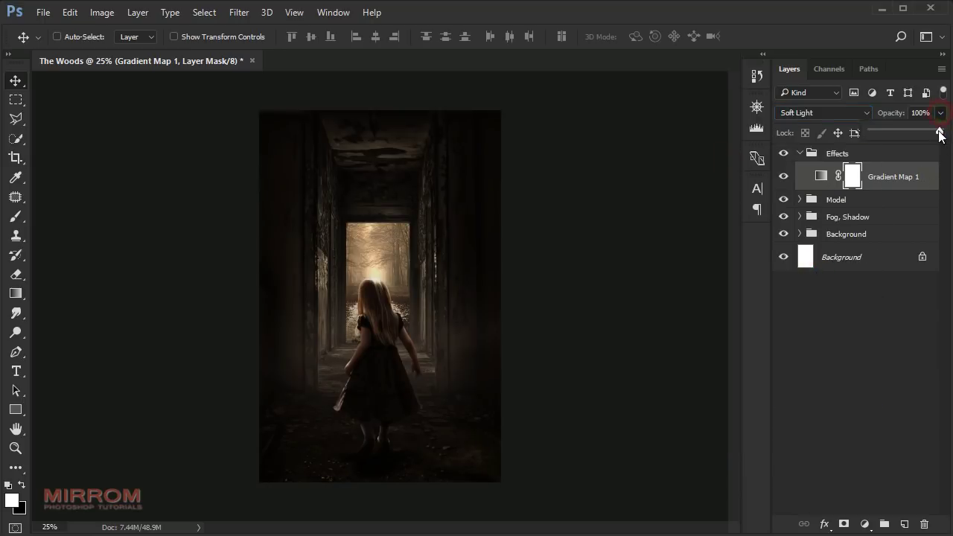
drag(941, 131, 933, 133)
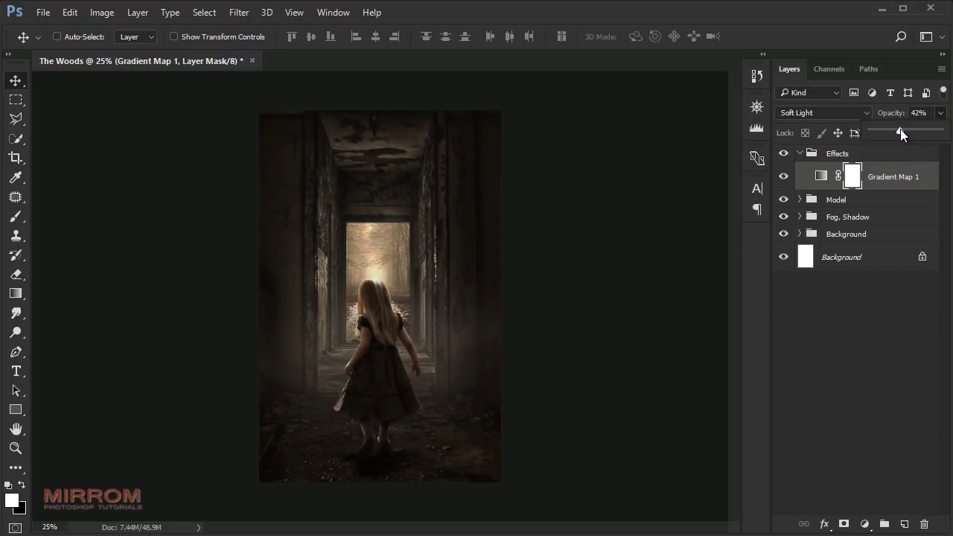
click(783, 176)
click(894, 182)
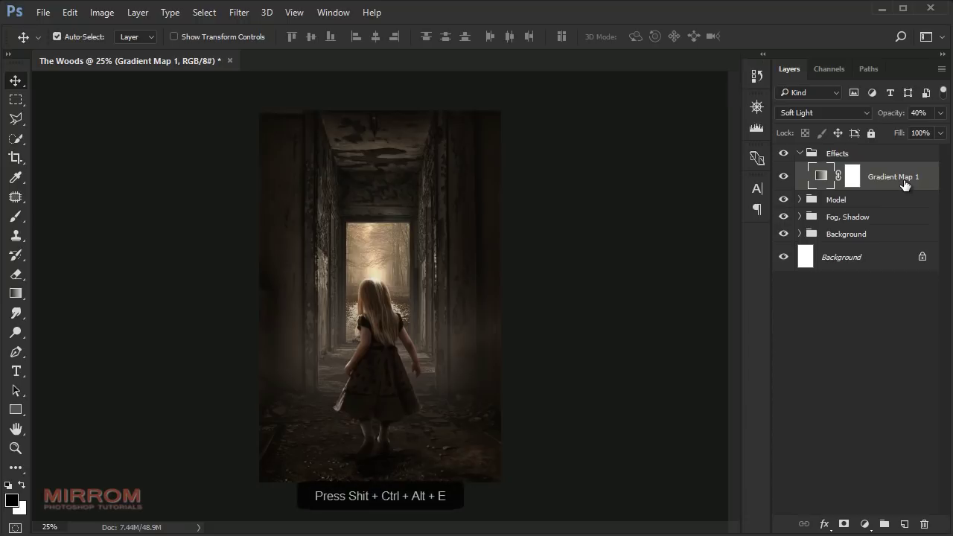
Merge all visible layers into Layer 10 set to Linear Light
key(ctrl+shift+alt+e)
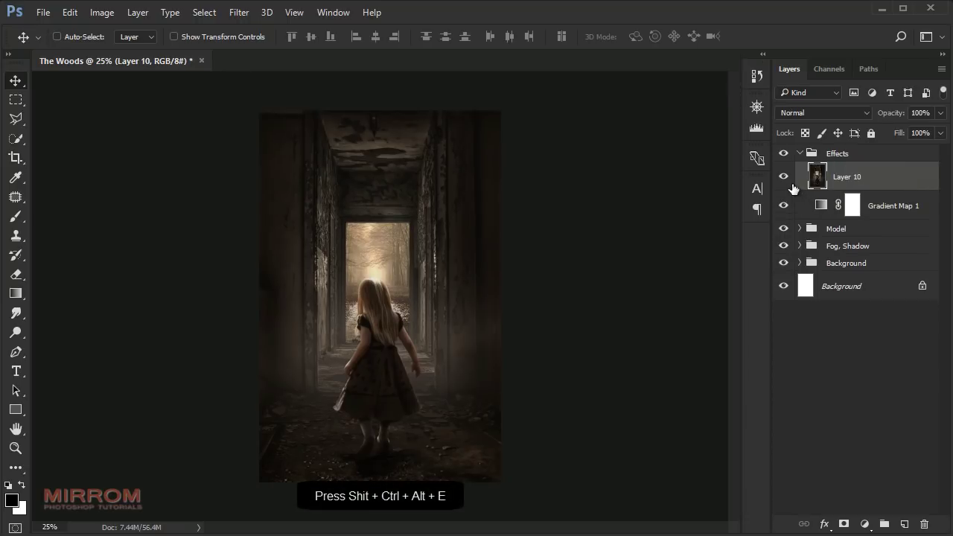
click(825, 113)
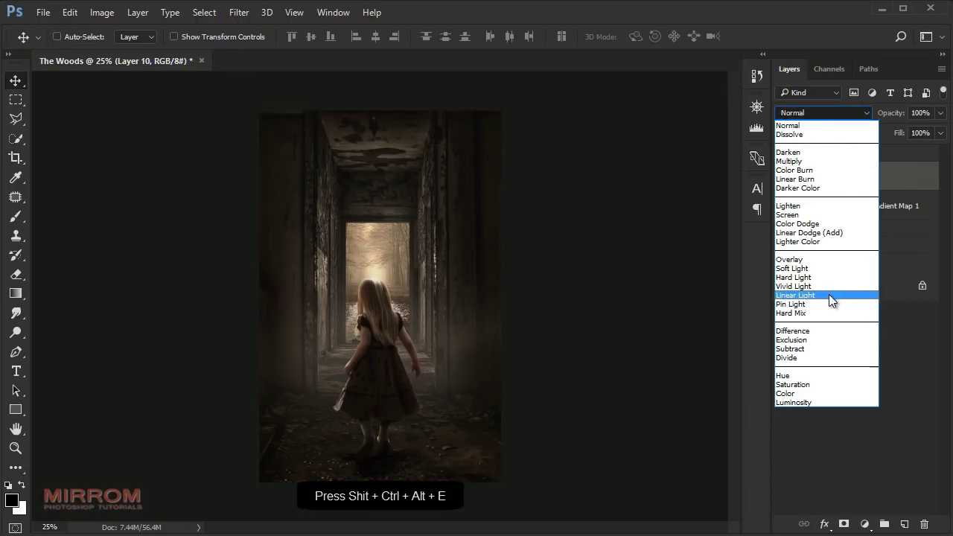
click(823, 296)
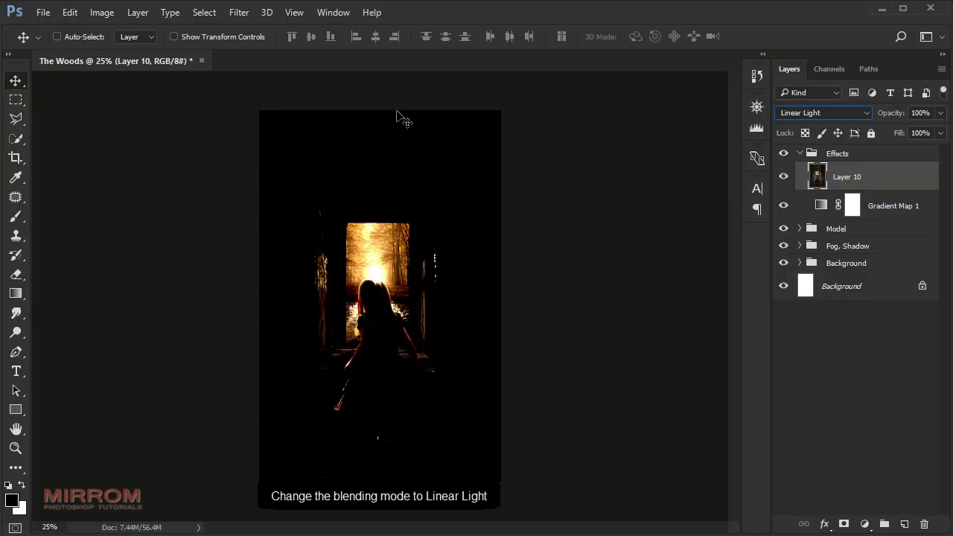
Apply a High Pass filter with a 2.1-pixel radius to Layer 10
click(239, 12)
mouse_move(250, 304)
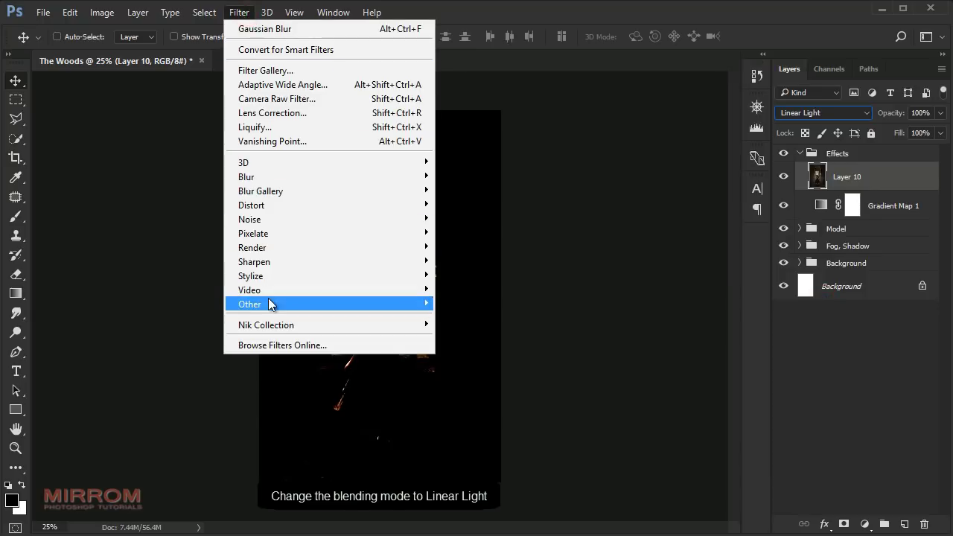
click(492, 319)
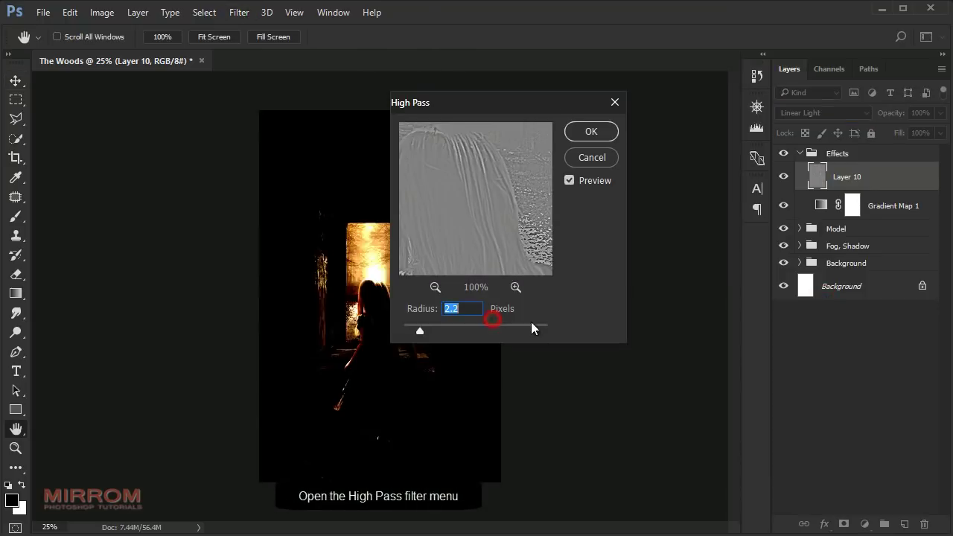
drag(487, 110, 595, 147)
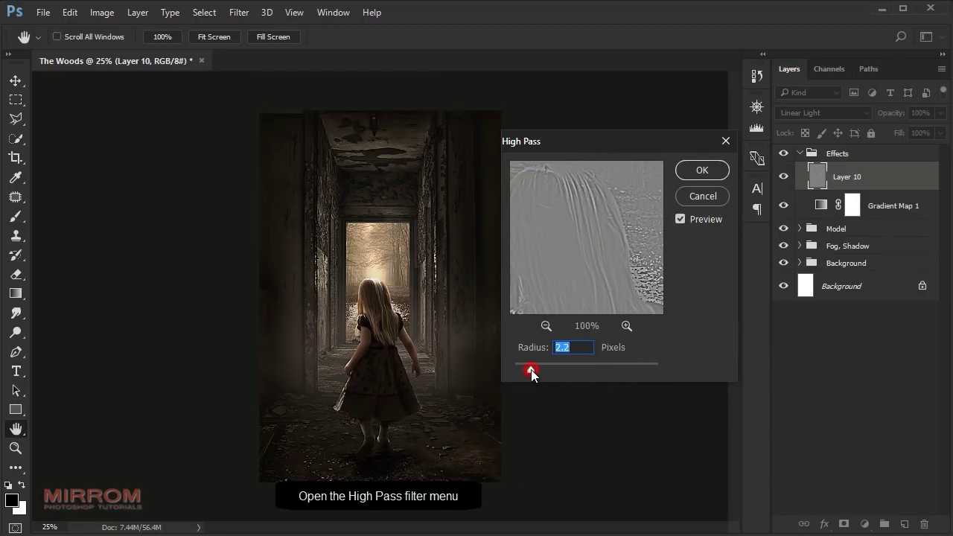
drag(531, 369, 530, 372)
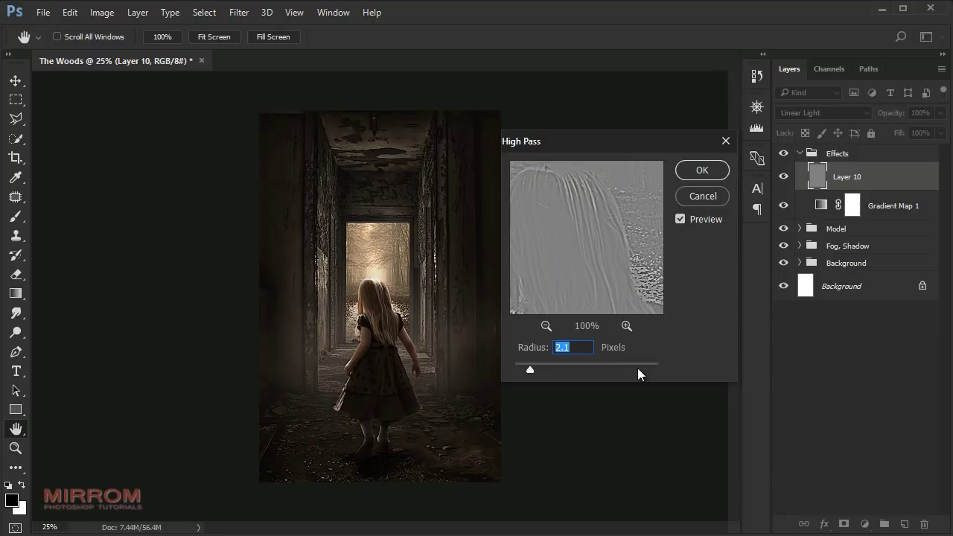
click(680, 219)
click(701, 172)
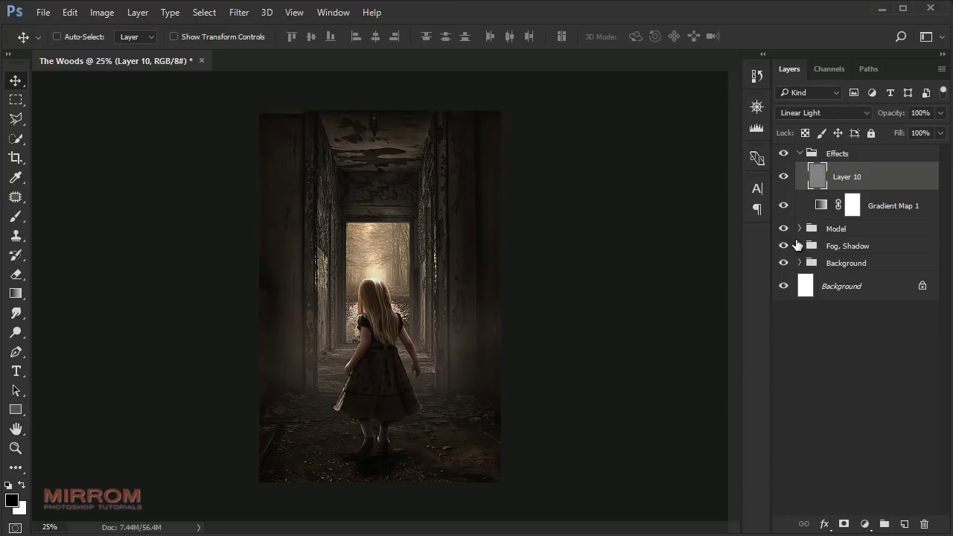
Duplicate Layer 10, check the doorway sharpening up close, and collapse the Effects group
key(ctrl+j)
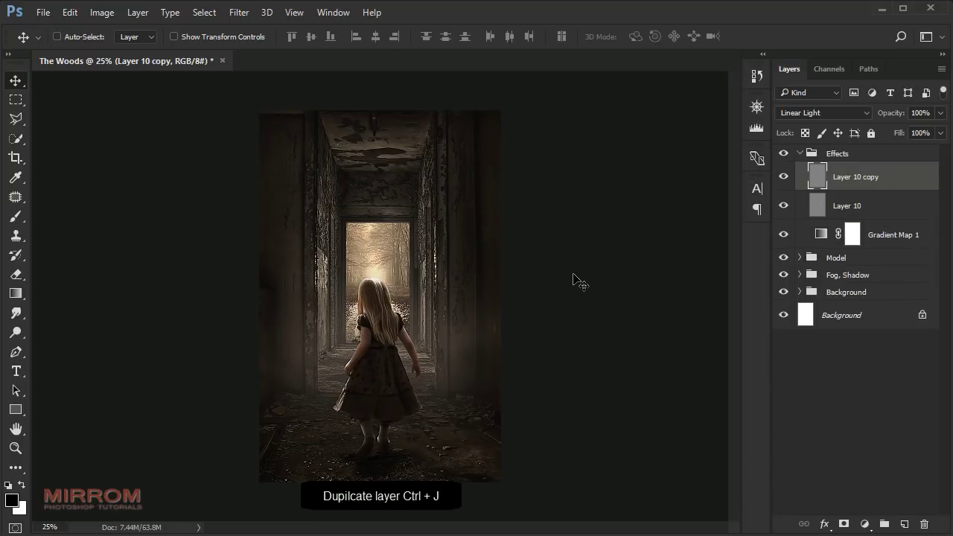
key(ctrl+space)
click(388, 190)
click(355, 166)
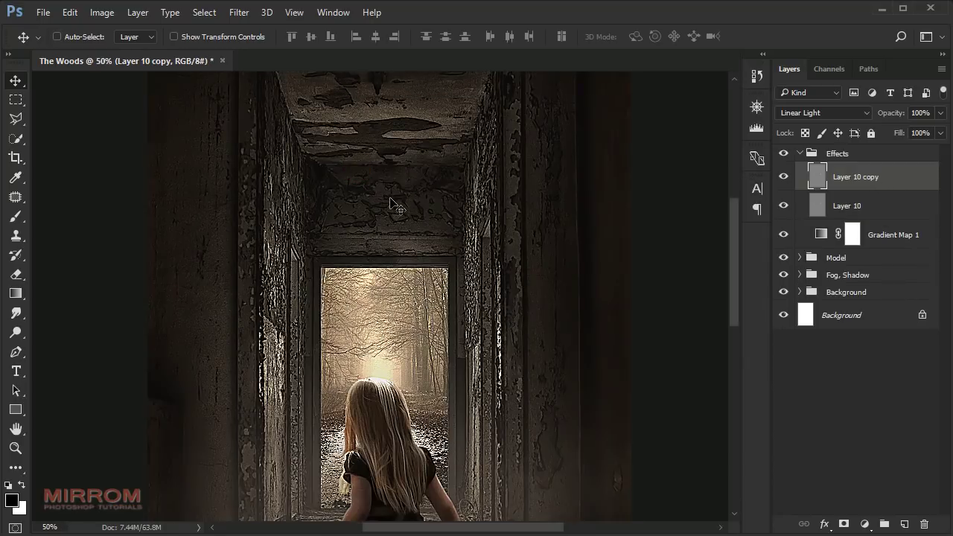
scroll(390, 199, down, 2)
scroll(390, 200, down, 2)
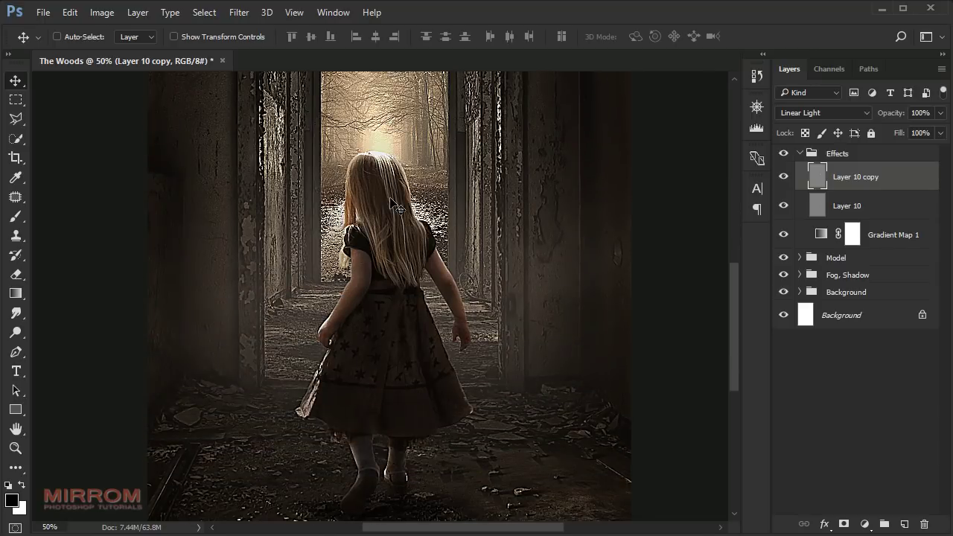
scroll(390, 200, down, 2)
scroll(390, 199, up, 3)
scroll(395, 203, up, 3)
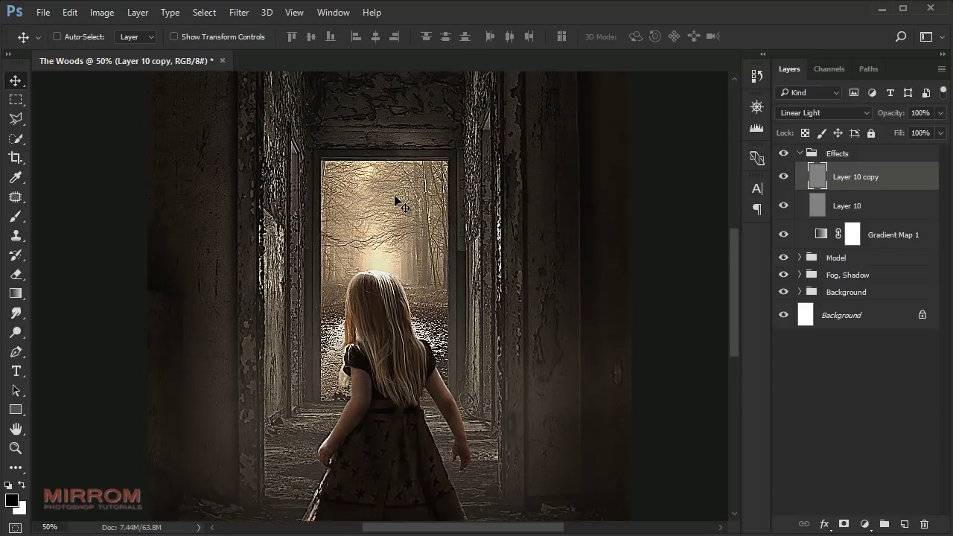
scroll(394, 203, up, 2)
click(783, 177)
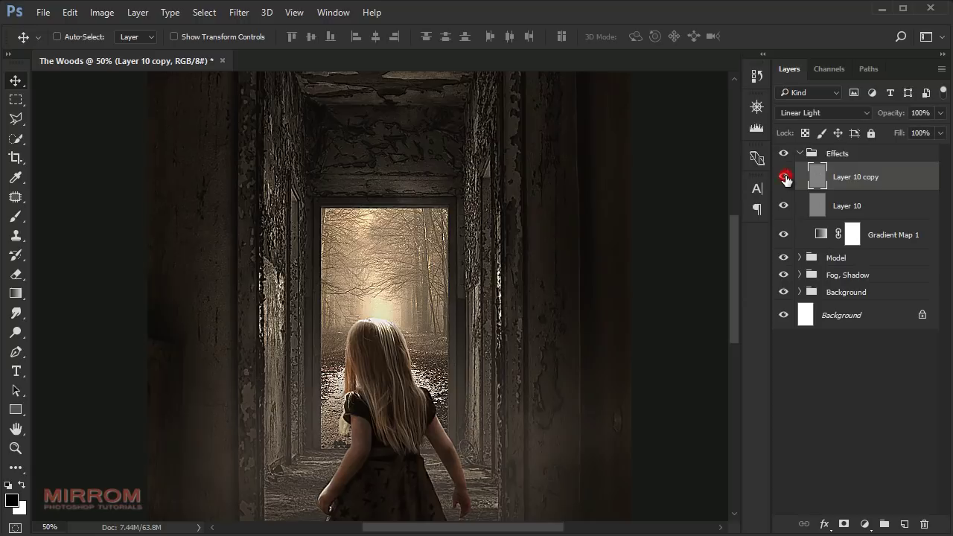
key(ctrl+minus)
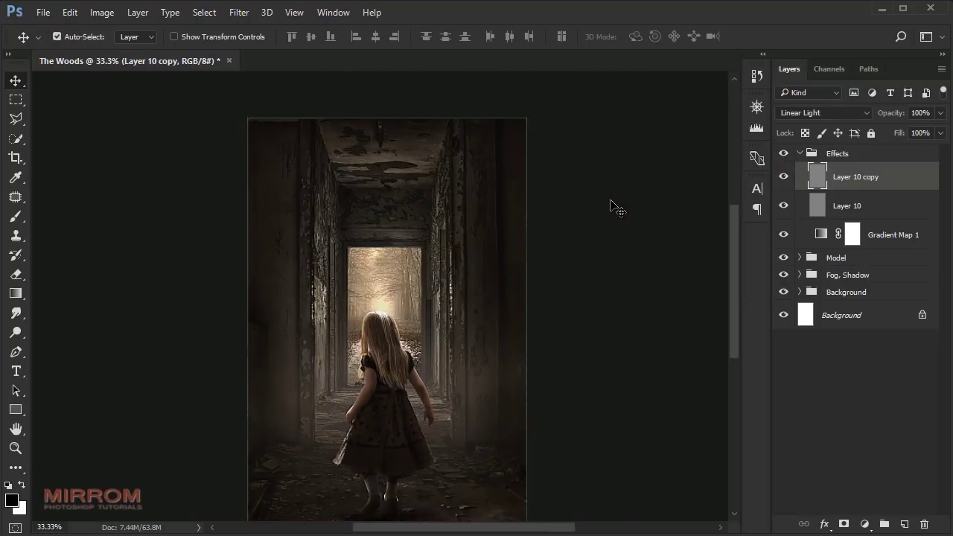
key(ctrl+minus)
click(810, 154)
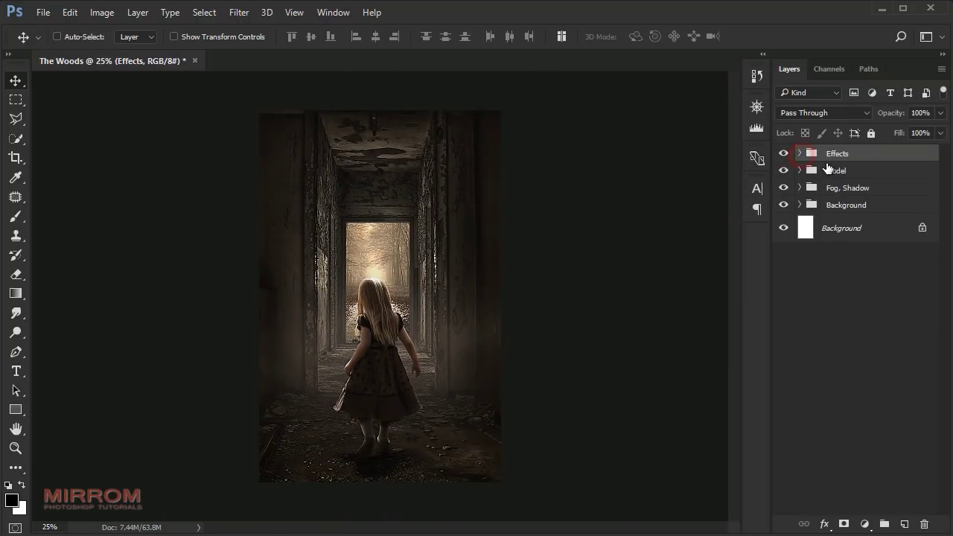
Add a layer group named 'Texts' at the top of the stack and zoom to 50%
click(885, 524)
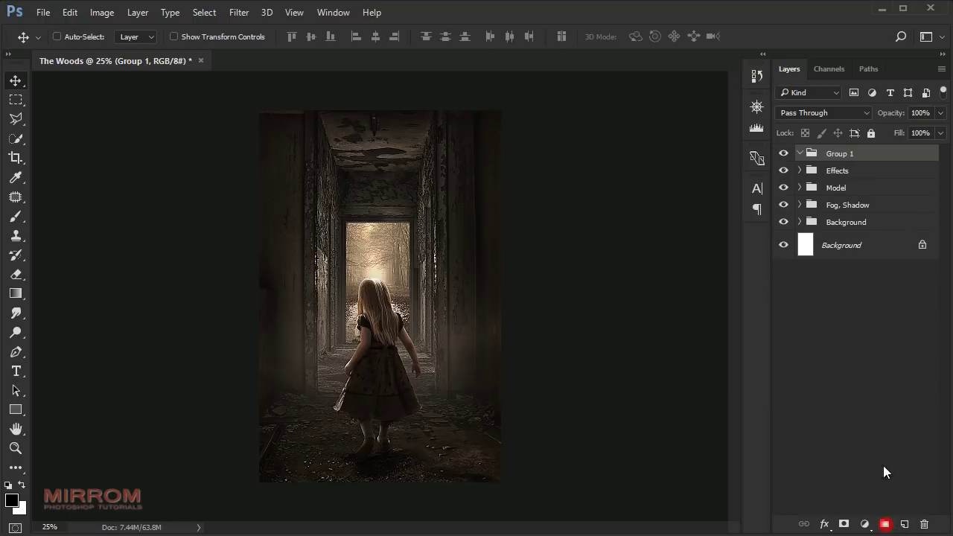
double_click(838, 155)
text(Texts)
key(Return)
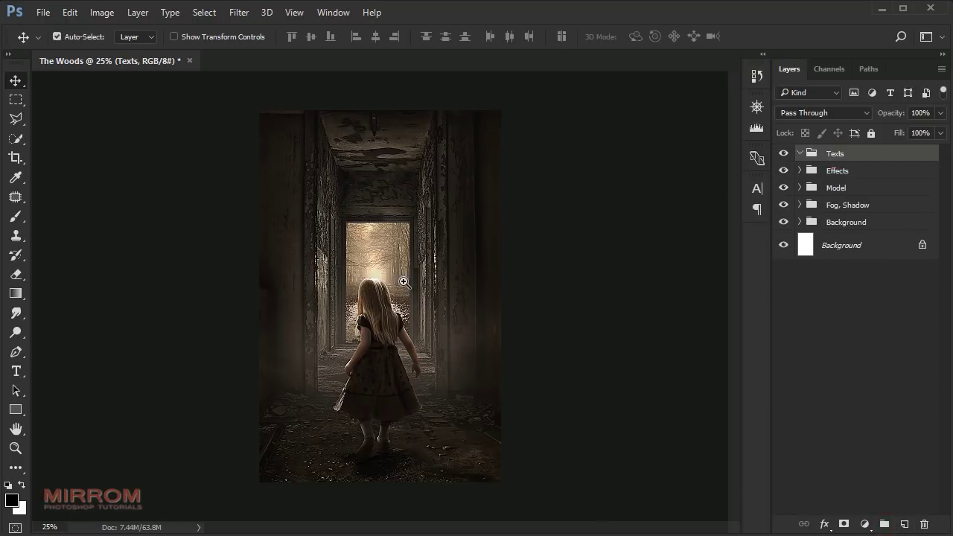
key(ctrl+plus)
click(349, 246)
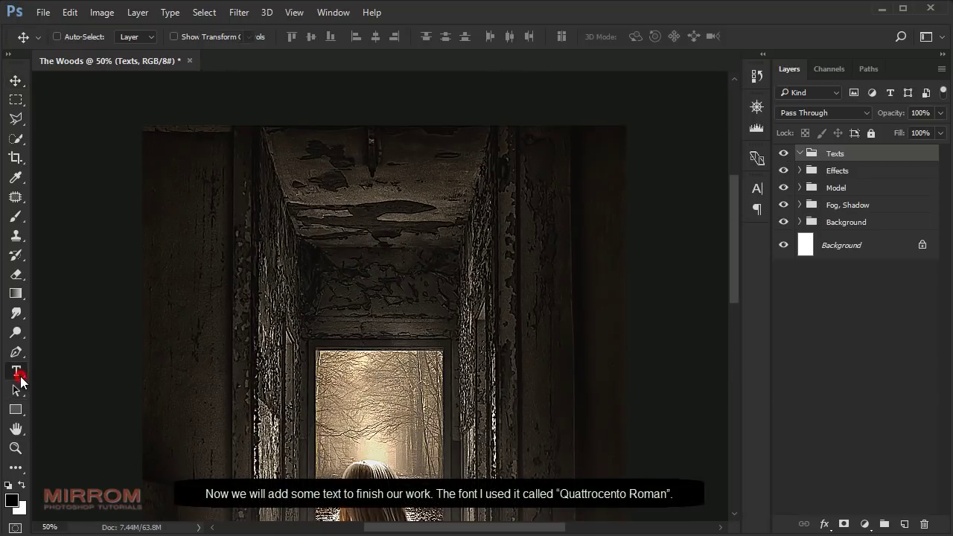
Type the title 'THE WOODS' in white Quattrocento Roman near the top of the corridor
click(17, 372)
click(59, 365)
click(581, 37)
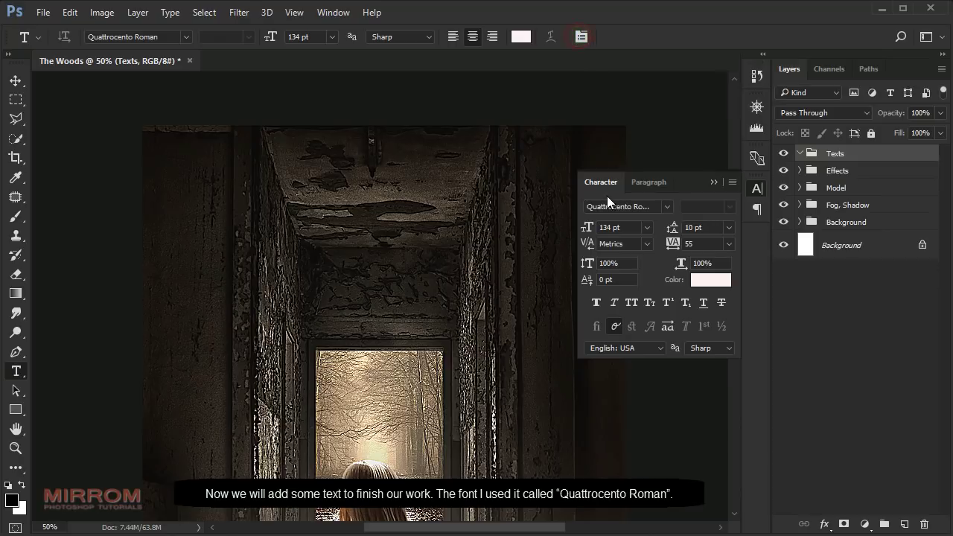
click(665, 207)
click(676, 133)
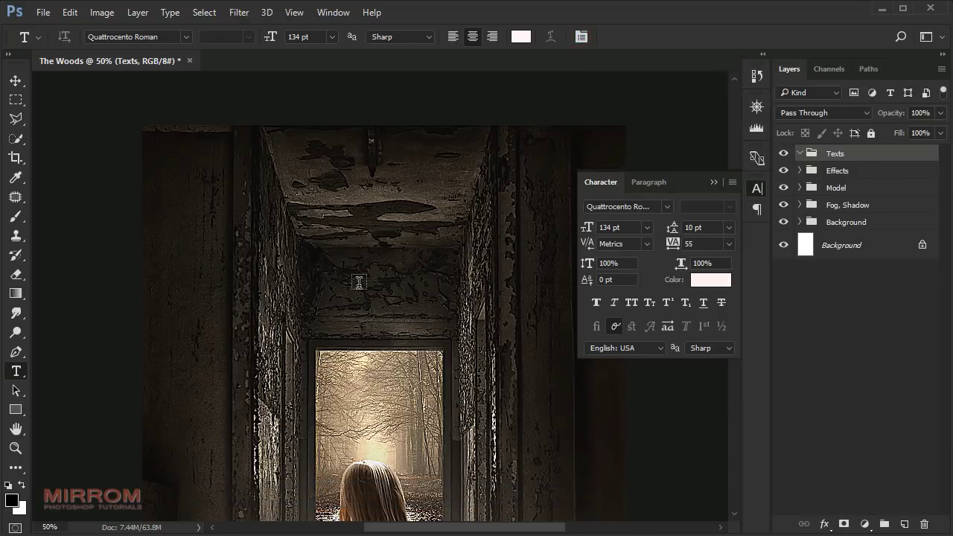
key(x)
click(349, 253)
text(THE WO)
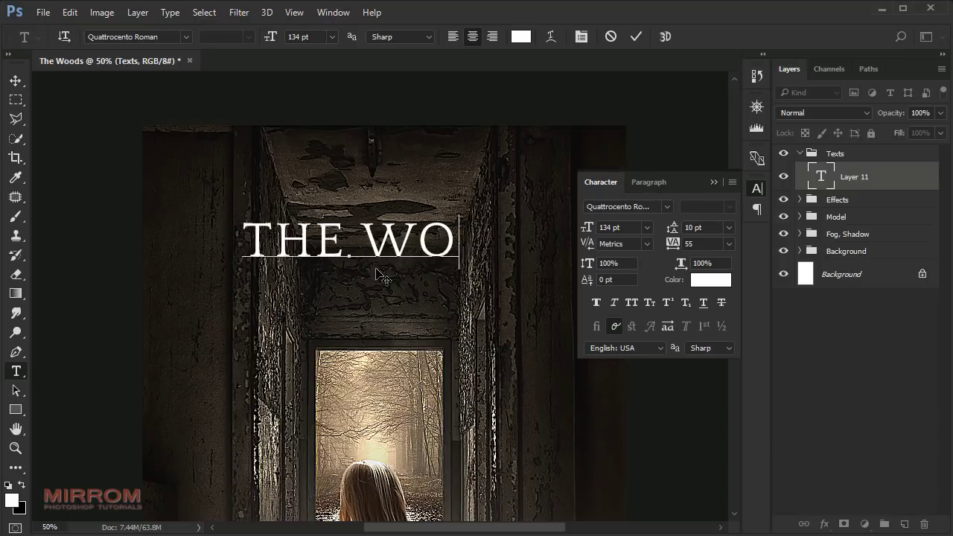
text(ODS)
Commit the title and shift it slightly to the right
click(636, 37)
key(v)
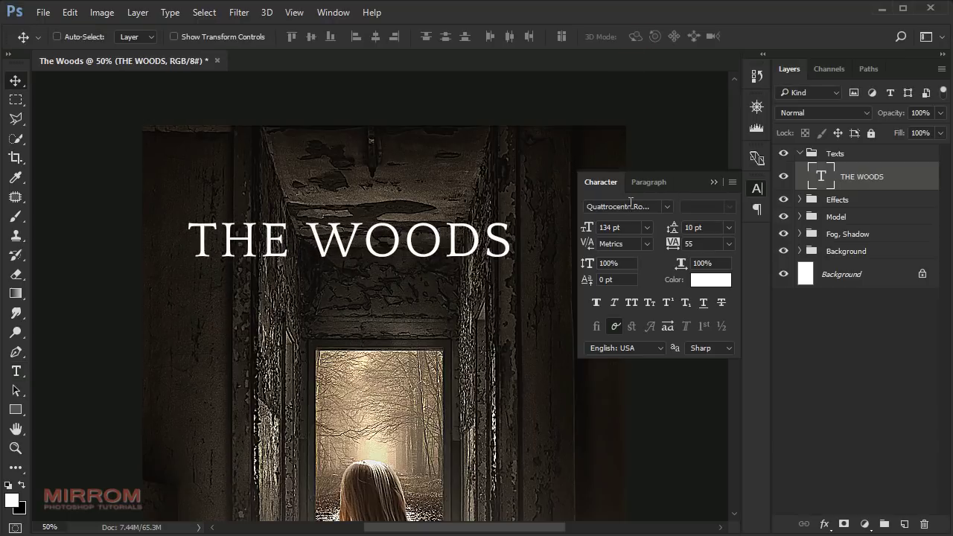
click(720, 185)
mouse_move(380, 238)
mouse_down()
mouse_move(418, 242)
mouse_move(422, 208)
mouse_up()
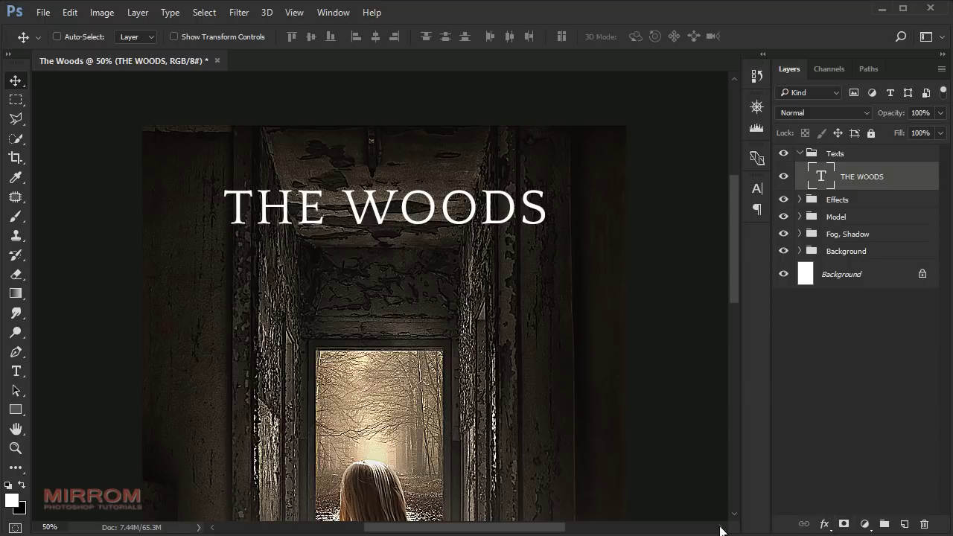
drag(554, 529, 585, 529)
Give the title a silver-beige preset Gradient Overlay
click(824, 527)
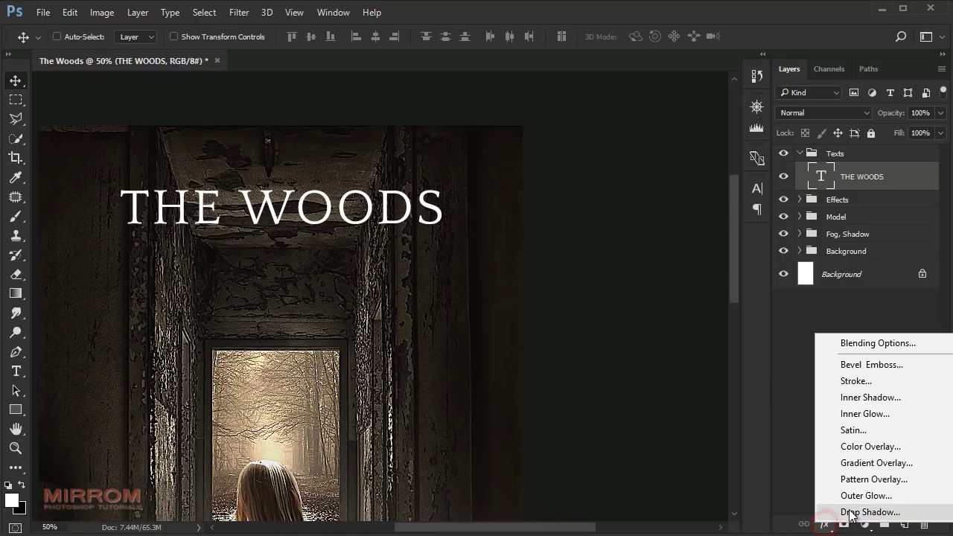
click(878, 465)
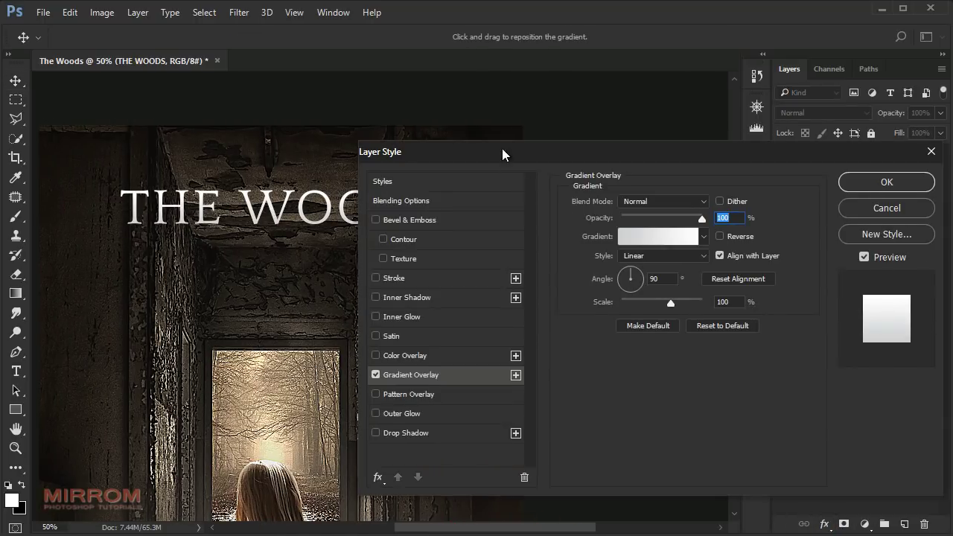
drag(504, 153, 515, 157)
click(715, 240)
click(716, 294)
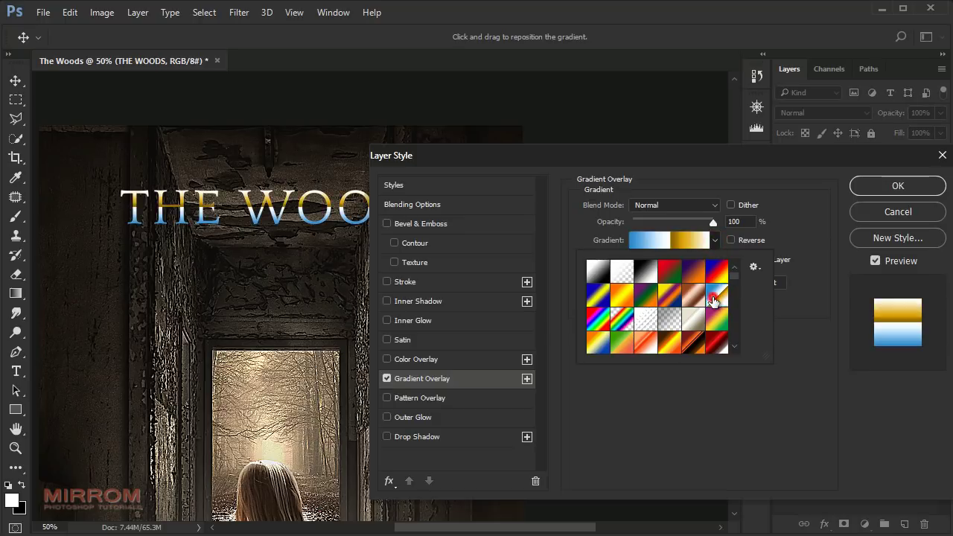
click(693, 319)
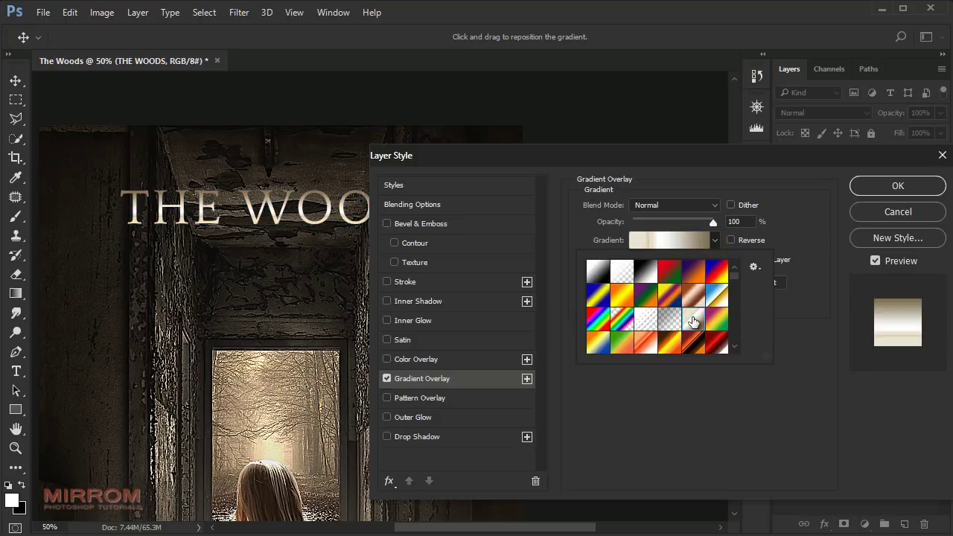
click(791, 242)
Add a drop shadow without global light, distance 5 and size 8, and apply the effects
click(435, 437)
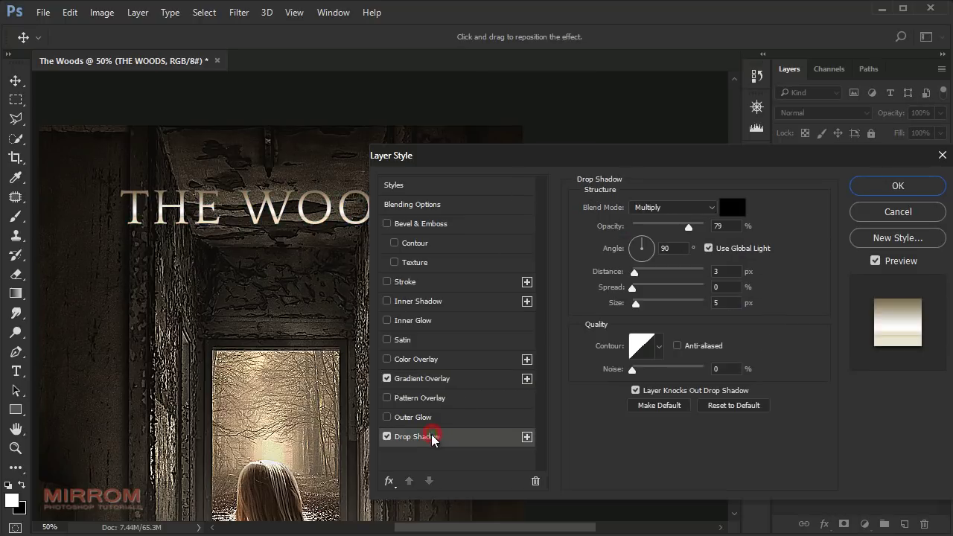
click(711, 249)
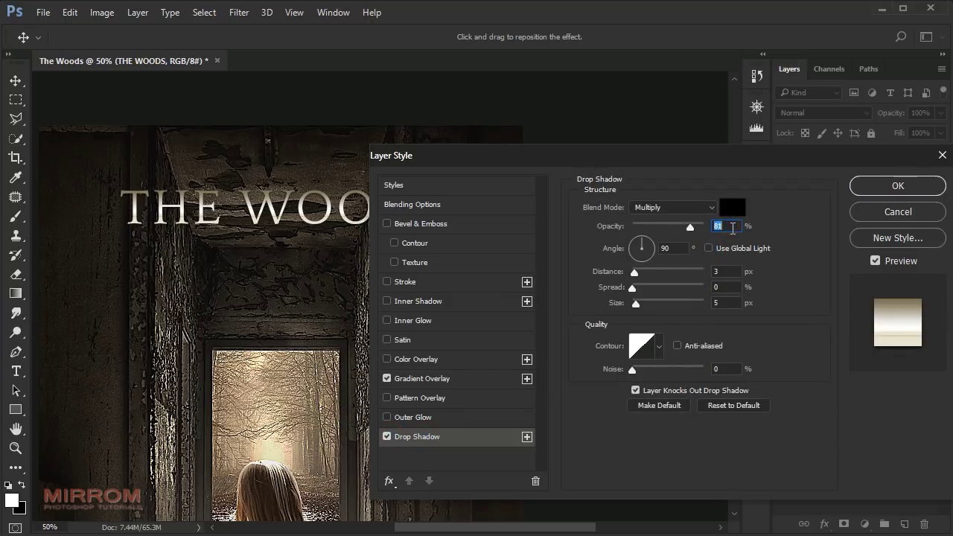
click(728, 273)
key(Up)
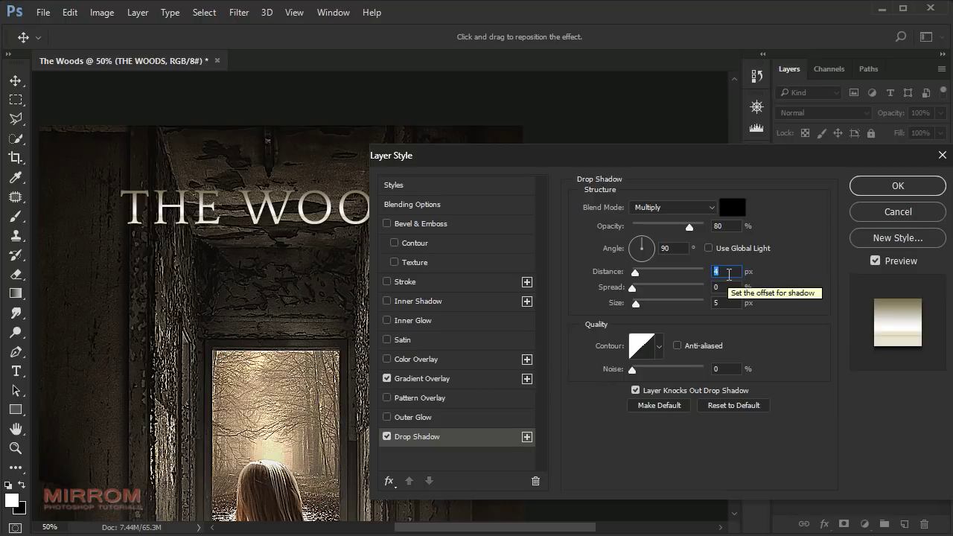
click(732, 302)
key(Up)
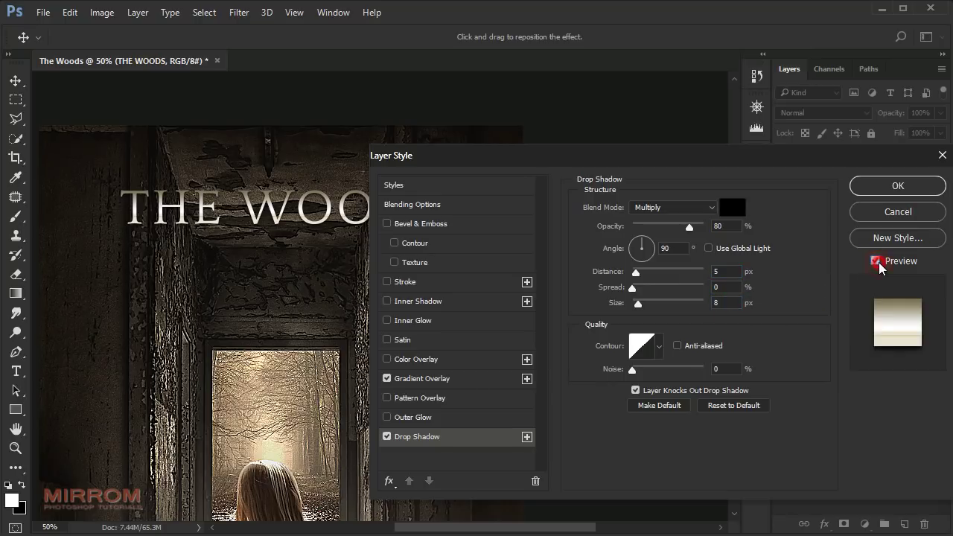
click(889, 192)
Add a text layer with the 'A FILM BY' director credit just above the title
click(935, 179)
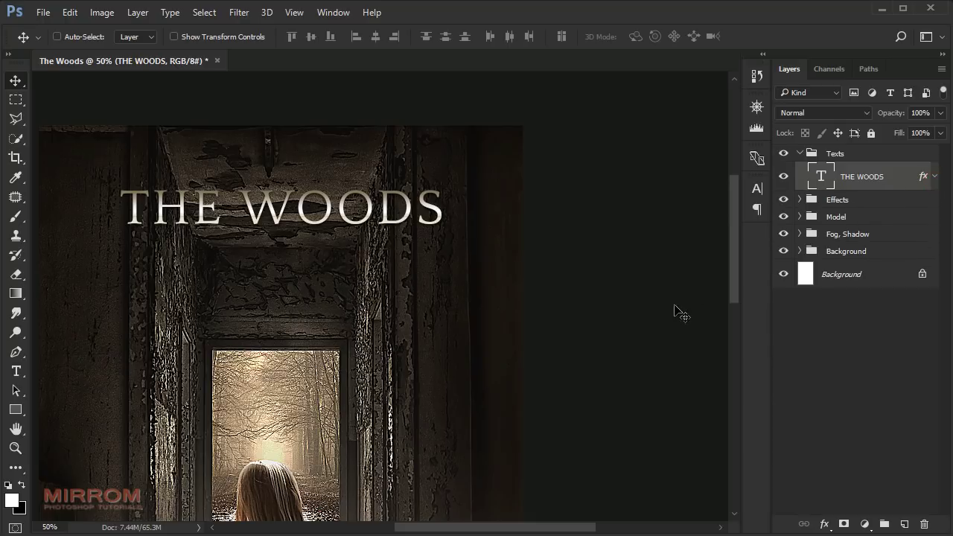
key(ctrl+minus)
drag(534, 530, 507, 530)
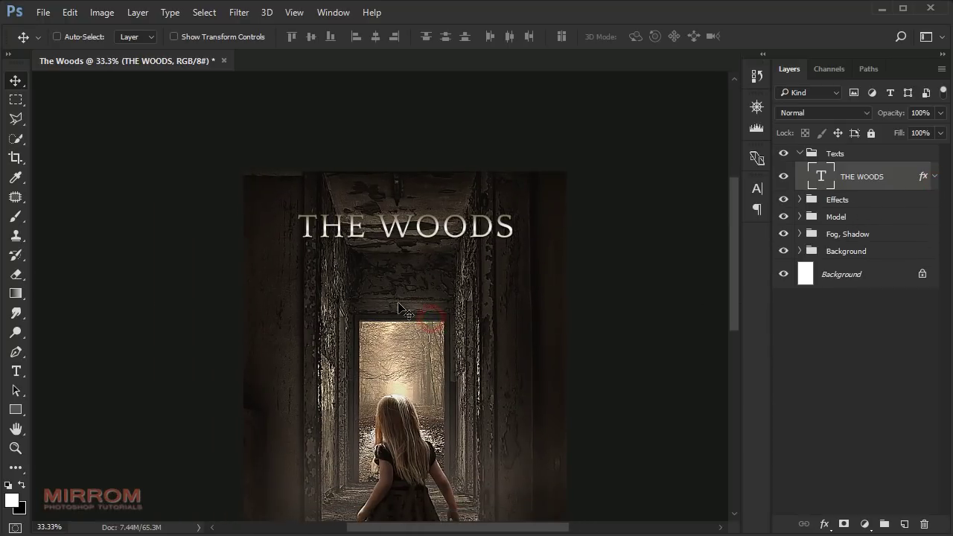
key(t)
click(367, 197)
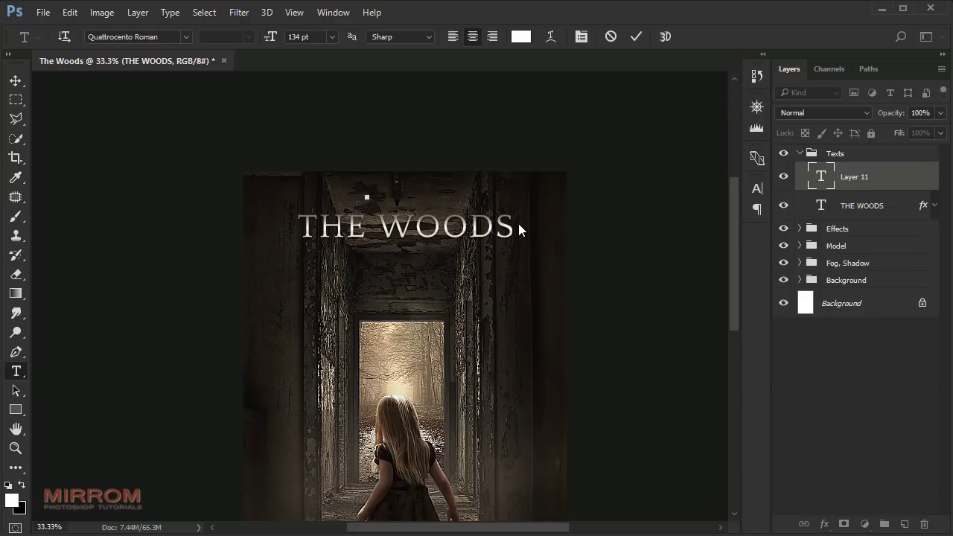
text(a)
key(BackSpace)
text(A FILM BY JHON DEE)
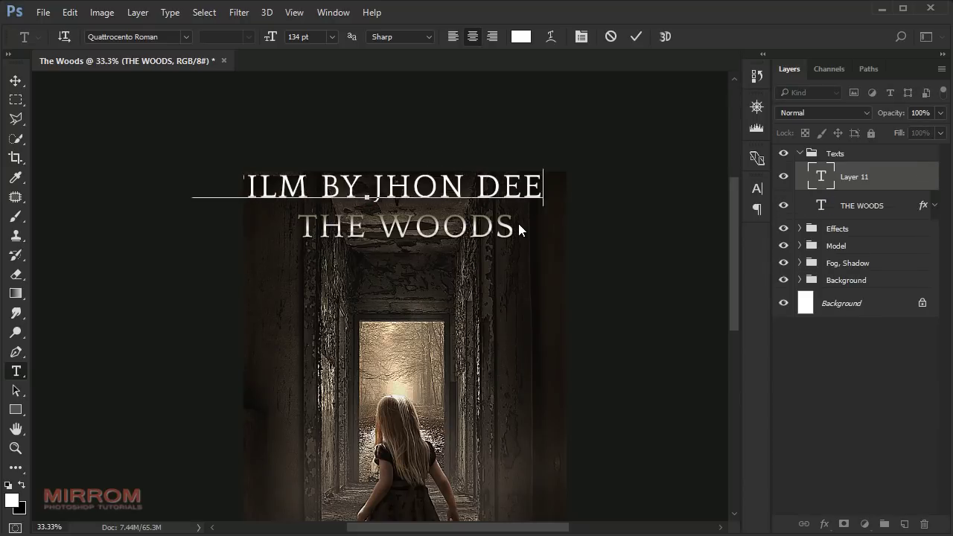
key(ctrl+Return)
Set the credit line's font size to 35 pt
click(582, 36)
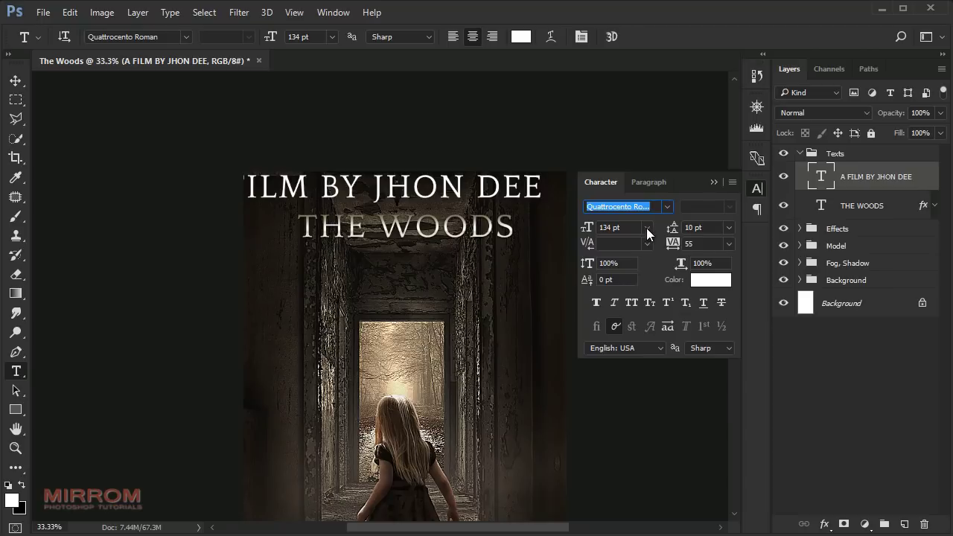
click(647, 227)
click(631, 424)
click(627, 228)
text(135)
key(Return)
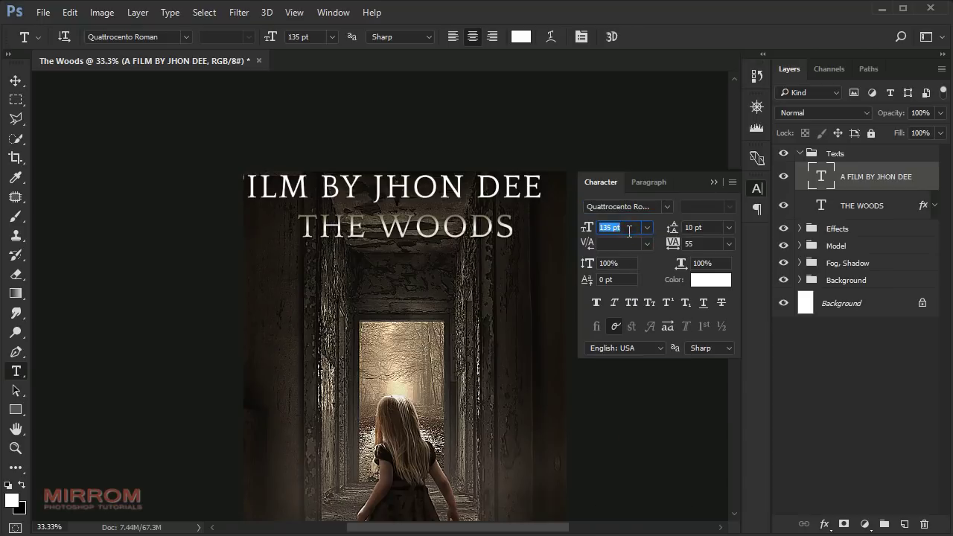
text(35)
key(Return)
Colour the credit line with a beige sampled from the title and set tracking to 255
click(722, 280)
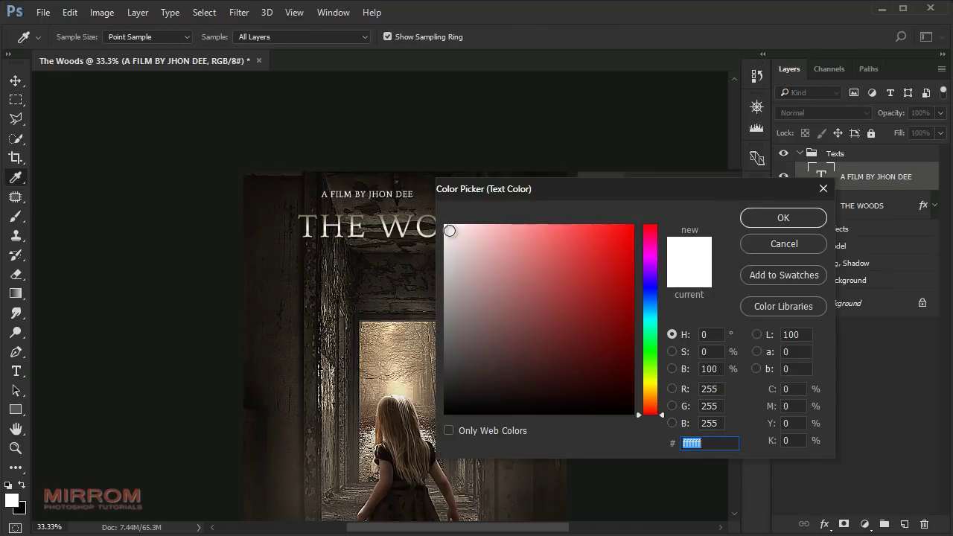
click(424, 223)
click(396, 218)
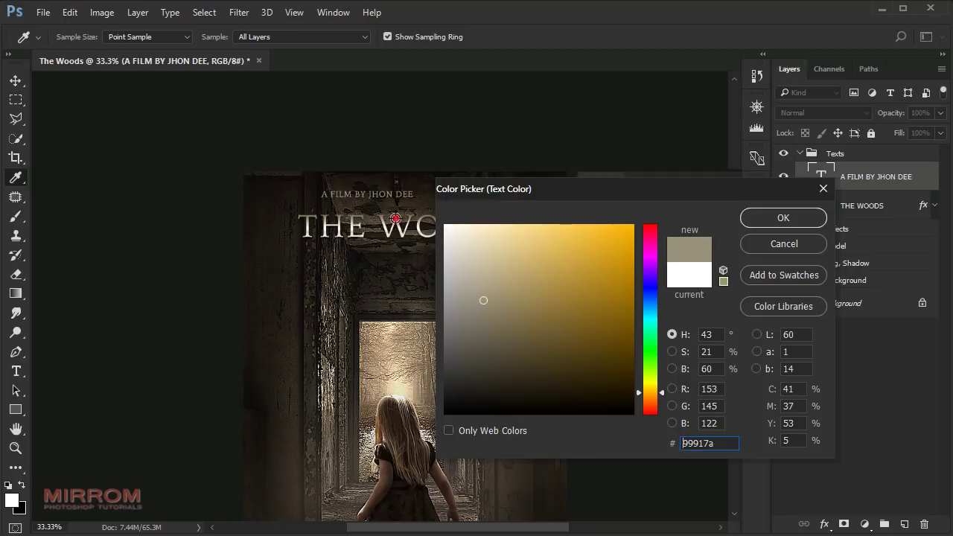
click(757, 216)
text(255)
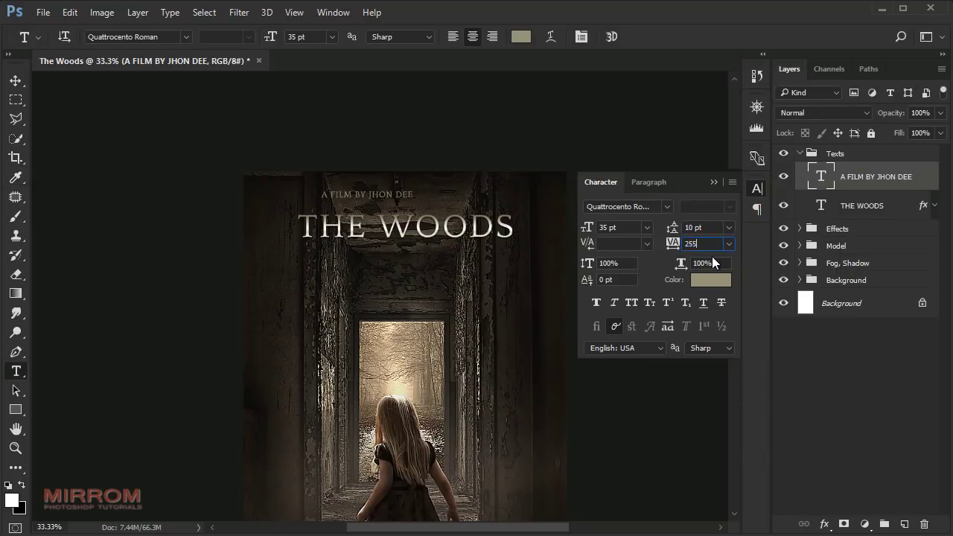
key(Return)
click(715, 184)
Nudge the credit line slightly down above the title
key(v)
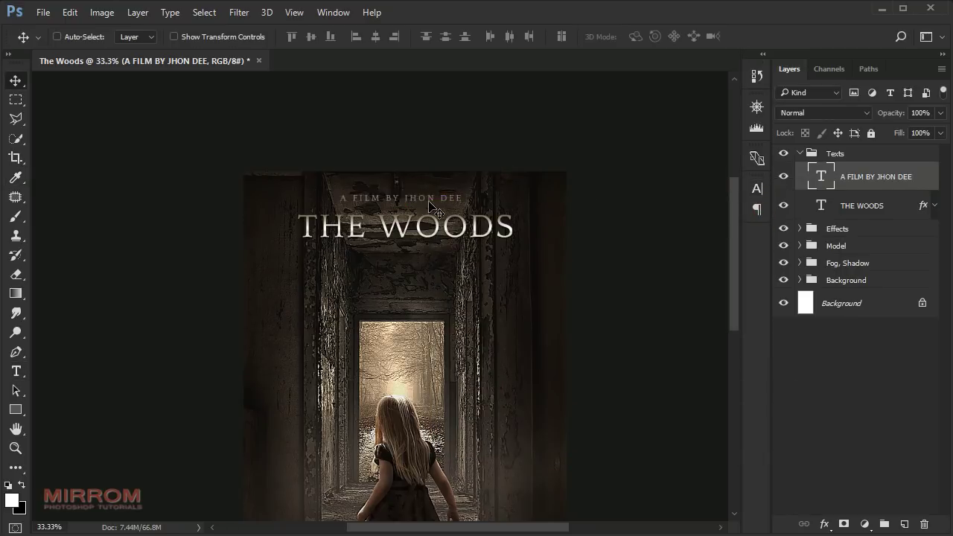
drag(451, 198, 454, 203)
key(Down)
key(Down)
key(Down)
key(Down)
key(Down)
key(Down)
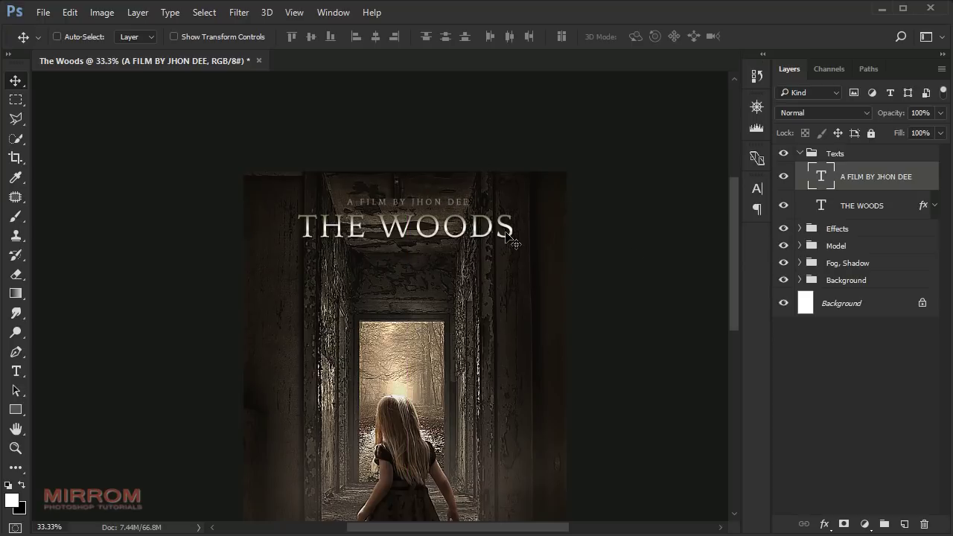
click(821, 526)
Add a drop shadow to the credit line with distance reduced to 4 px
click(857, 512)
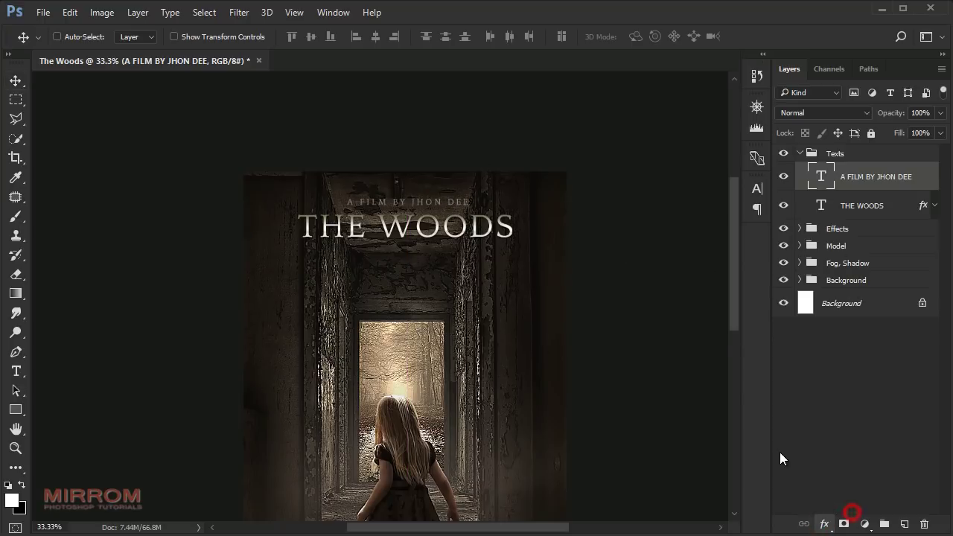
drag(653, 186, 572, 171)
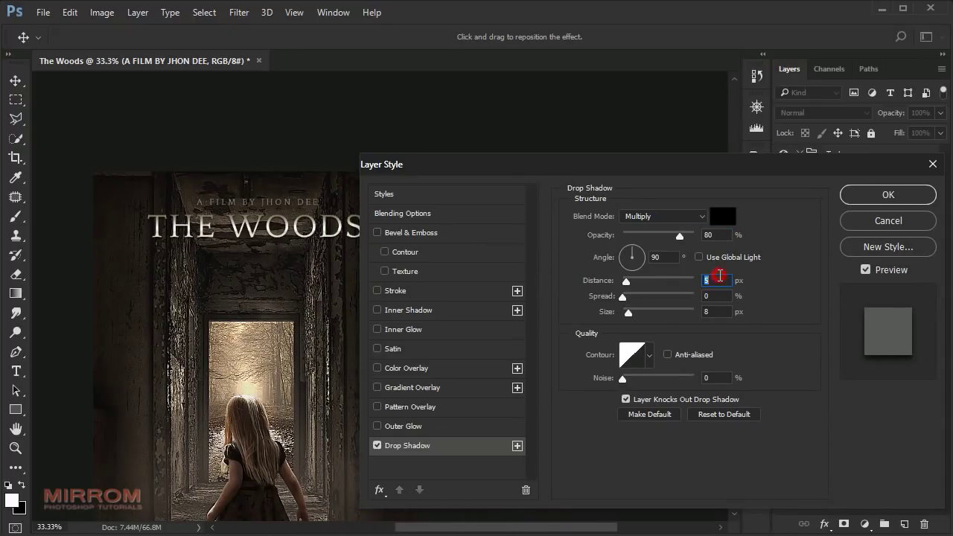
key(Down)
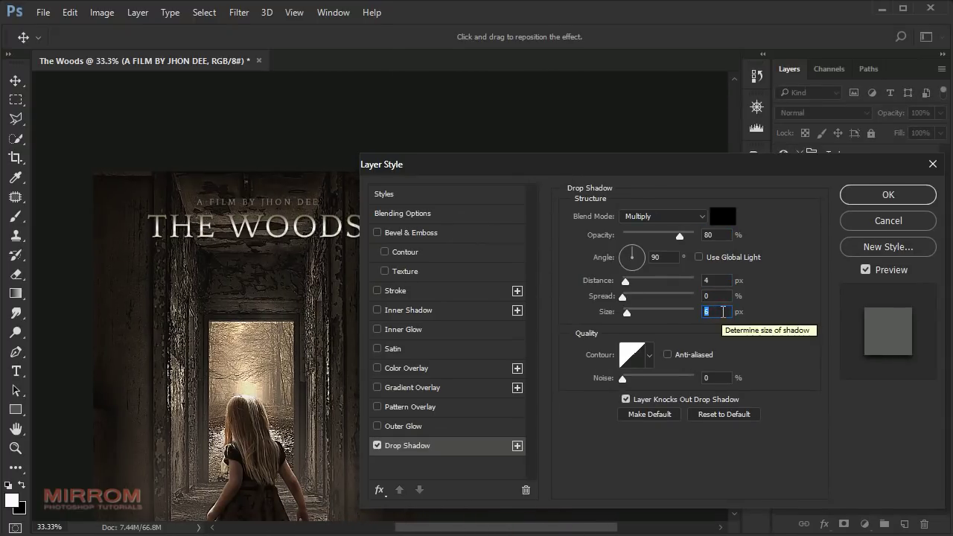